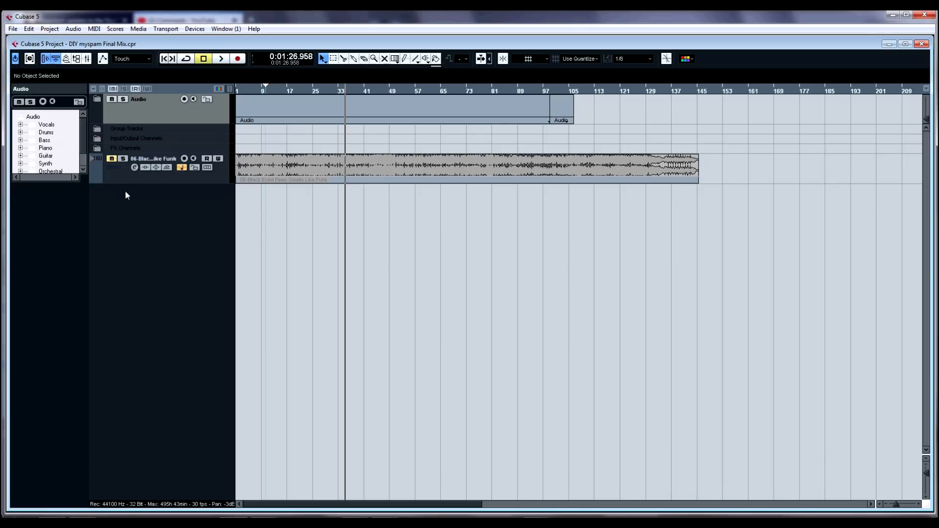
# Step: Resize the 86-Black...Like Funk reference audio track to a slim height
pyautogui.moveTo(142, 182); pyautogui.dragTo(142, 230)
pyautogui.moveTo(251, 90); pyautogui.dragTo(231, 106)
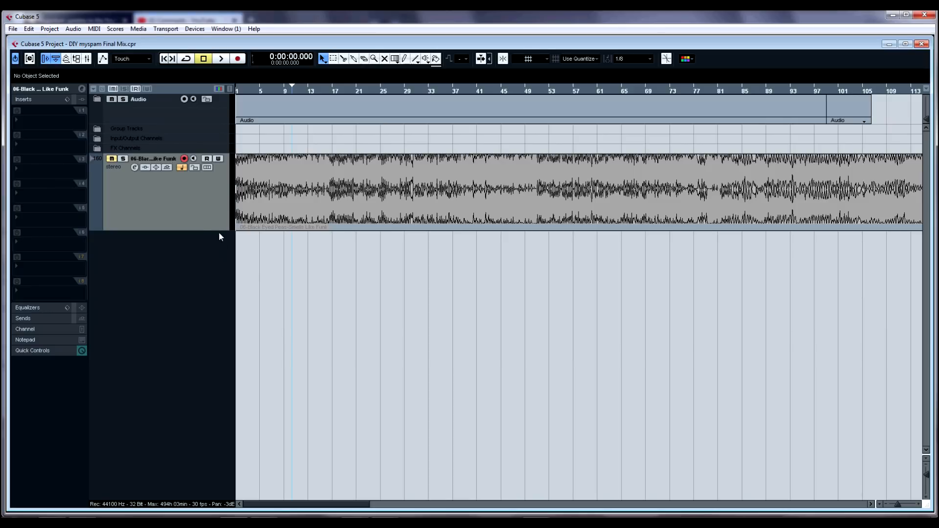
pyautogui.moveTo(217, 228); pyautogui.dragTo(216, 195)
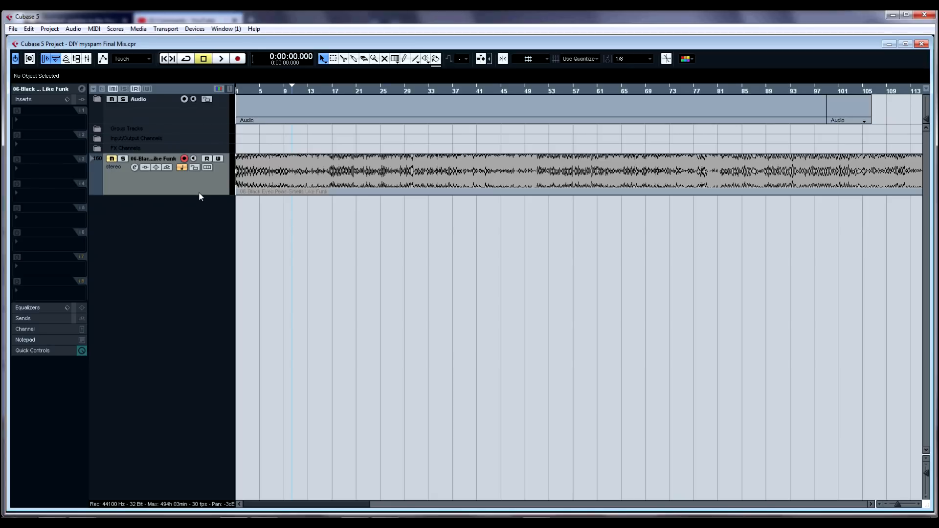
pyautogui.moveTo(199, 194); pyautogui.dragTo(202, 170)
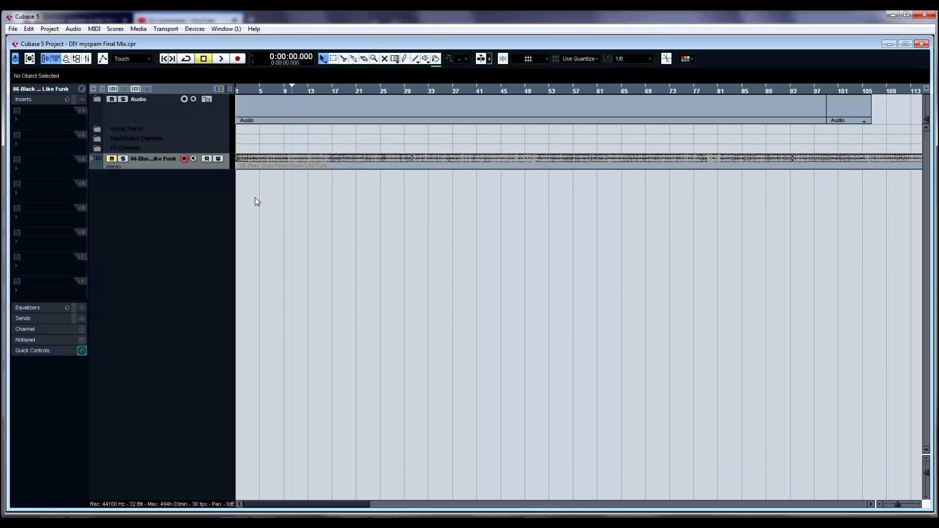
# Step: Open the mixer, scroll through all its channel strips, and close it again
pyautogui.press('F3')
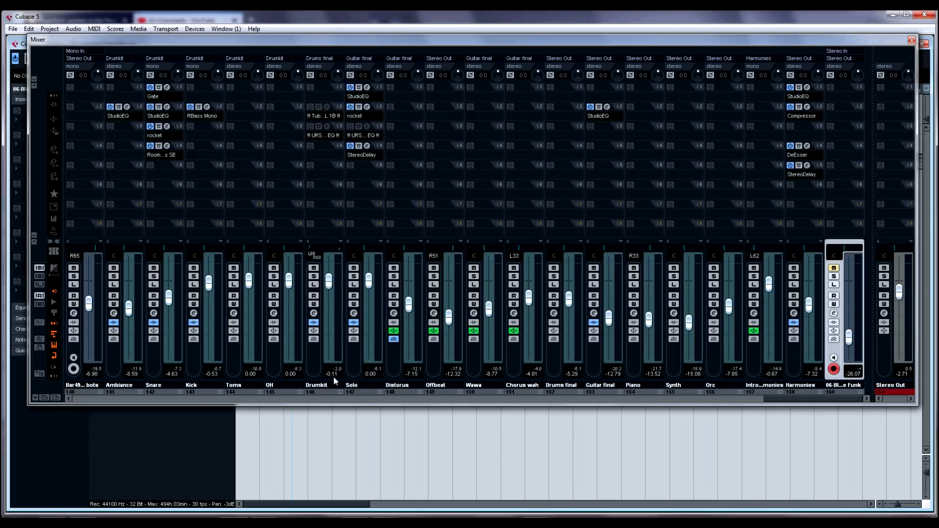
pyautogui.click(54, 312)
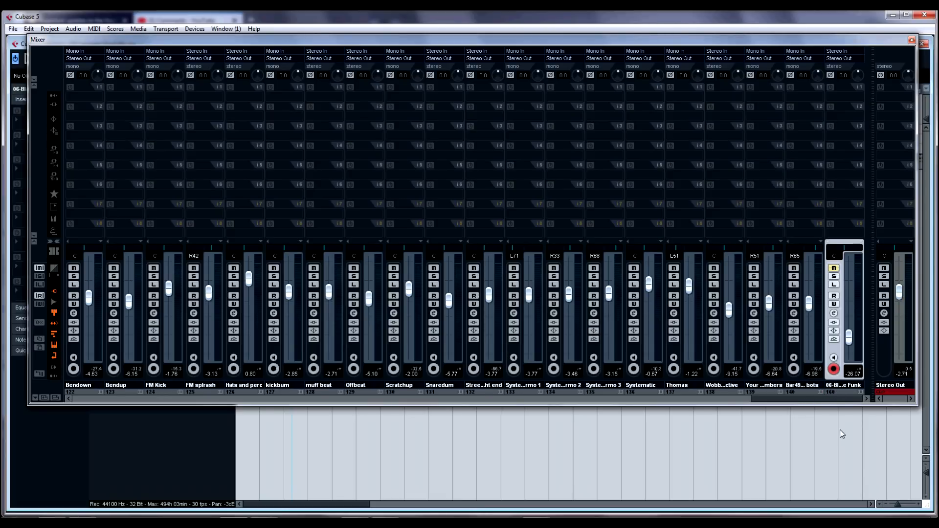
pyautogui.moveTo(769, 404); pyautogui.dragTo(81, 410)
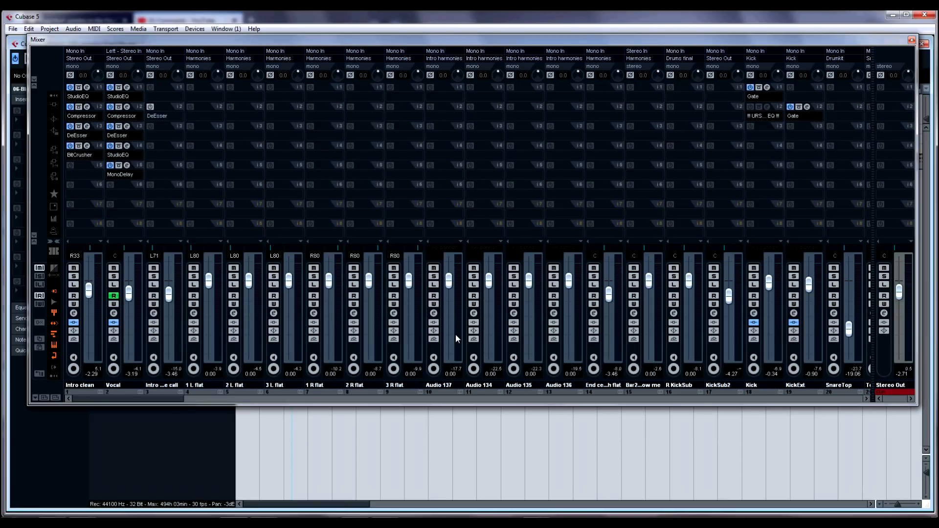
pyautogui.moveTo(177, 402); pyautogui.dragTo(330, 397)
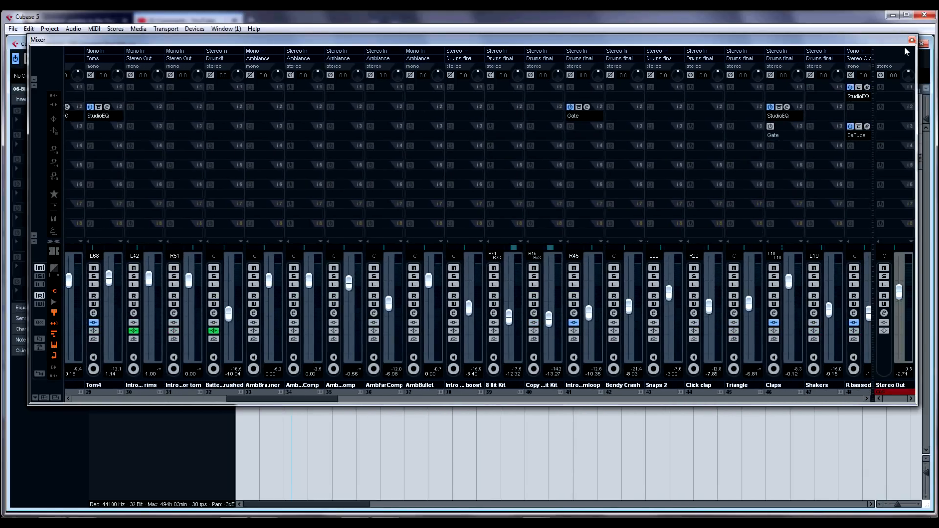
pyautogui.click(911, 40)
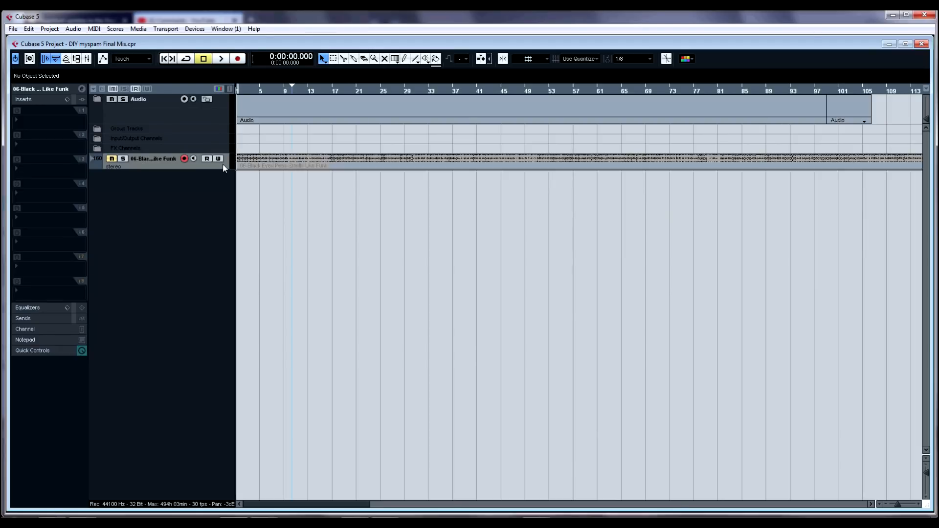
# Step: Expand the Audio, Vocals, Drums and Bass folder tracks to review their contents
pyautogui.click(96, 98)
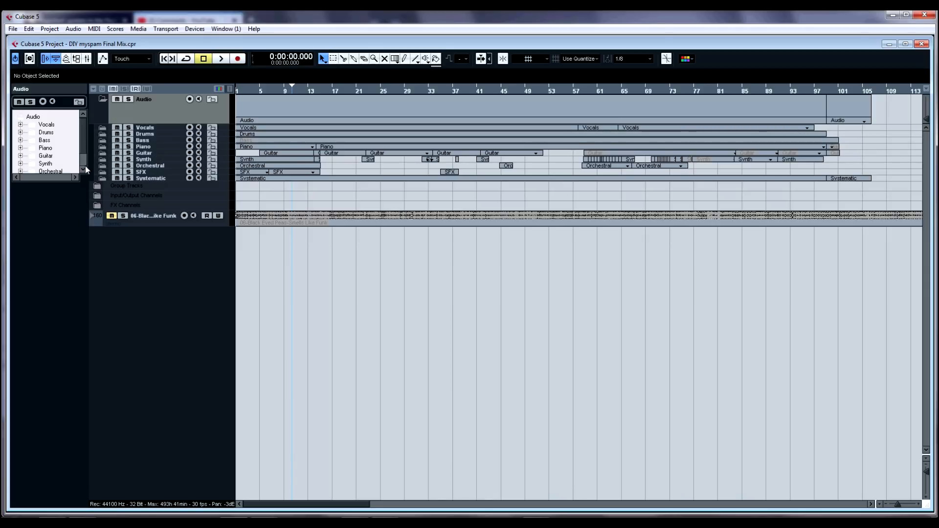
pyautogui.click(103, 128)
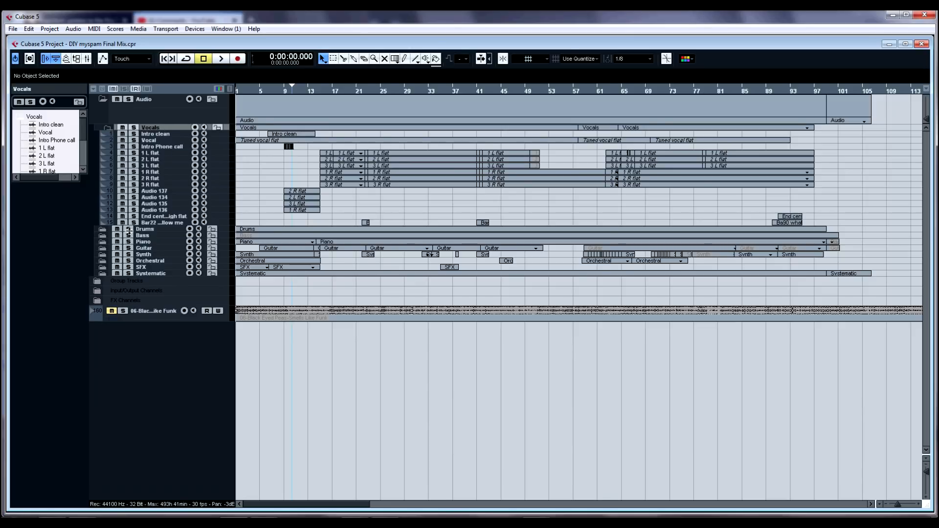
pyautogui.click(105, 230)
pyautogui.click(103, 229)
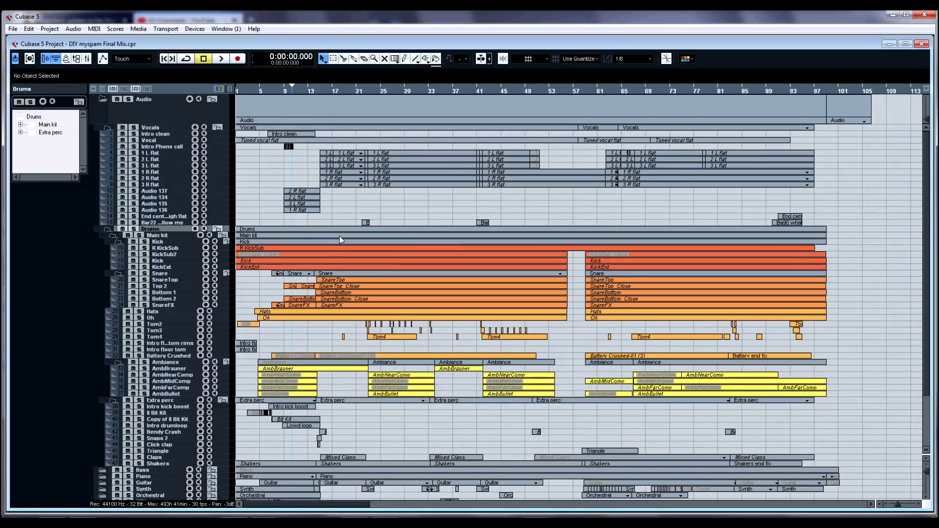
pyautogui.scroll(-4, 324, 243)
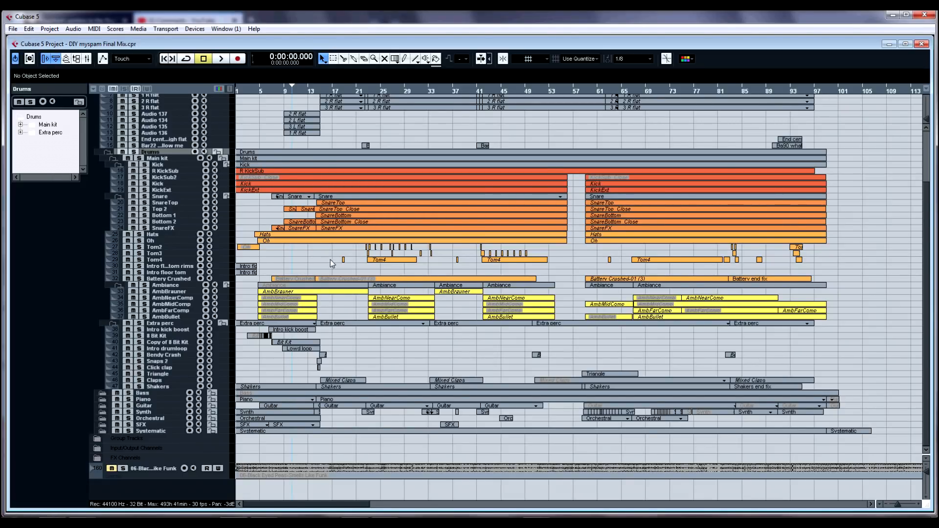
pyautogui.click(102, 393)
pyautogui.scroll(-1, 135, 393)
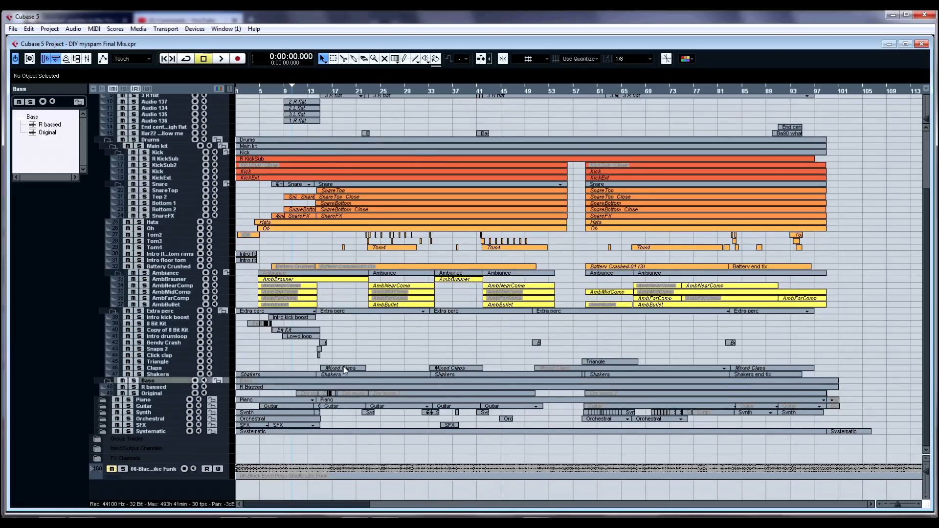
pyautogui.click(102, 400)
pyautogui.scroll(-2, 103, 402)
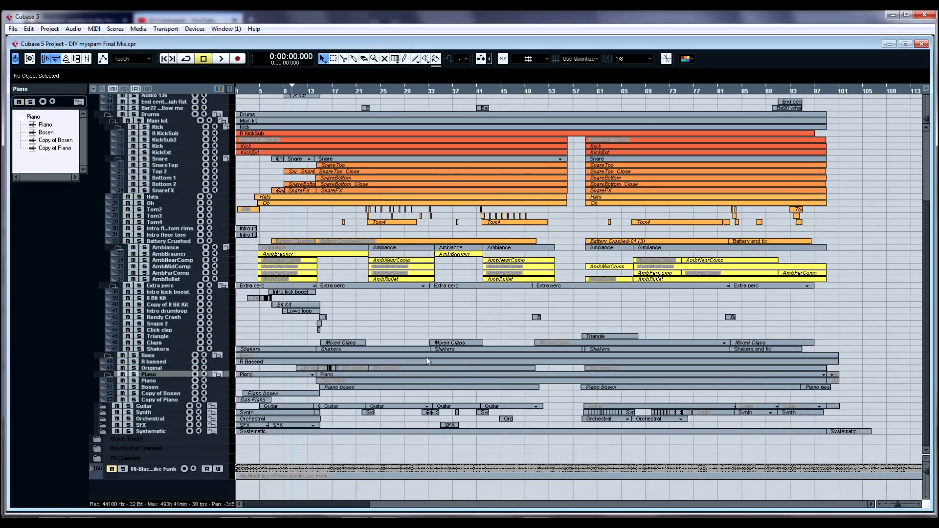
# Step: Expand the Piano, Guitar, Synth, Orchestral, SFX and Systematic folder tracks to review their contents
pyautogui.click(103, 406)
pyautogui.click(103, 407)
pyautogui.scroll(-12, 103, 410)
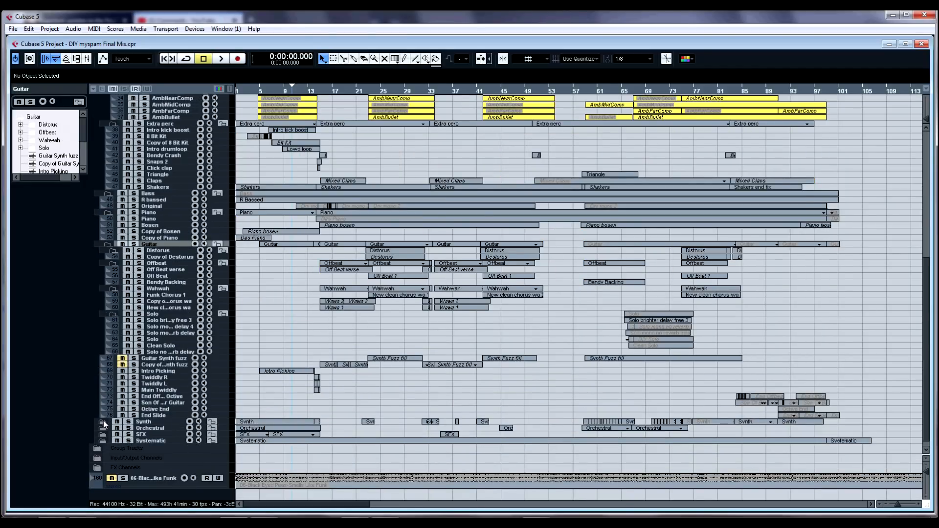
pyautogui.click(104, 422)
pyautogui.scroll(-10, 104, 423)
pyautogui.click(103, 420)
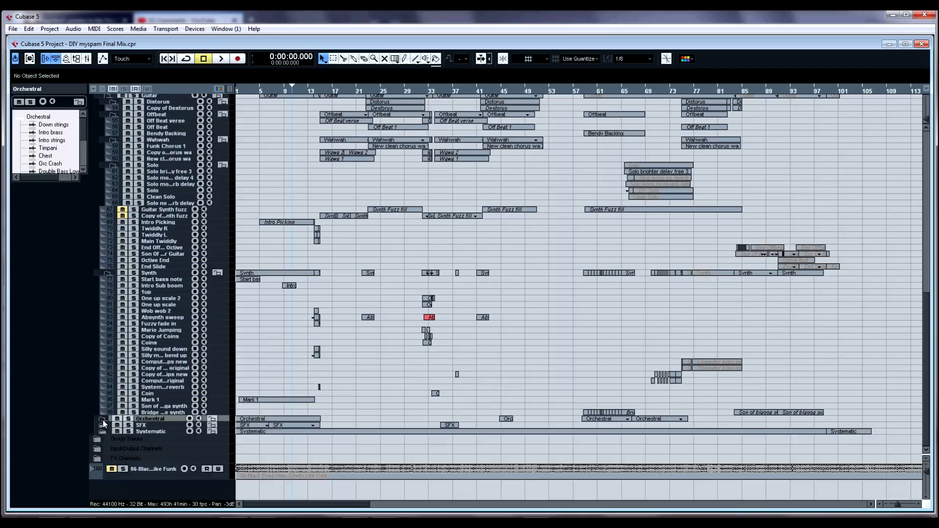
pyautogui.scroll(-5, 104, 424)
pyautogui.click(104, 426)
pyautogui.scroll(-1, 104, 427)
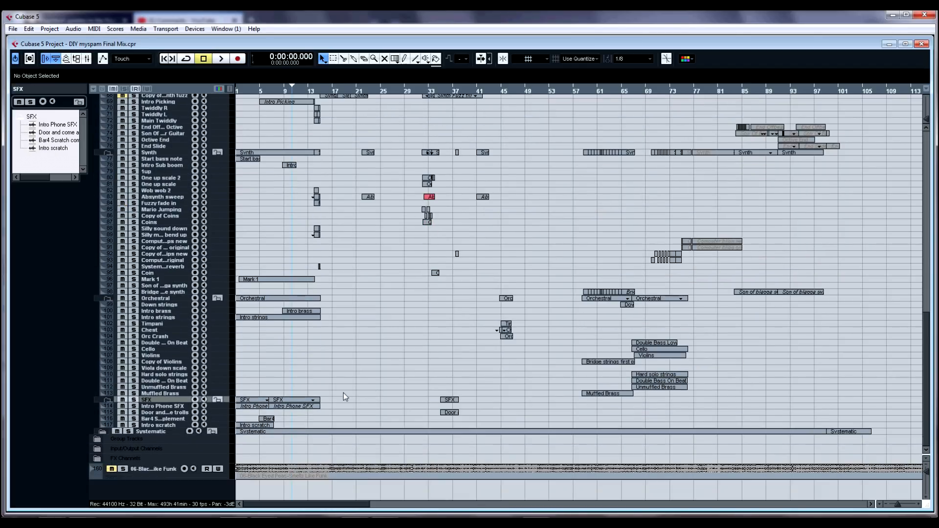
pyautogui.click(103, 432)
pyautogui.scroll(-8, 559, 354)
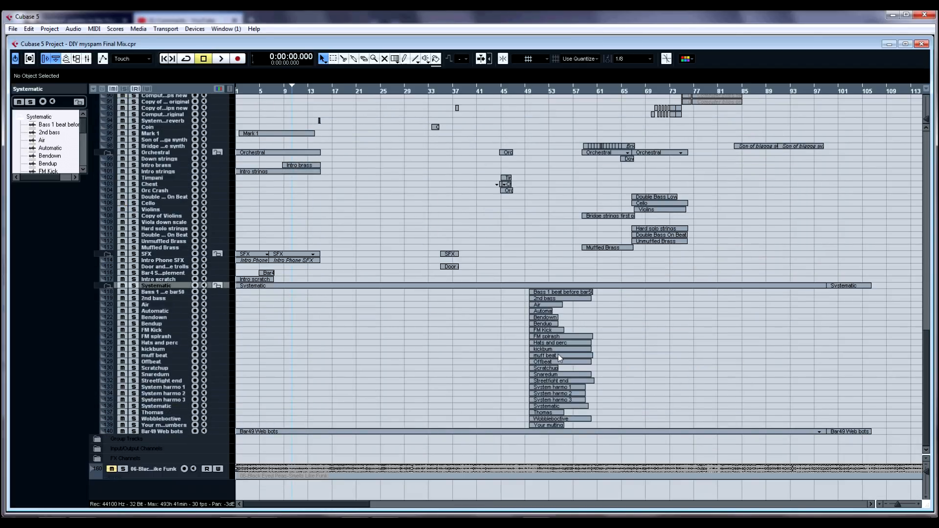
# Step: Play the project from around bar 53 and stop playback
pyautogui.click(557, 271)
pyautogui.press('space')
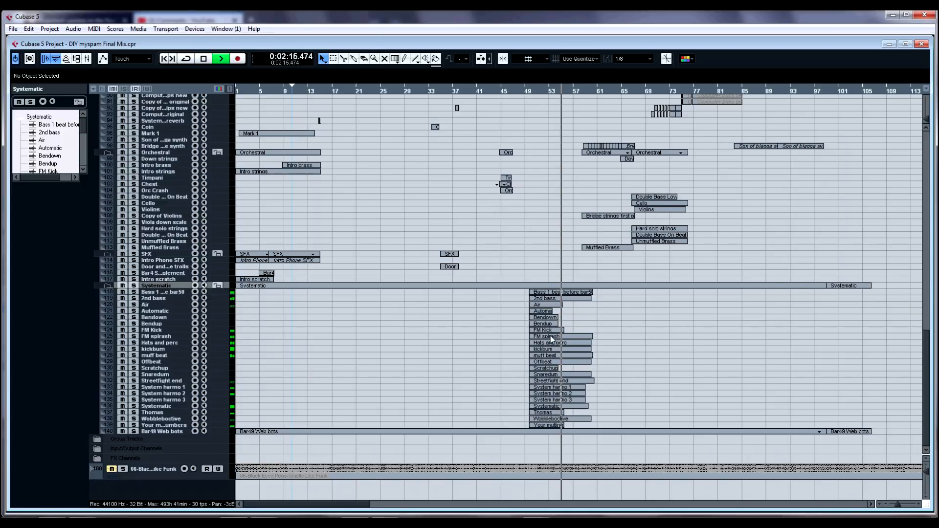
pyautogui.press('space')
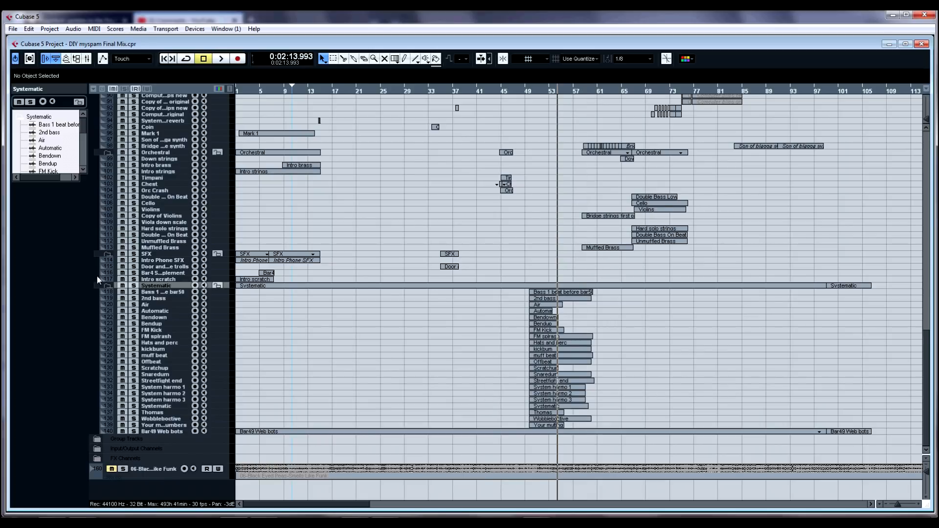
# Step: Collapse the Systematic, SFX, Orchestral, Synth and Guitar sub-folders
pyautogui.click(105, 285)
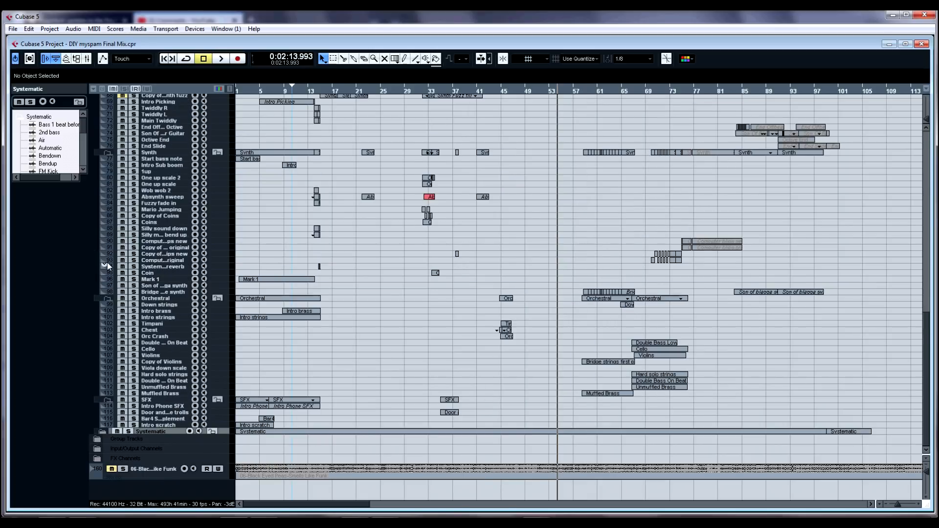
pyautogui.click(106, 399)
pyautogui.click(107, 322)
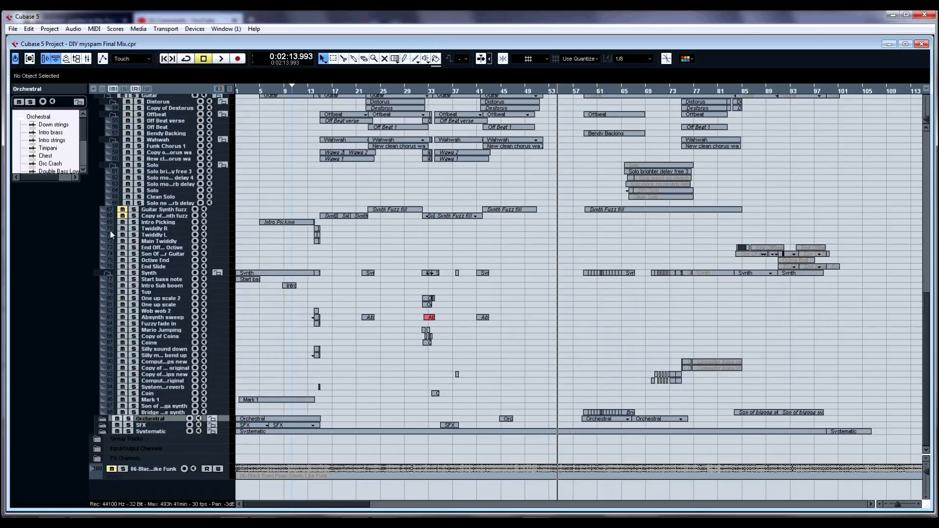
pyautogui.click(107, 272)
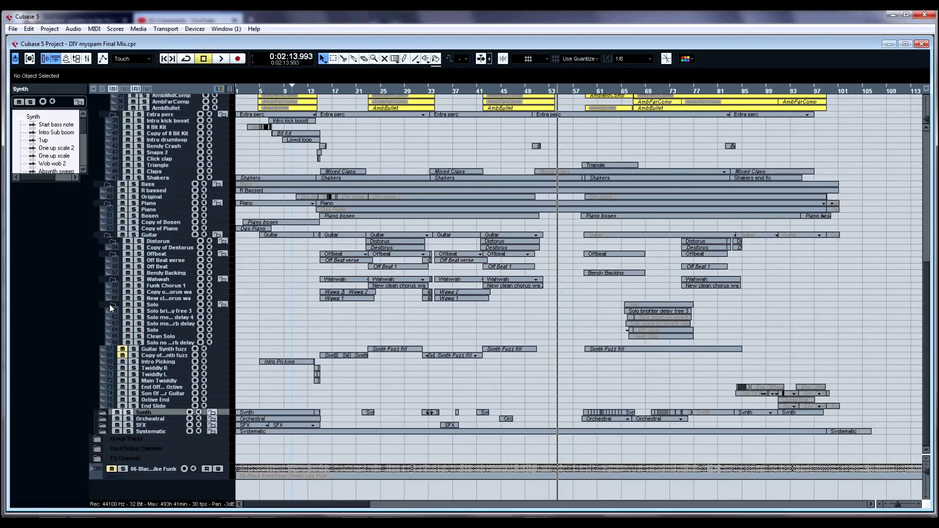
pyautogui.click(110, 308)
pyautogui.click(113, 316)
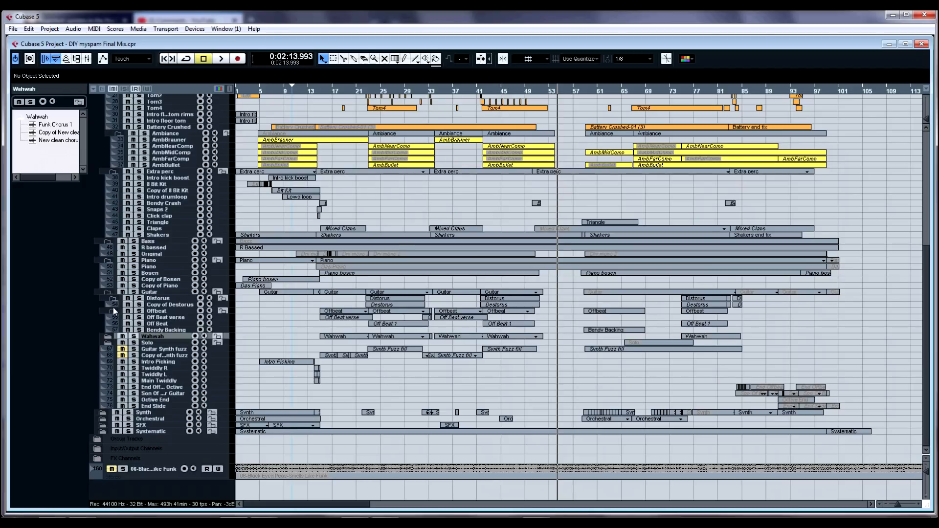
pyautogui.click(109, 292)
# Step: Collapse the Piano, Bass, Ambiance, Snare, Main kit and Drums folders, leaving only Vocals expanded
pyautogui.click(115, 285)
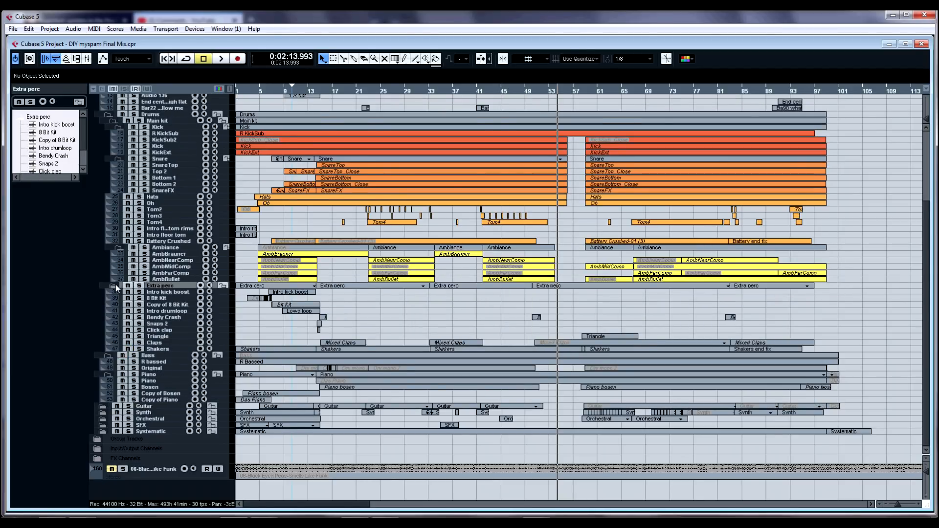
pyautogui.click(107, 355)
pyautogui.click(105, 373)
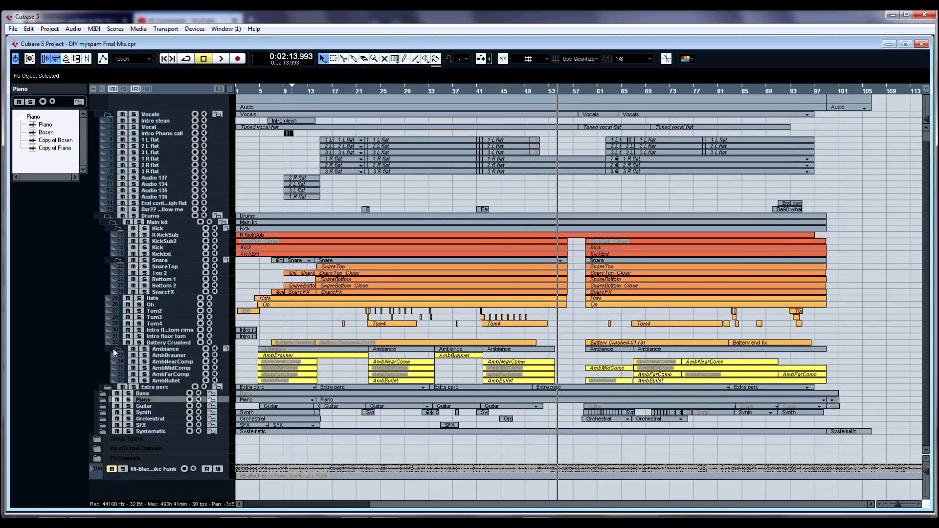
pyautogui.click(113, 348)
pyautogui.click(116, 271)
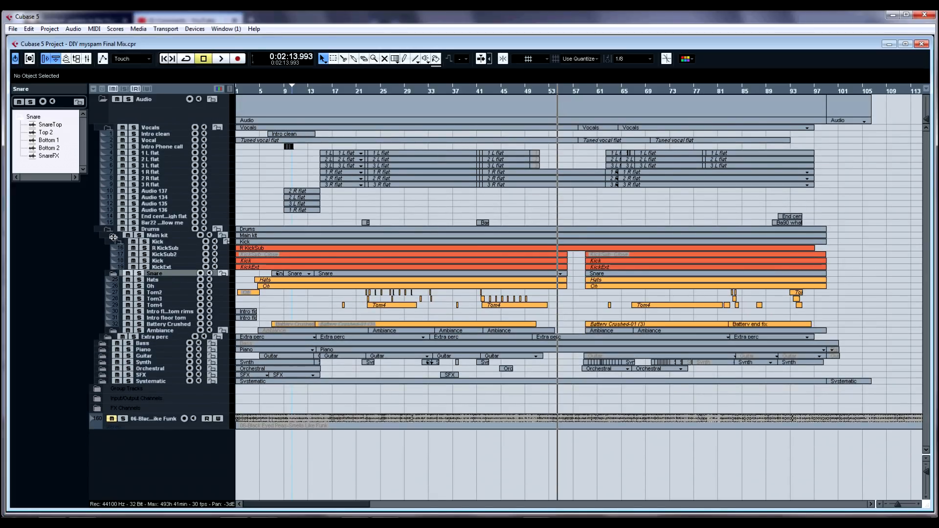
pyautogui.click(112, 236)
pyautogui.click(107, 230)
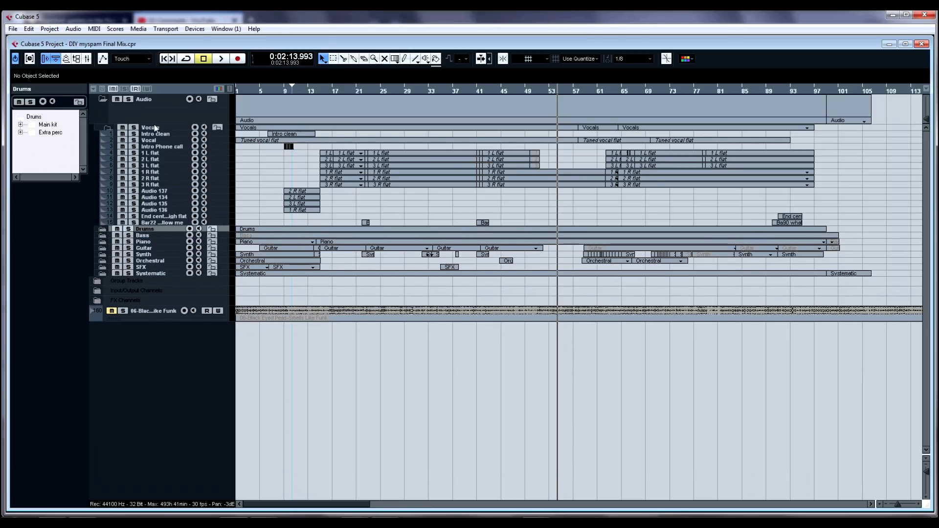
# Step: Solo the Vocals folder track
pyautogui.press('h')
pyautogui.hotkey('shift', 'h')
pyautogui.hotkey('shift', 'h')
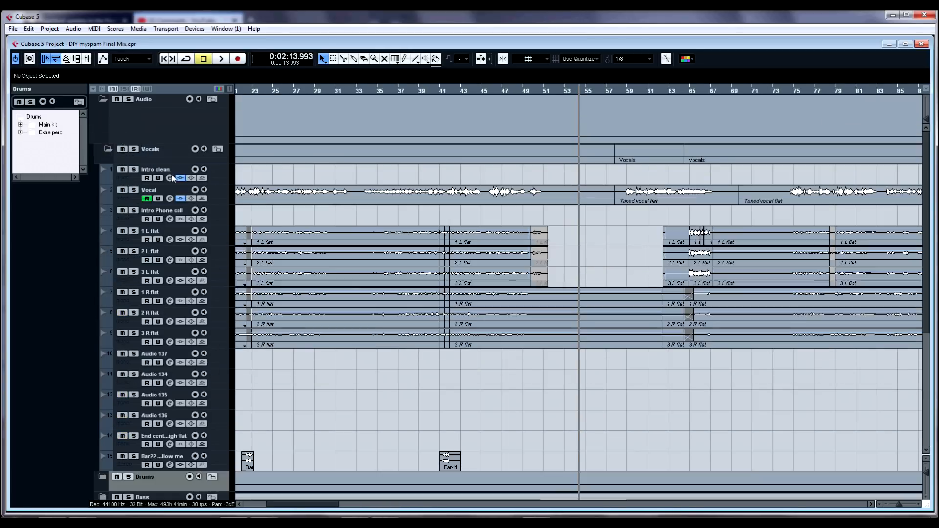
pyautogui.click(146, 158)
pyautogui.scroll(-2, 168, 198)
pyautogui.scroll(2, 213, 173)
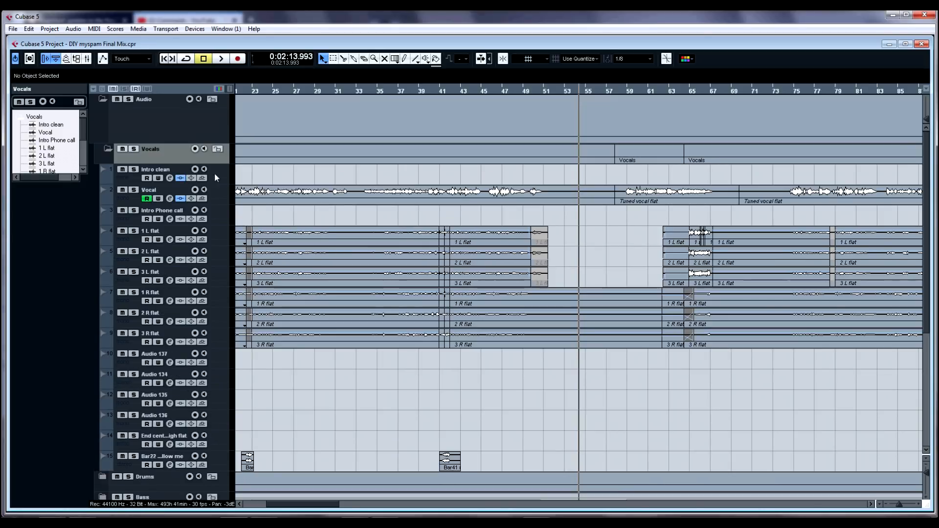
pyautogui.click(134, 148)
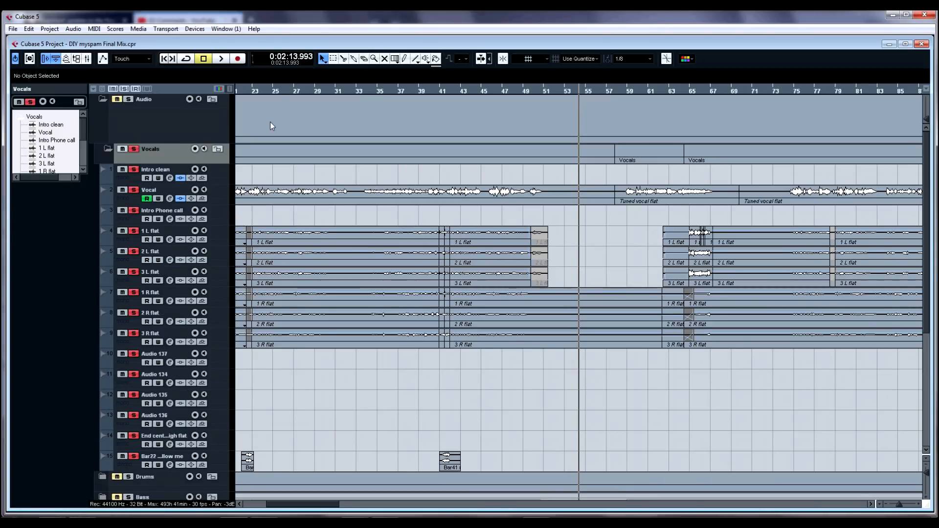
# Step: Play the soloed vocals from around bar 5 and stop playback
pyautogui.moveTo(278, 93); pyautogui.dragTo(270, 152)
pyautogui.click(346, 231)
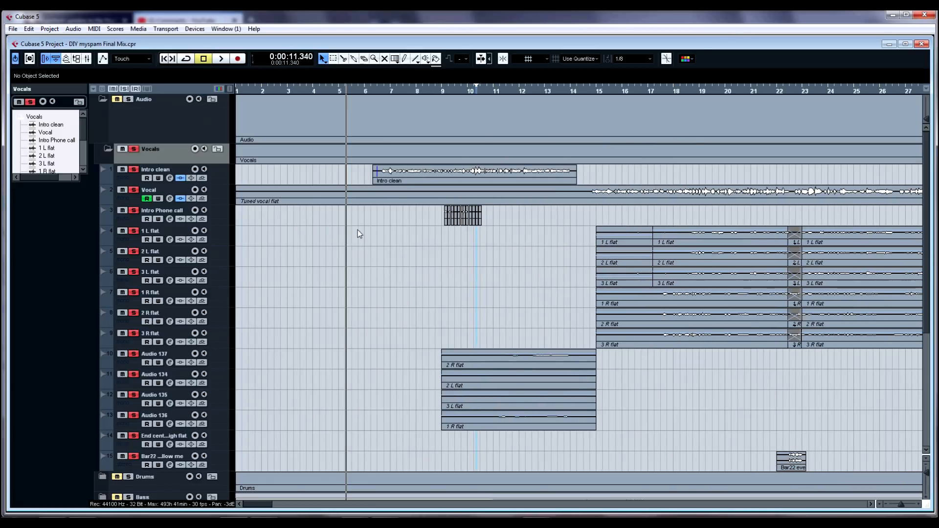
pyautogui.press('space')
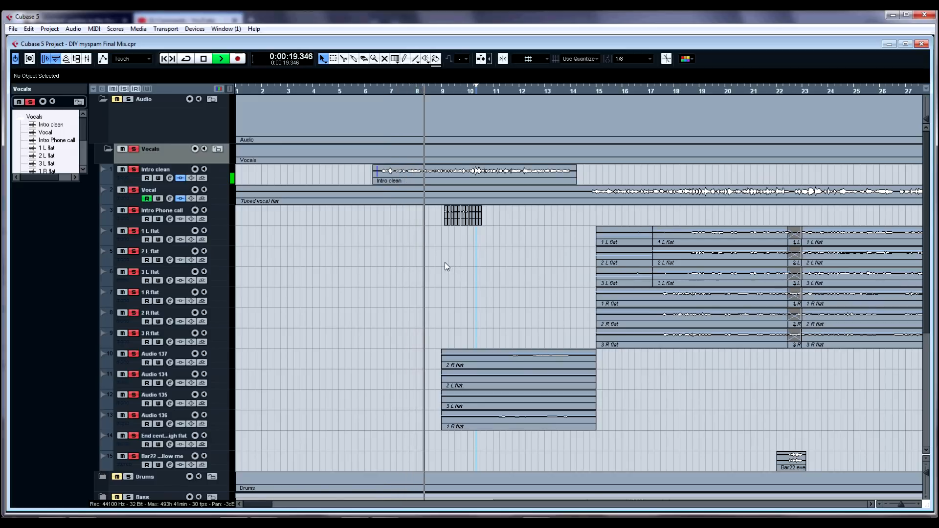
pyautogui.press('space')
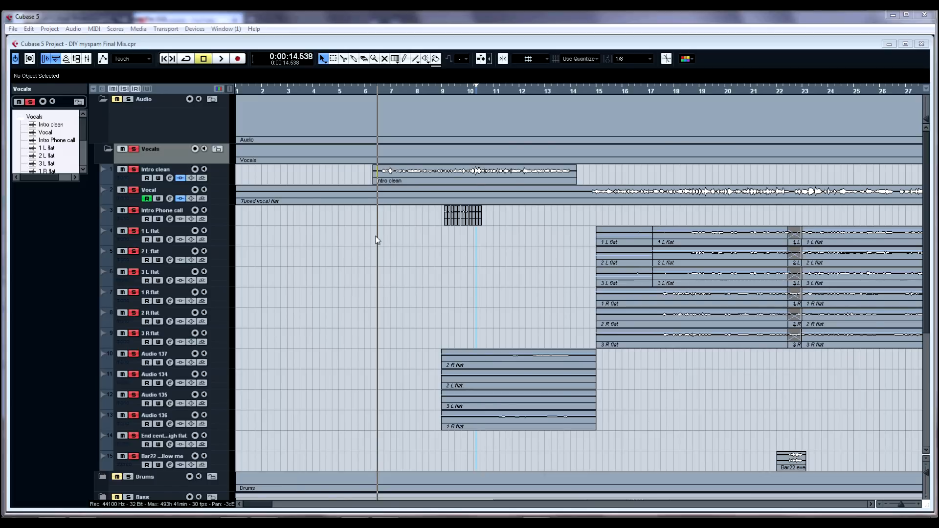
# Step: Select the Intro clean track to show its insert effects
pyautogui.click(218, 178)
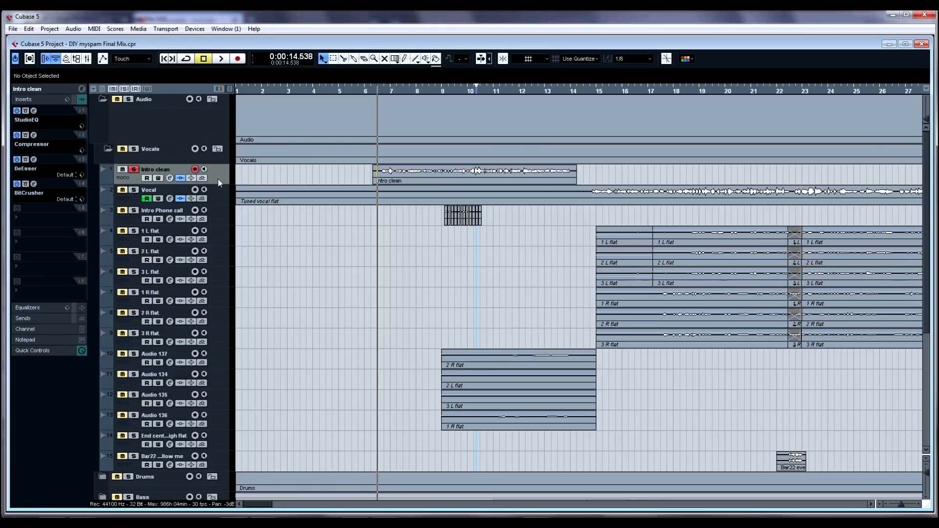
# Step: Enlarge the Intro clean track's height and briefly play and stop the intro section
pyautogui.moveTo(218, 185); pyautogui.dragTo(220, 237)
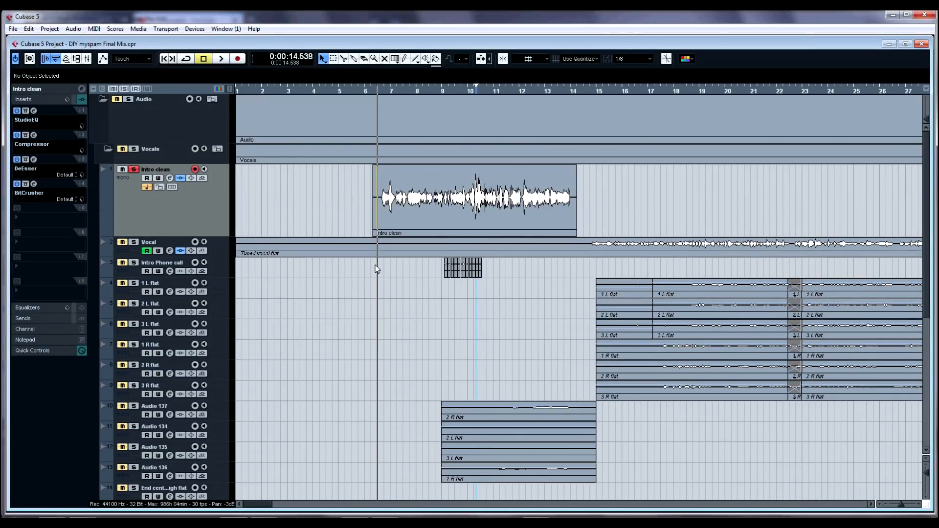
pyautogui.press('space')
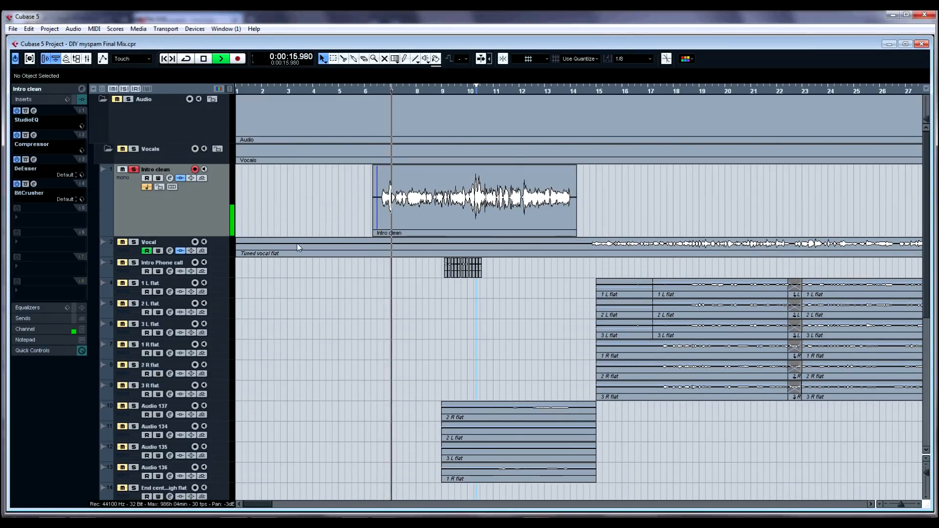
pyautogui.press('space')
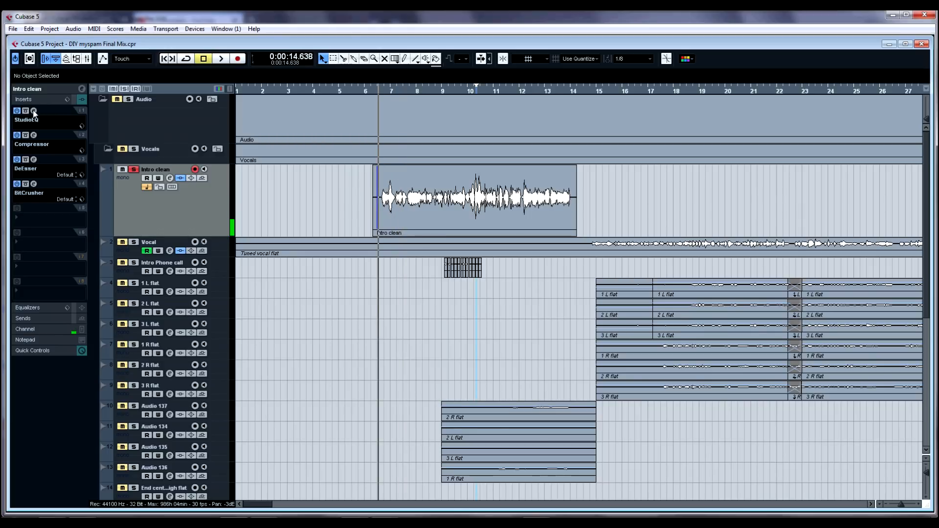
# Step: Open the StudioEQ insert on Intro clean to view its settings, then close it
pyautogui.click(33, 111)
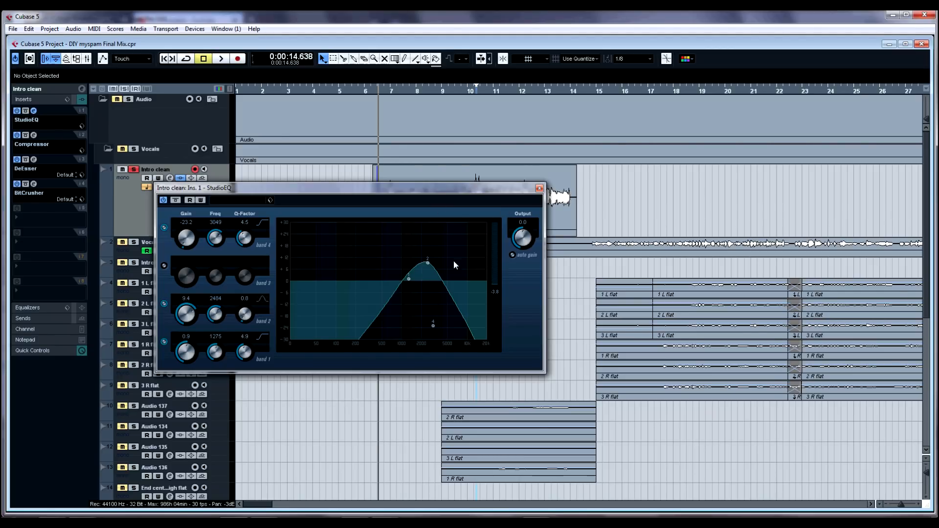
pyautogui.click(538, 189)
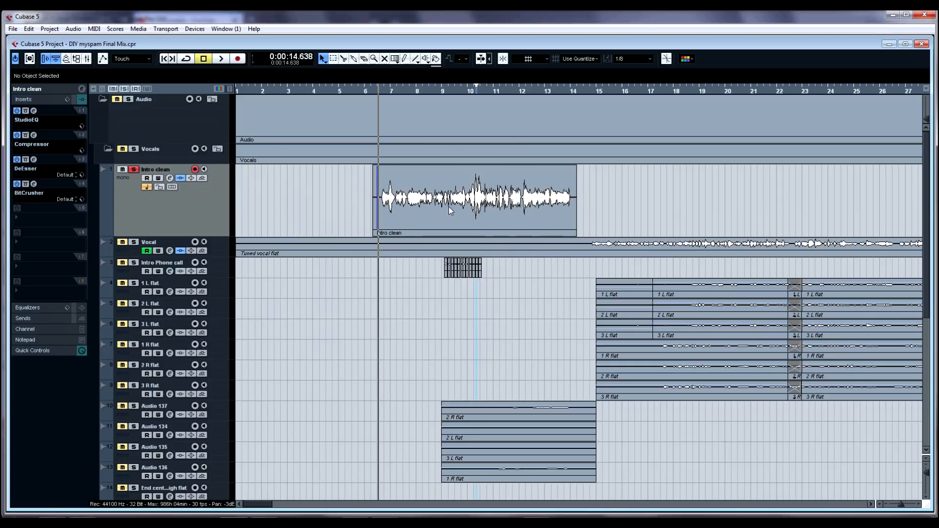
# Step: Open the Intro clean Compressor insert, zoom into the intro event and play it briefly
pyautogui.click(33, 135)
pyautogui.moveTo(391, 309); pyautogui.dragTo(336, 250)
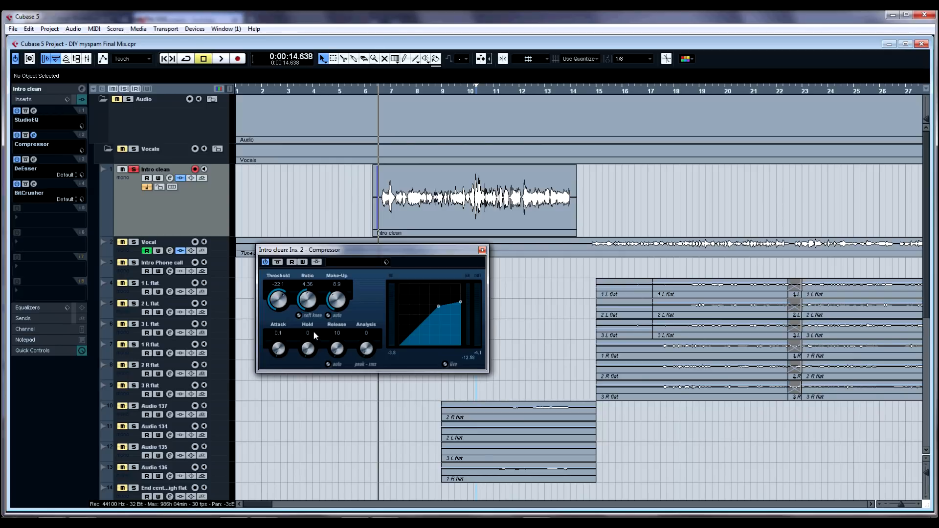
pyautogui.moveTo(308, 303); pyautogui.dragTo(307, 297)
pyautogui.moveTo(395, 96); pyautogui.dragTo(386, 143)
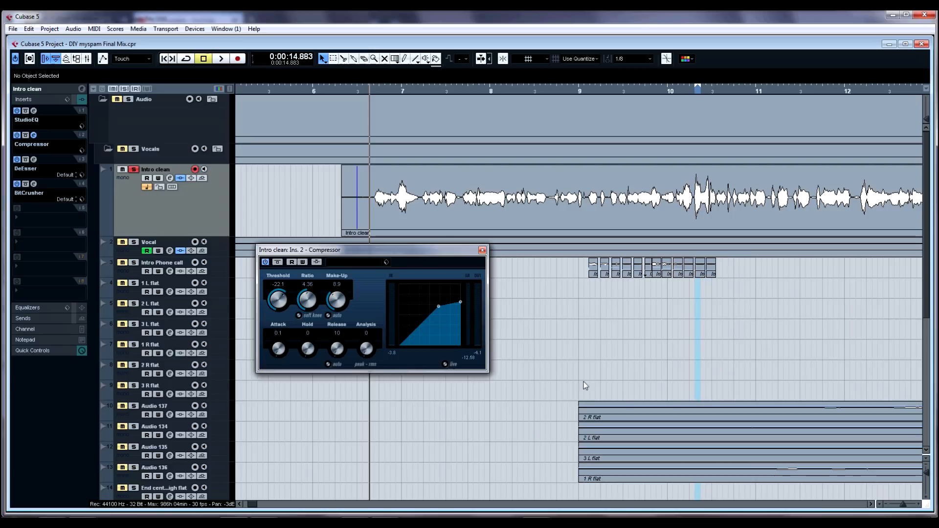
pyautogui.press('space')
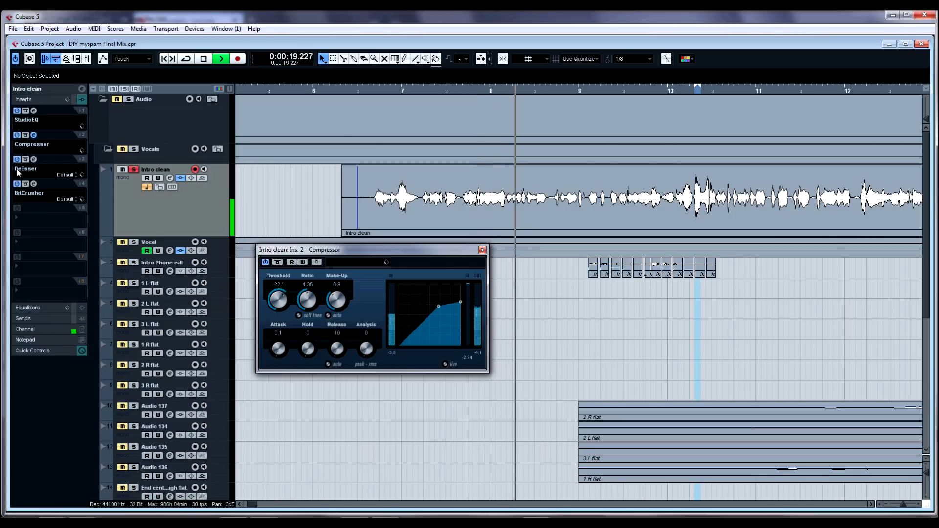
pyautogui.press('space')
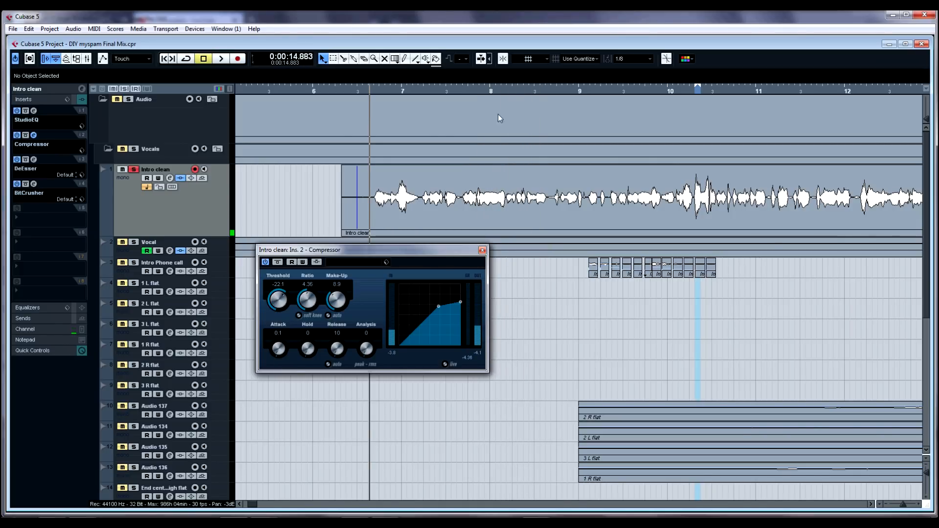
# Step: Set a range from bar 7 to bar 11, open the DeEsser insert and close the Compressor window
pyautogui.moveTo(371, 85); pyautogui.dragTo(757, 115)
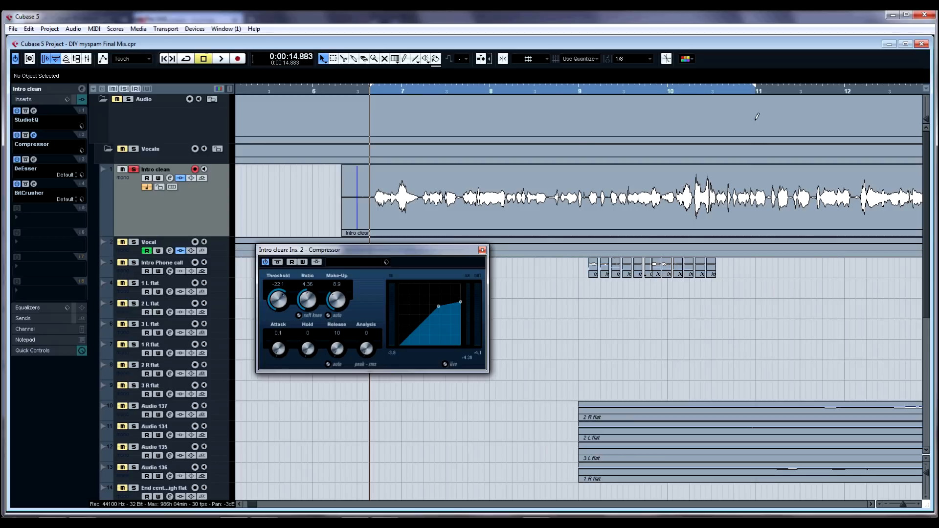
pyautogui.click(34, 159)
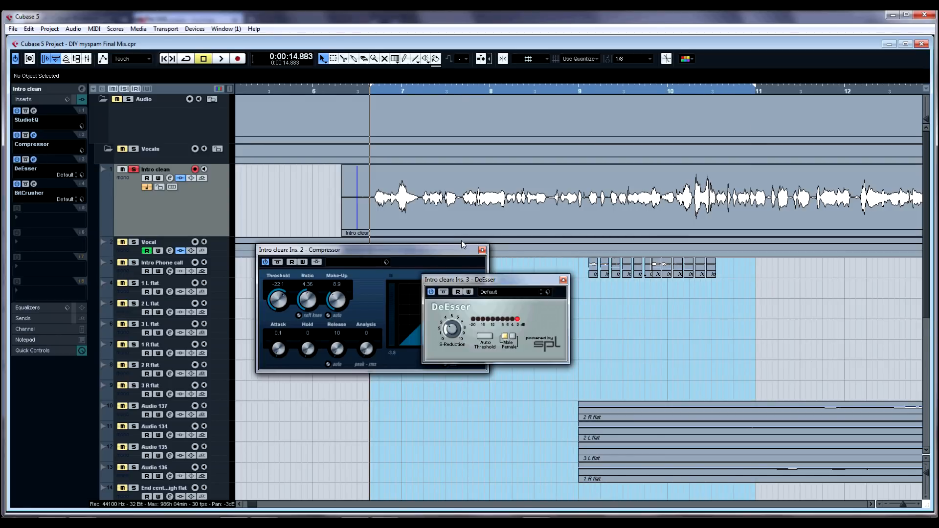
pyautogui.click(483, 250)
pyautogui.moveTo(469, 280); pyautogui.dragTo(430, 258)
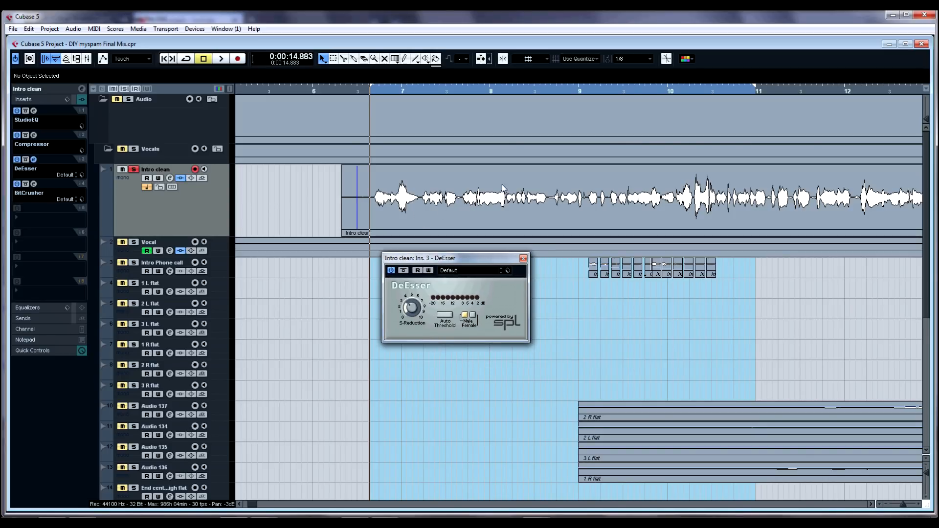
# Step: Zoom in on the Intro clean waveform around bar 10 to examine its sibilant passages
pyautogui.moveTo(679, 87); pyautogui.dragTo(698, 112)
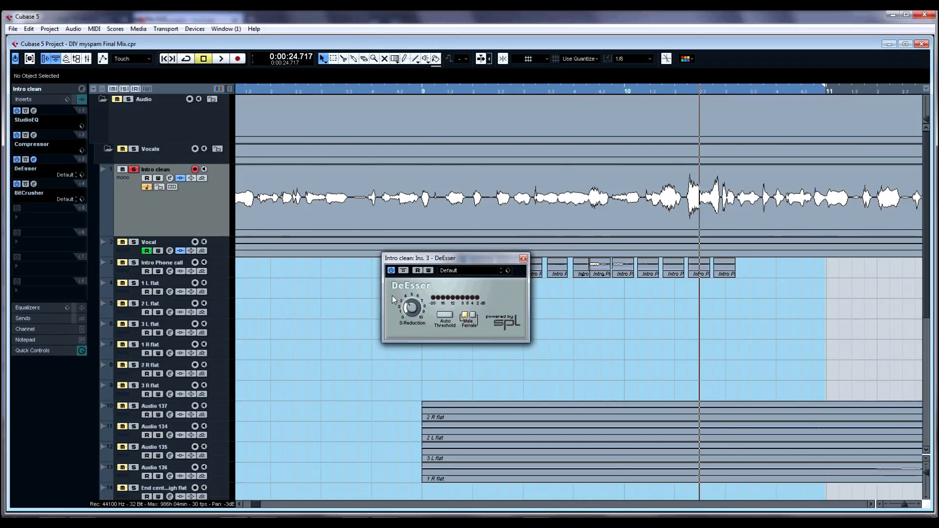
pyautogui.moveTo(454, 258); pyautogui.dragTo(438, 263)
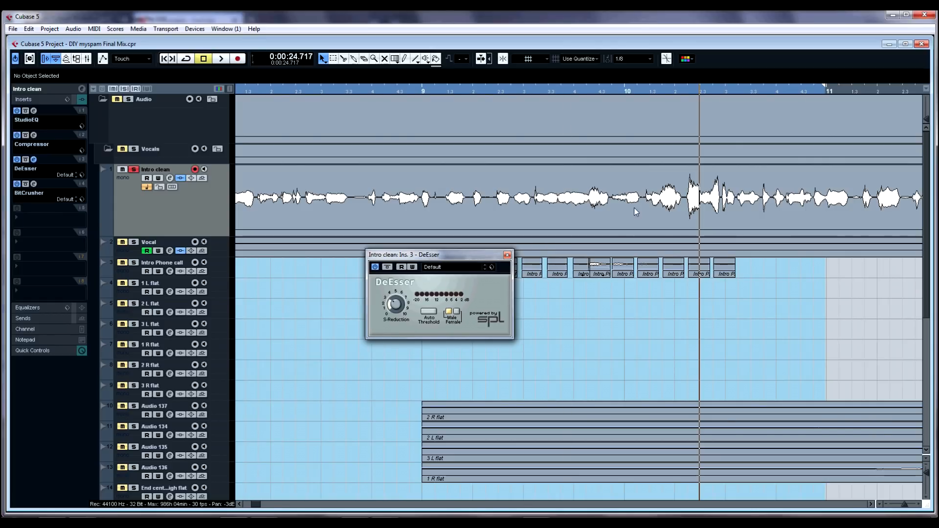
pyautogui.moveTo(711, 89); pyautogui.dragTo(711, 103)
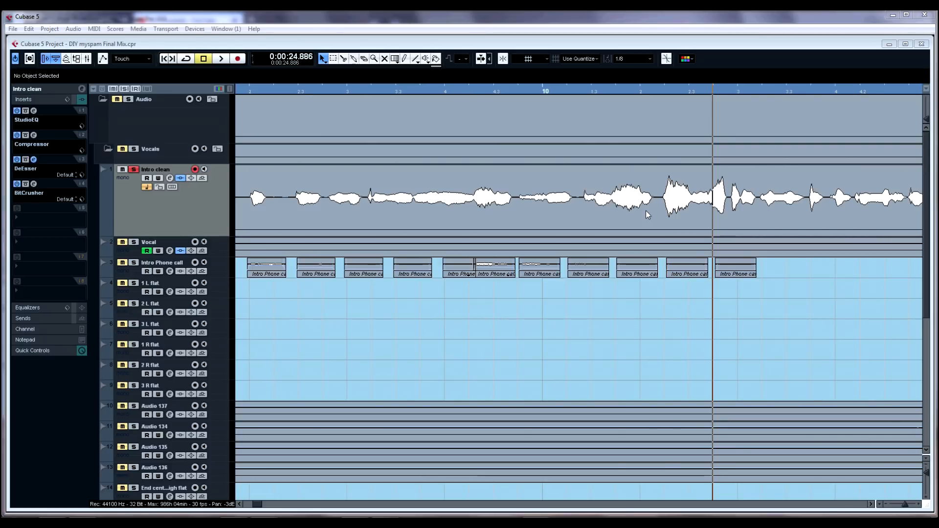
pyautogui.click(698, 300)
pyautogui.scroll(-2, 747, 295)
pyautogui.scroll(2, 698, 265)
pyautogui.moveTo(734, 88); pyautogui.dragTo(755, 106)
pyautogui.rightClick(563, 202)
pyautogui.click(589, 93)
pyautogui.moveTo(592, 90); pyautogui.dragTo(653, 91)
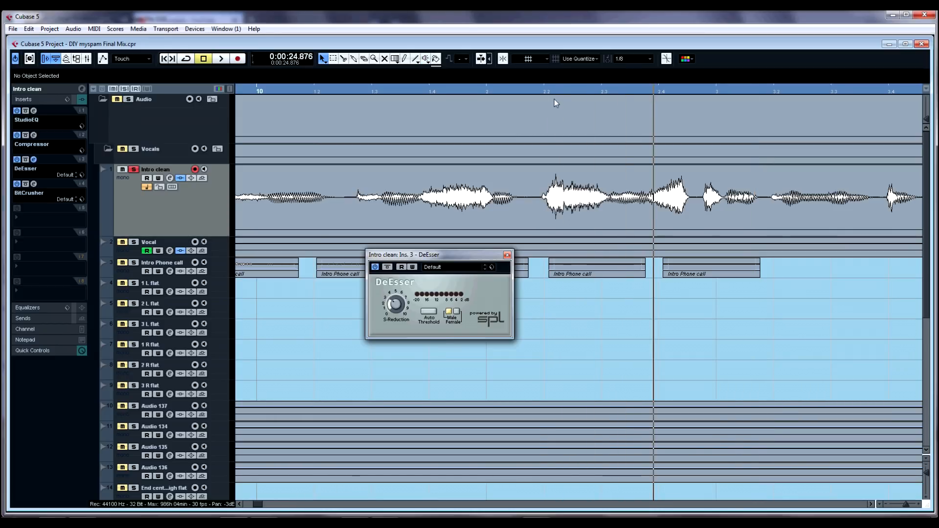
pyautogui.moveTo(538, 89); pyautogui.dragTo(603, 87)
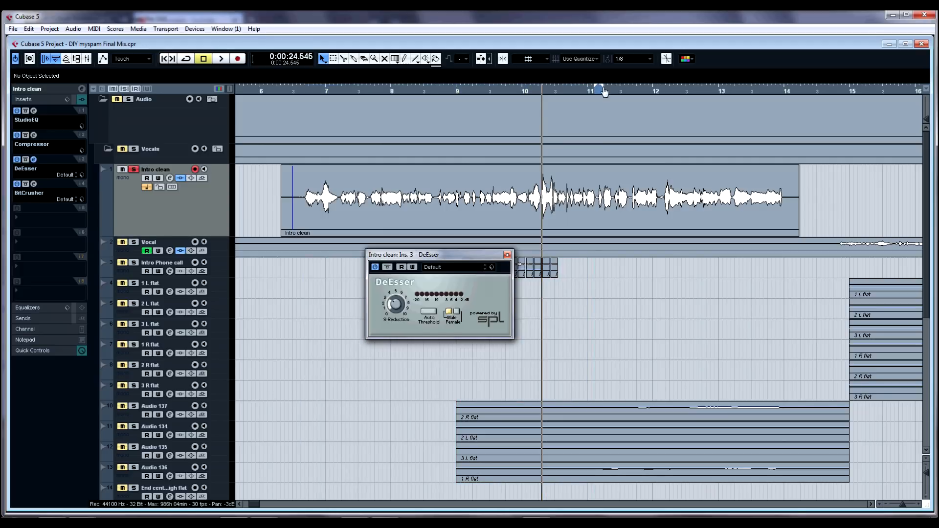
pyautogui.moveTo(539, 89)
pyautogui.mouseDown()
pyautogui.moveTo(534, 110)
pyautogui.moveTo(528, 96)
pyautogui.mouseUp()
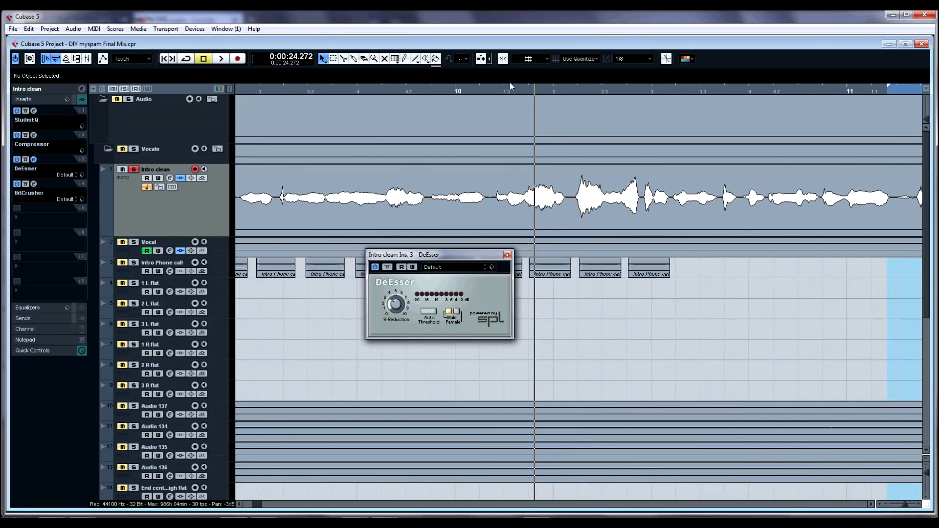
pyautogui.moveTo(520, 90)
pyautogui.mouseDown()
pyautogui.moveTo(520, 114)
pyautogui.moveTo(520, 105)
pyautogui.mouseUp()
# Step: Toggle the DeEsser bypass while playing the passage near bar 10 to compare the sound
pyautogui.click(387, 267)
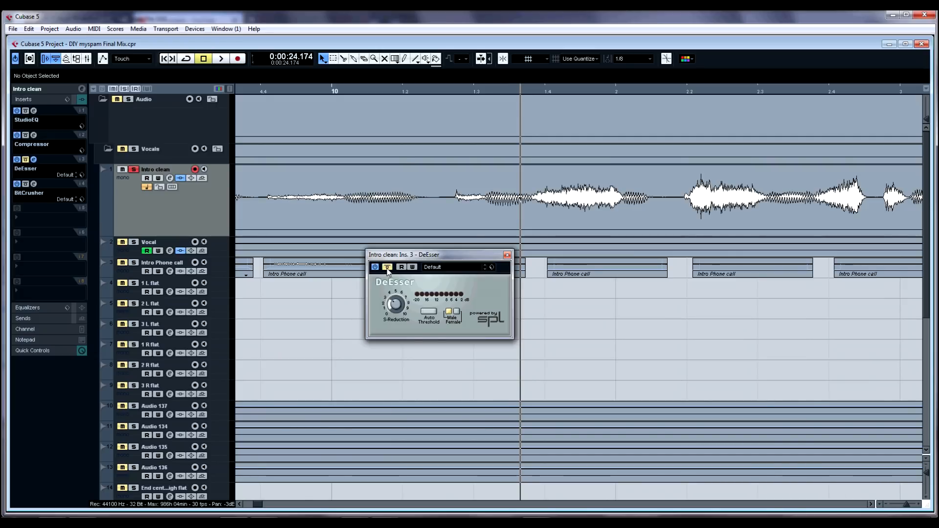
pyautogui.press('space')
pyautogui.press('space')
pyautogui.click(661, 90)
pyautogui.press('space')
pyautogui.press('space')
pyautogui.click(386, 267)
pyautogui.press('space')
pyautogui.press('space')
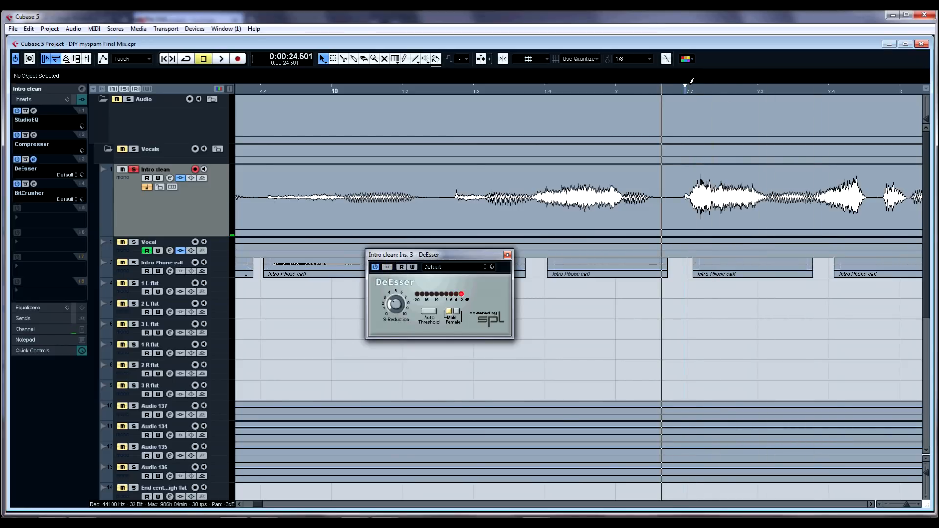
# Step: Set a cycle range around bar 10.2, loop it while toggling the DeEsser bypass, then close the DeEsser
pyautogui.moveTo(686, 89); pyautogui.dragTo(760, 90)
pyautogui.press('/')
pyautogui.press('space')
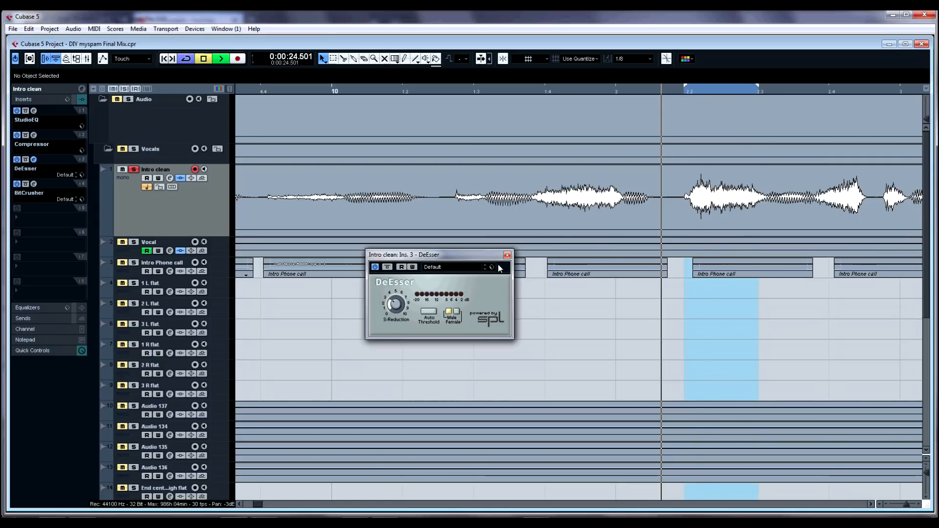
pyautogui.click(388, 267)
pyautogui.click(388, 268)
pyautogui.click(387, 267)
pyautogui.press('space')
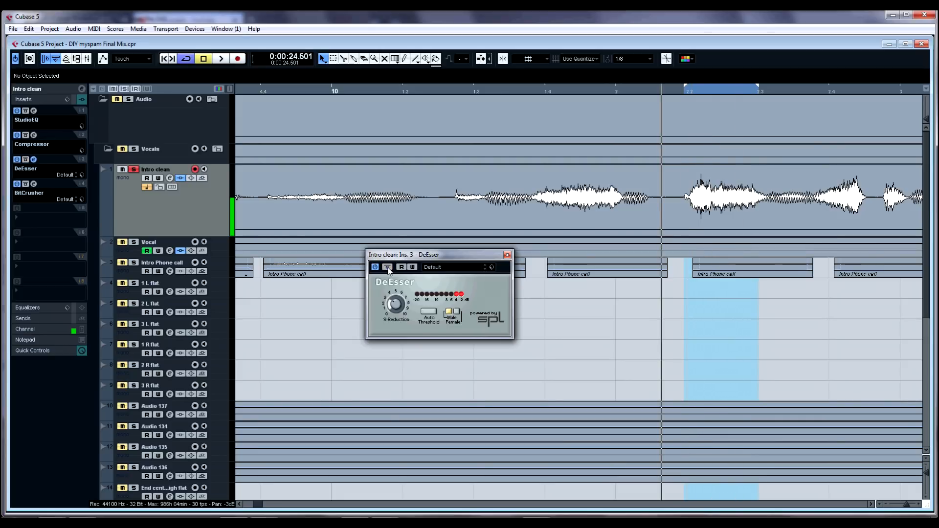
pyautogui.click(507, 254)
# Step: Try splitting the Intro clean event around bar 10.2 with the toolbox tools, then undo the edits
pyautogui.press('g')
pyautogui.press('g')
pyautogui.press('g')
pyautogui.press('g')
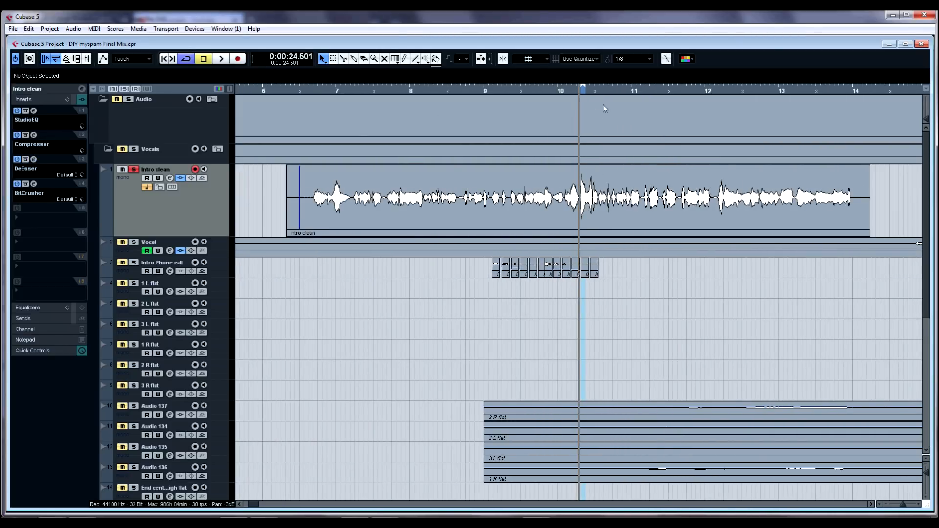
pyautogui.press('h')
pyautogui.press('h')
pyautogui.press('h')
pyautogui.press('h')
pyautogui.press('g')
pyautogui.rightClick(568, 199)
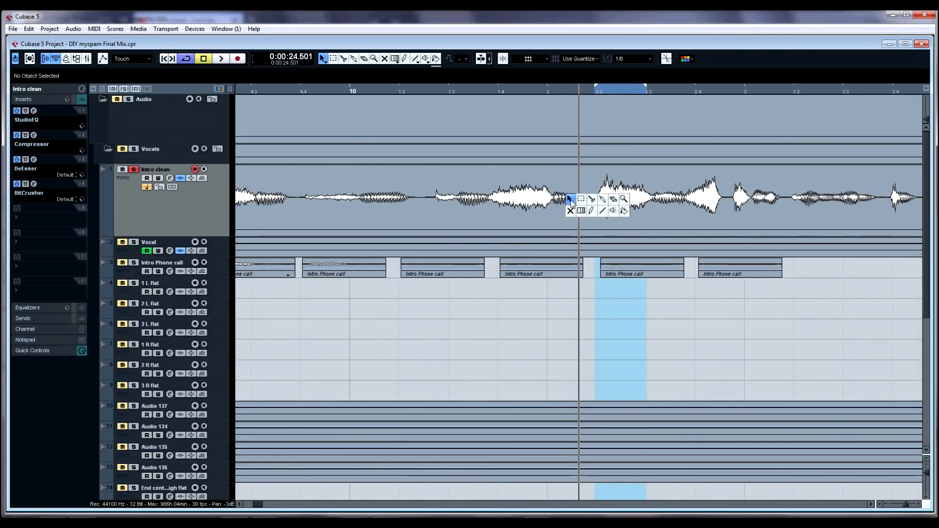
pyautogui.click(592, 199)
pyautogui.click(594, 200)
pyautogui.click(655, 200)
pyautogui.click(630, 202)
pyautogui.moveTo(622, 171); pyautogui.dragTo(624, 231)
pyautogui.press('x')
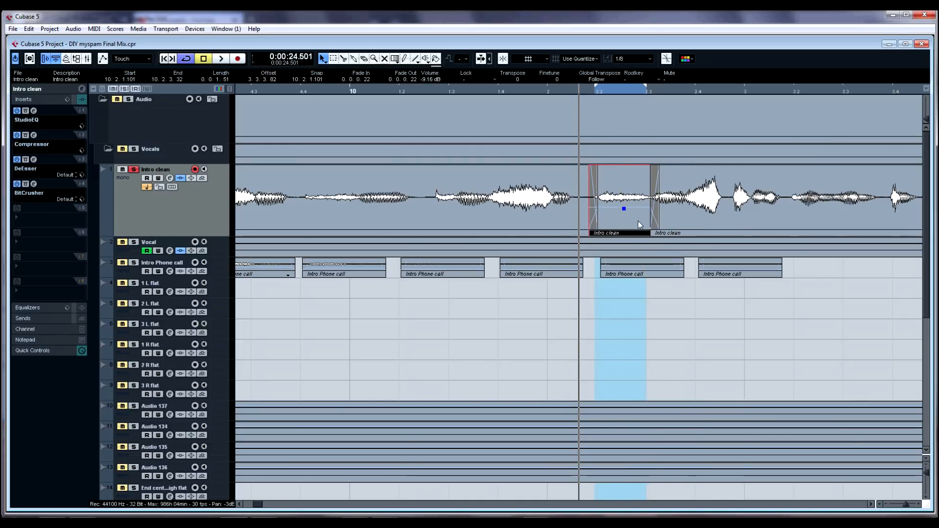
pyautogui.rightClick(617, 208)
pyautogui.click(587, 208)
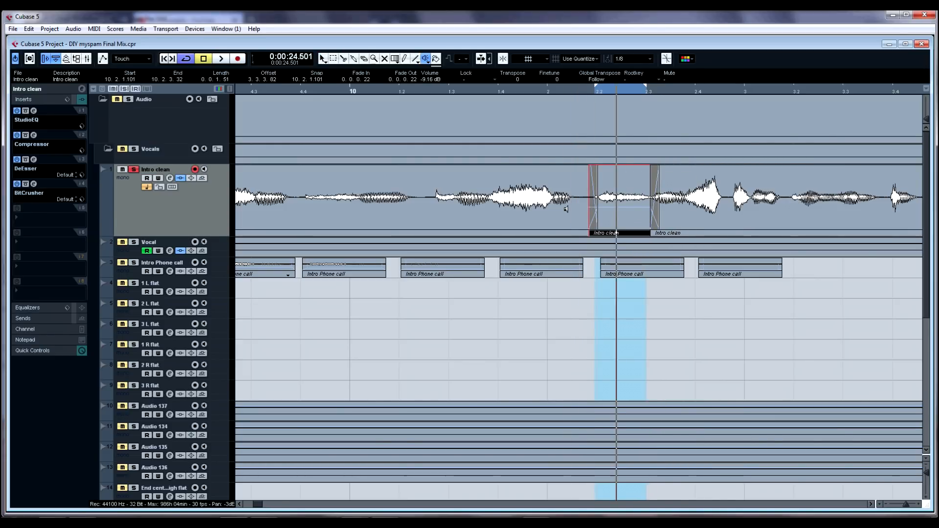
pyautogui.rightClick(677, 199)
pyautogui.click(655, 196)
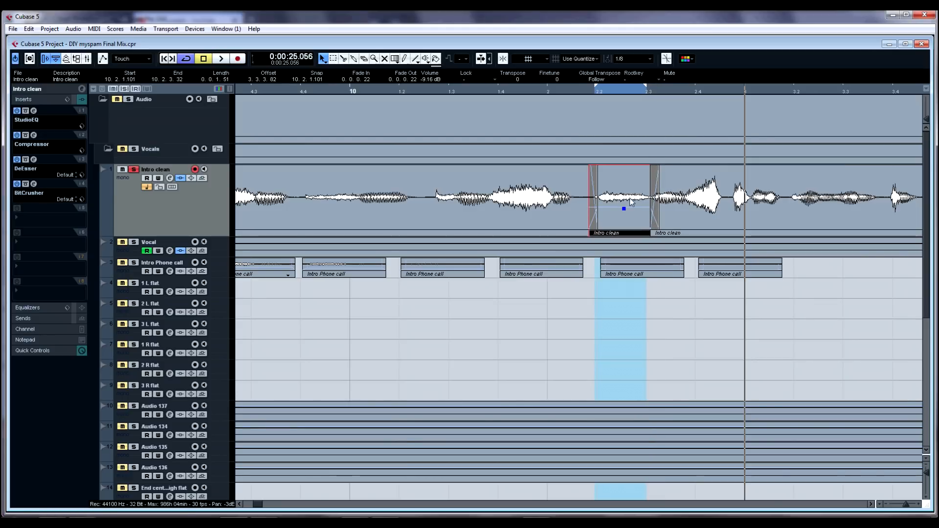
pyautogui.hotkey('ctrl', 'z')
pyautogui.hotkey('ctrl', 'z')
pyautogui.hotkey('ctrl', 'z')
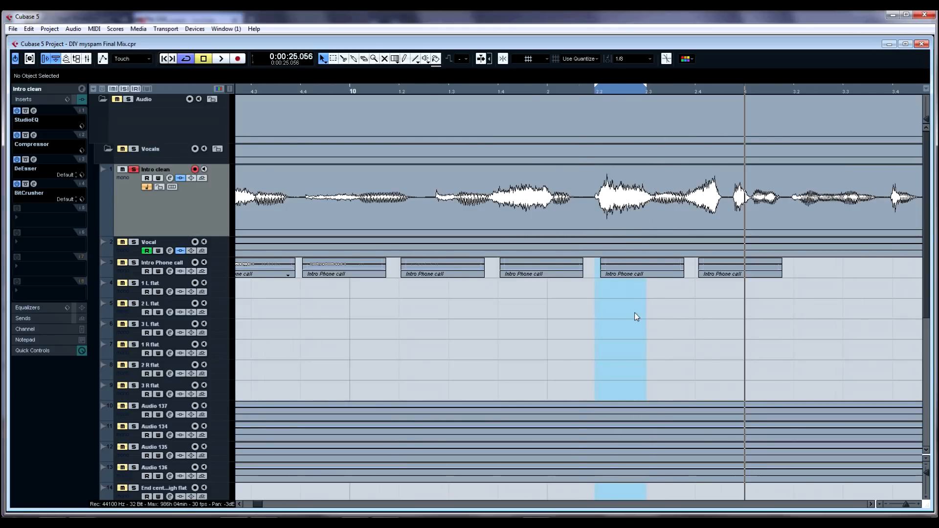
# Step: Unsolo the Intro clean track and zoom out to the whole intro
pyautogui.press('g')
pyautogui.press('g')
pyautogui.press('g')
pyautogui.press('g')
pyautogui.press('h')
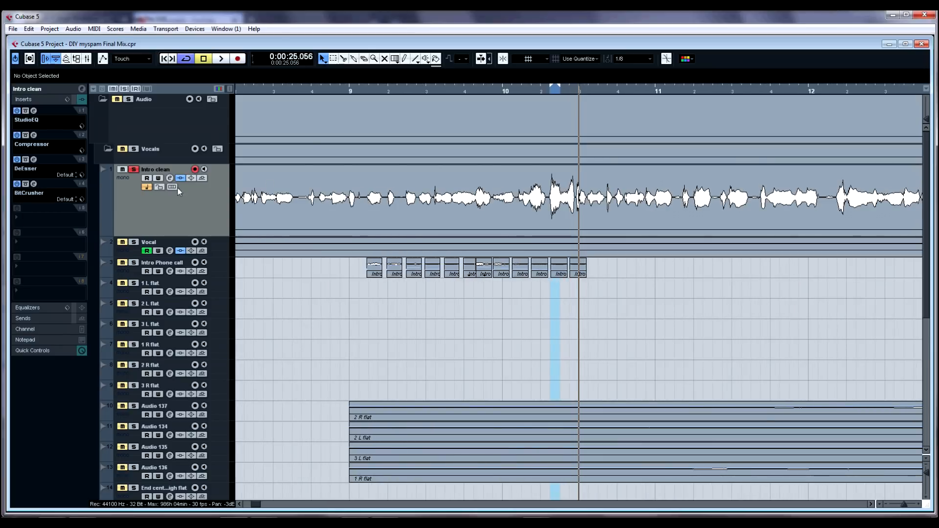
pyautogui.click(134, 170)
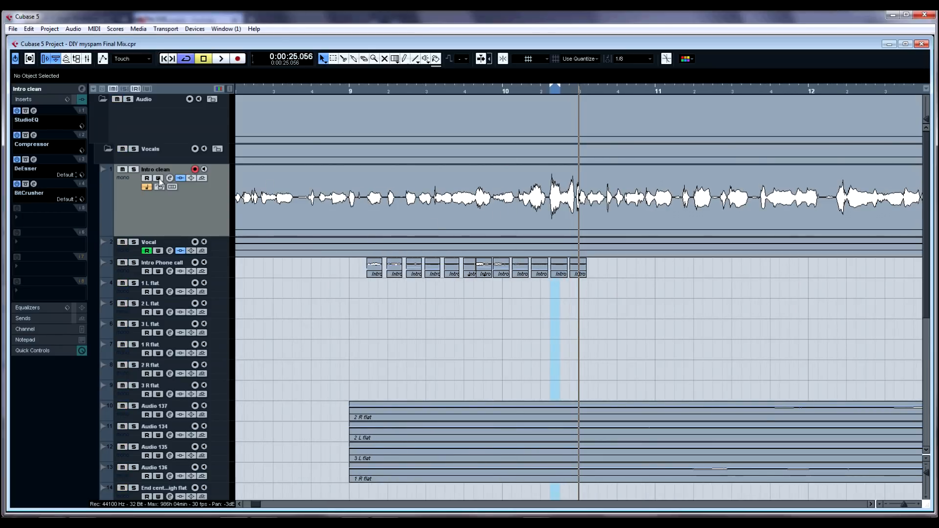
pyautogui.press('g')
pyautogui.press('g')
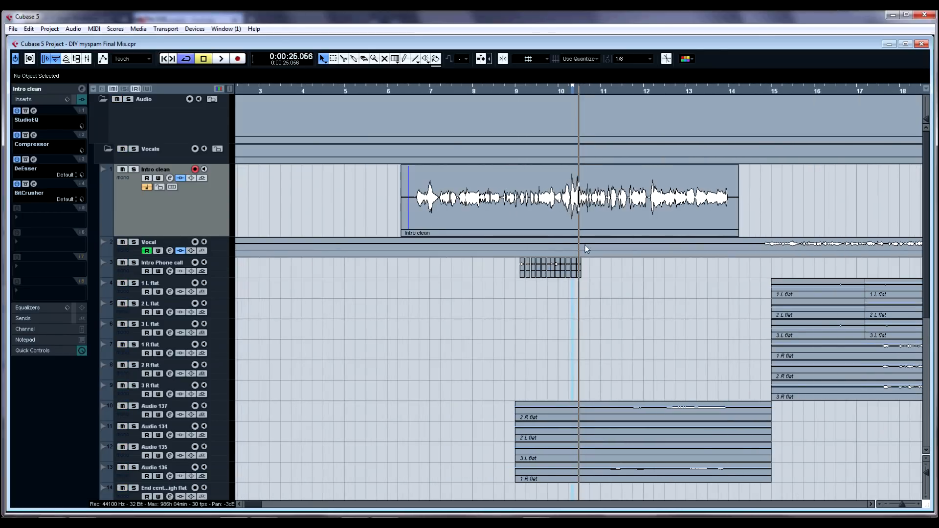
# Step: Select and solo the Intro Phone call track, then play its clips around bar 9
pyautogui.scroll(-3, 636, 250)
pyautogui.click(154, 184)
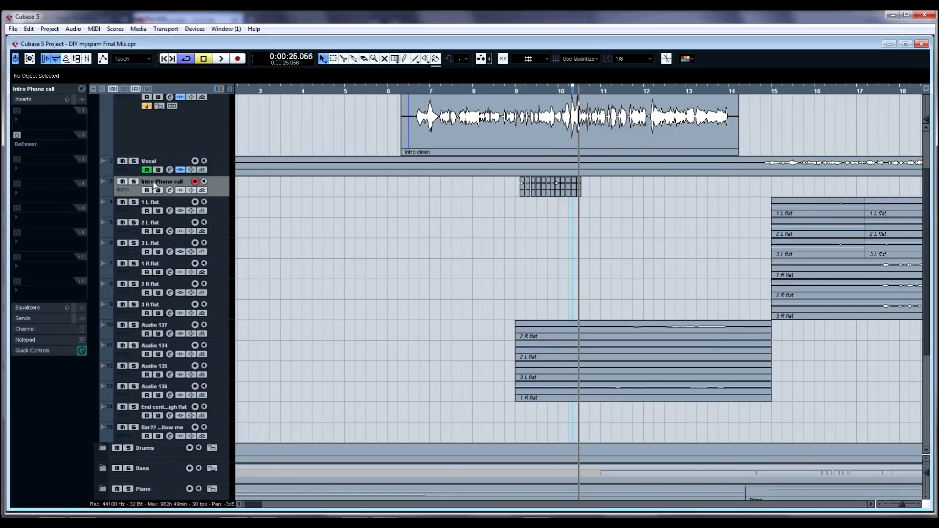
pyautogui.click(134, 181)
pyautogui.moveTo(527, 89); pyautogui.dragTo(482, 126)
pyautogui.press('space')
pyautogui.press('space')
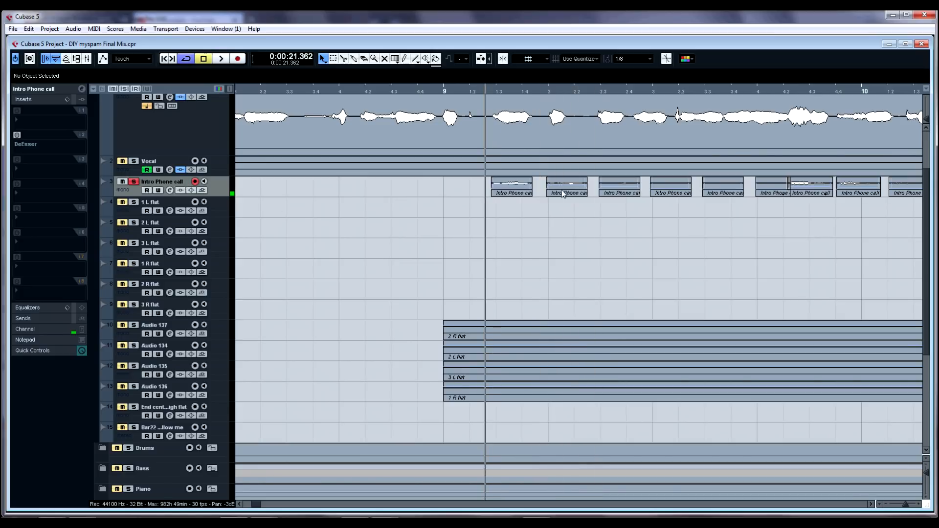
# Step: Enlarge the vocal track heights, reselect the Intro clean track and play the passage around bar 9
pyautogui.hotkey('shift', 'g')
pyautogui.hotkey('shift', 'h')
pyautogui.hotkey('shift', 'h')
pyautogui.hotkey('shift', 'h')
pyautogui.hotkey('shift', 'h')
pyautogui.hotkey('shift', 'h')
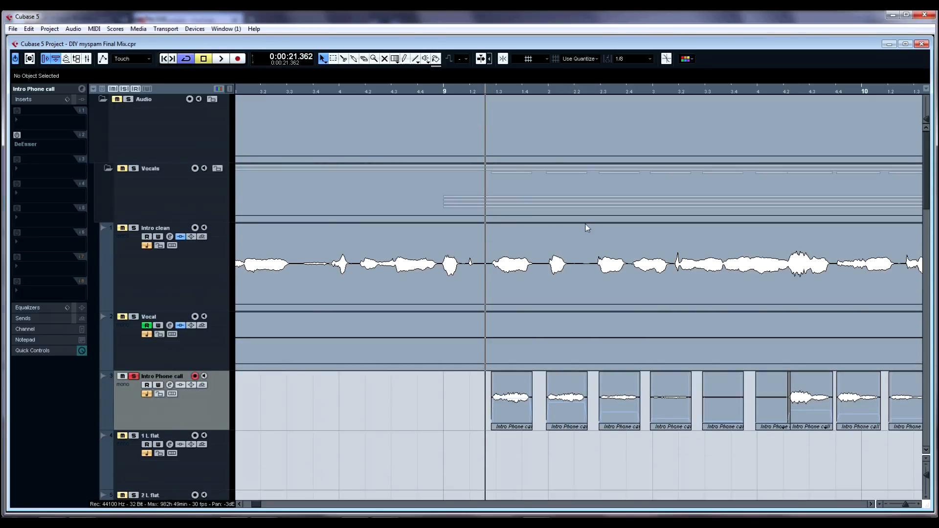
pyautogui.scroll(-3, 577, 221)
pyautogui.press('g')
pyautogui.scroll(3, 632, 189)
pyautogui.click(178, 196)
pyautogui.press('space')
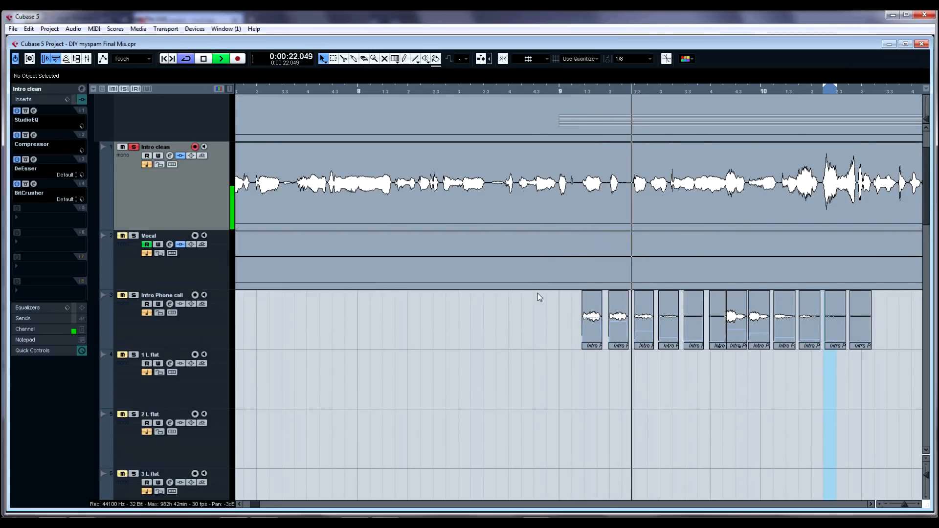
pyautogui.press('space')
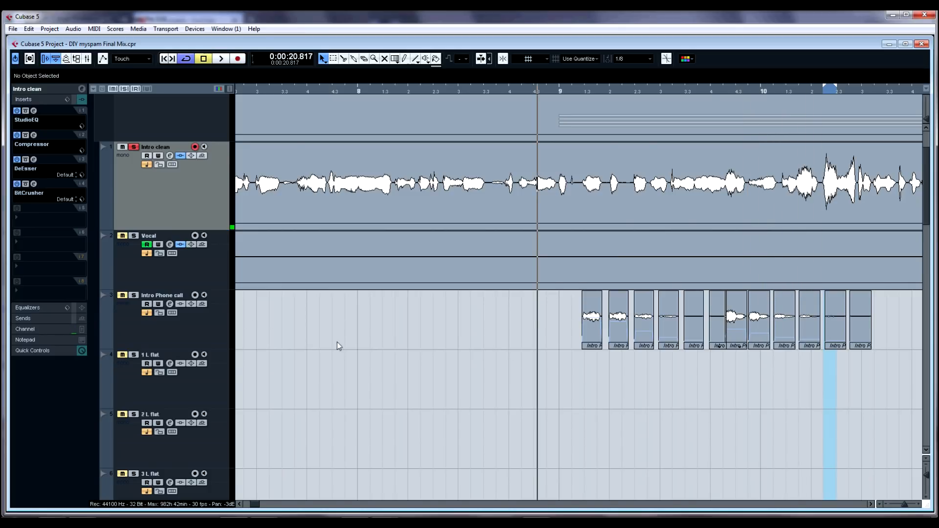
# Step: Select the Intro Phone call track and start playback from just before bar 9
pyautogui.click(872, 504)
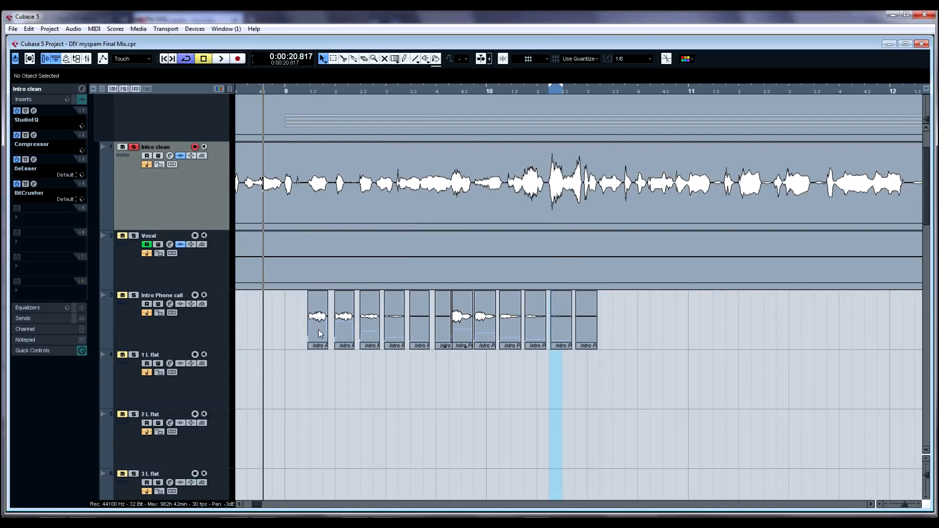
pyautogui.scroll(-2, 318, 329)
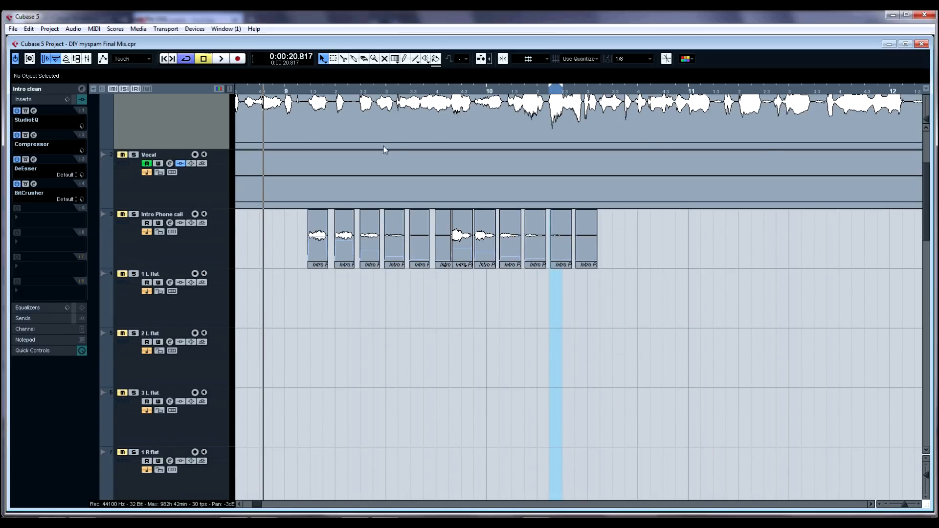
pyautogui.scroll(2, 551, 209)
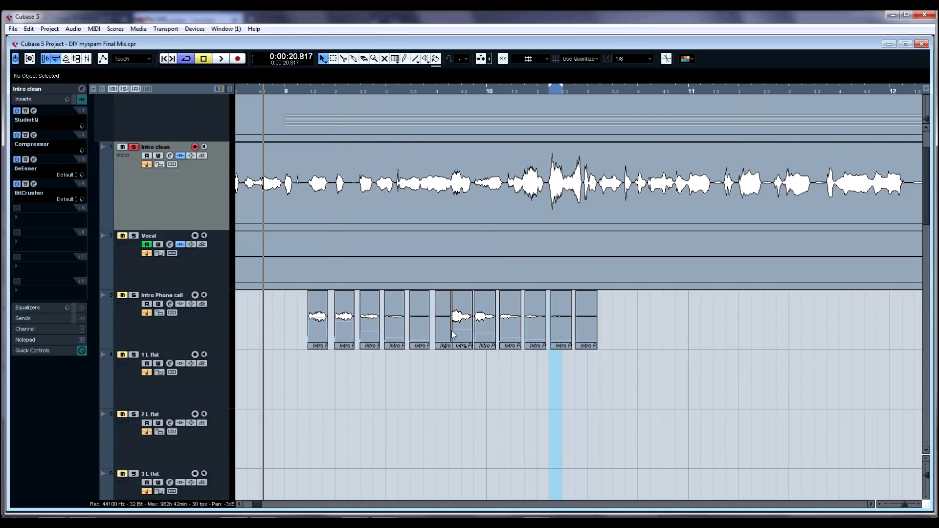
pyautogui.click(219, 328)
pyautogui.scroll(-2, 294, 253)
pyautogui.hscroll(-5, 294, 256)
pyautogui.rightClick(613, 236)
pyautogui.click(656, 249)
pyautogui.press('space')
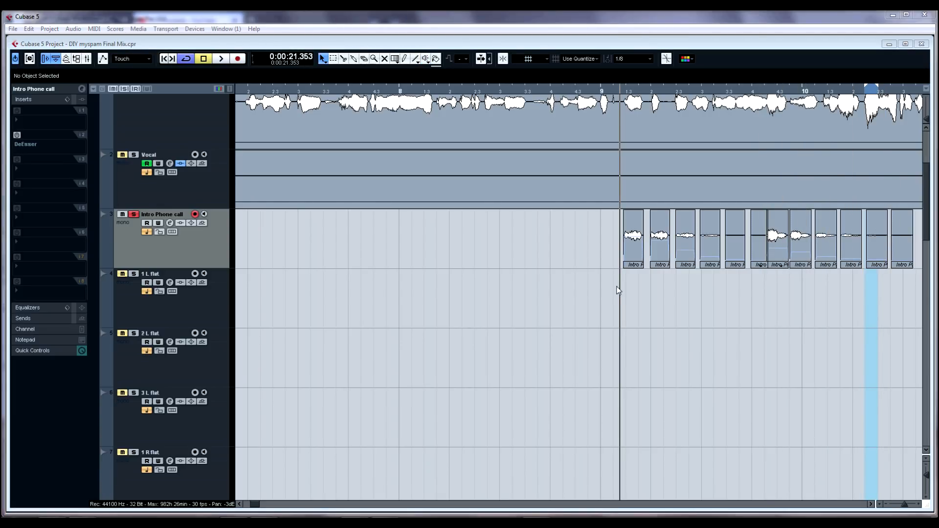
# Step: Switch between the Intro clean and Intro Phone call tracks and play the phone call clips from bar 9
pyautogui.click(643, 299)
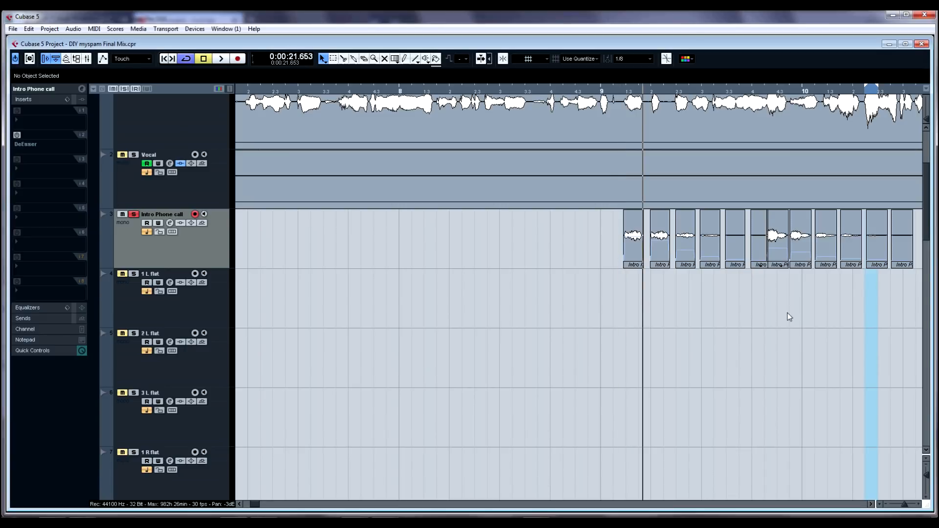
pyautogui.press('g')
pyautogui.press('g')
pyautogui.press('g')
pyautogui.press('g')
pyautogui.press('g')
pyautogui.press('h')
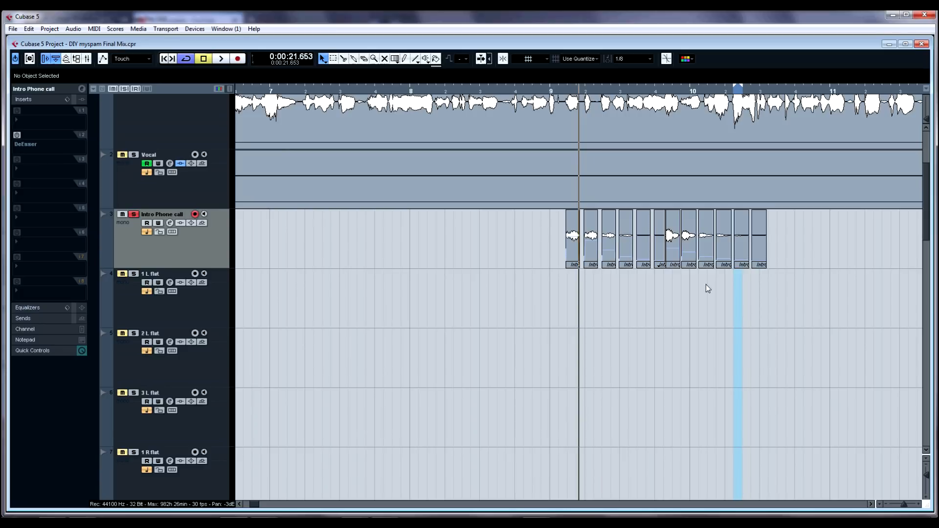
pyautogui.click(567, 287)
pyautogui.click(163, 123)
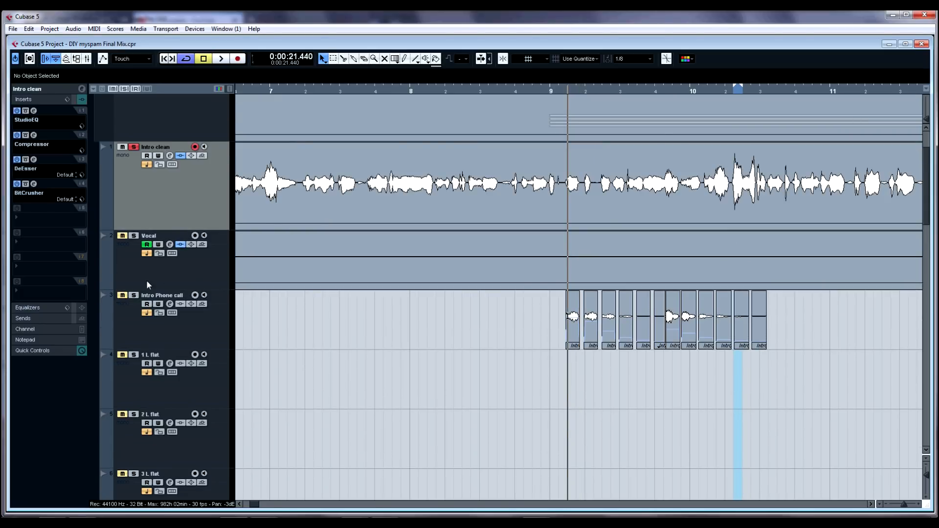
pyautogui.click(153, 298)
pyautogui.press('space')
pyautogui.press('space')
pyautogui.click(537, 360)
pyautogui.click(477, 339)
pyautogui.press('space')
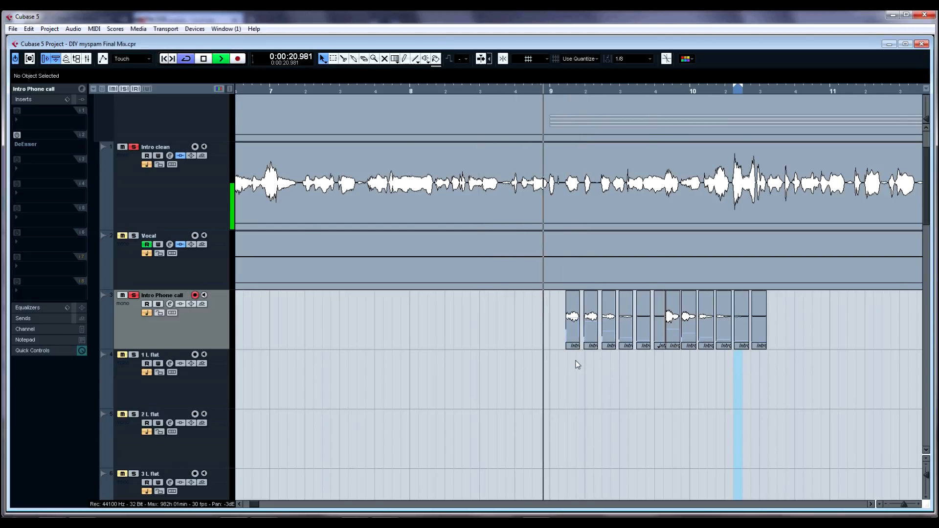
# Step: Turn off cycle playback, then play the passage starting at bar 9
pyautogui.hscroll(1, 576, 361)
pyautogui.scroll(-1, 576, 361)
pyautogui.scroll(1, 496, 315)
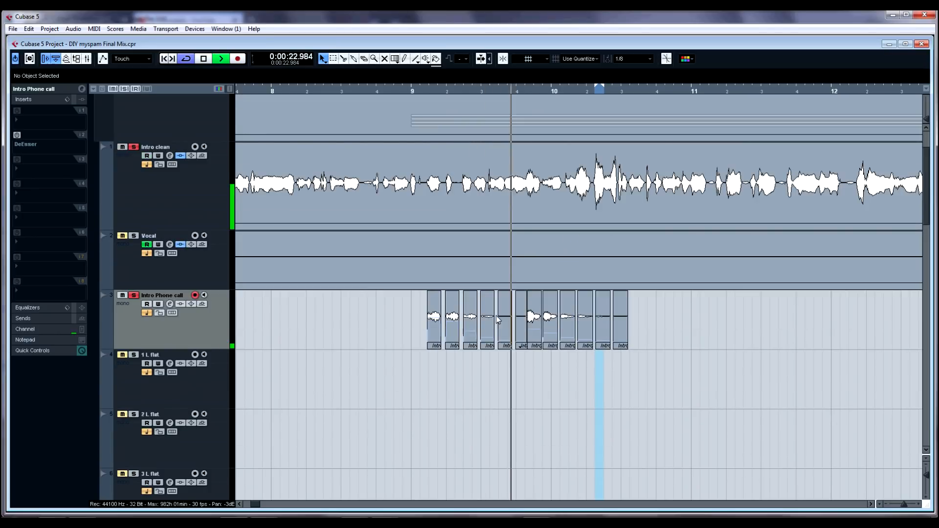
pyautogui.press('space')
pyautogui.click(175, 55)
pyautogui.click(181, 56)
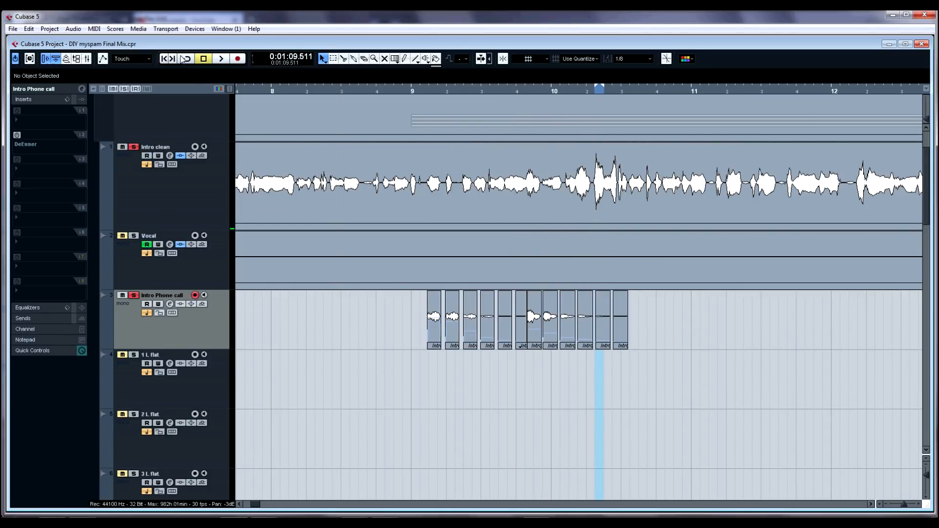
pyautogui.click(406, 377)
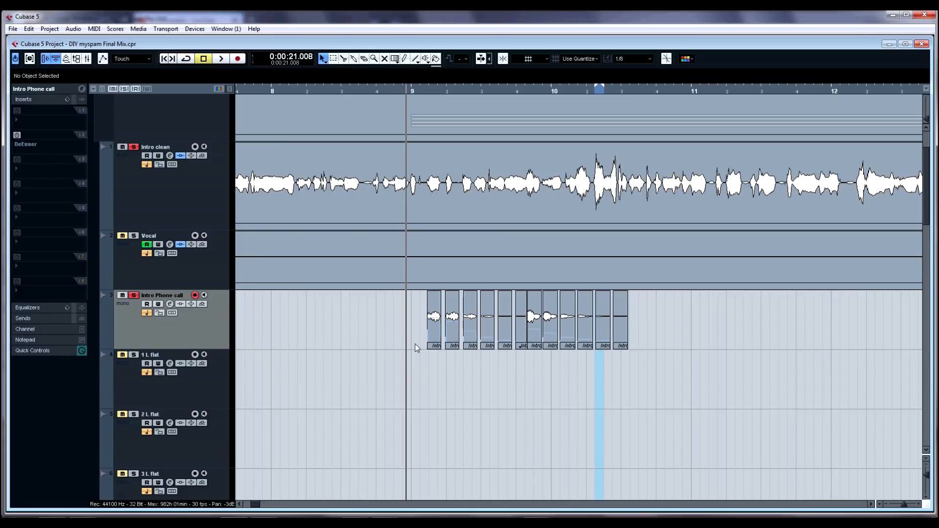
pyautogui.press('space')
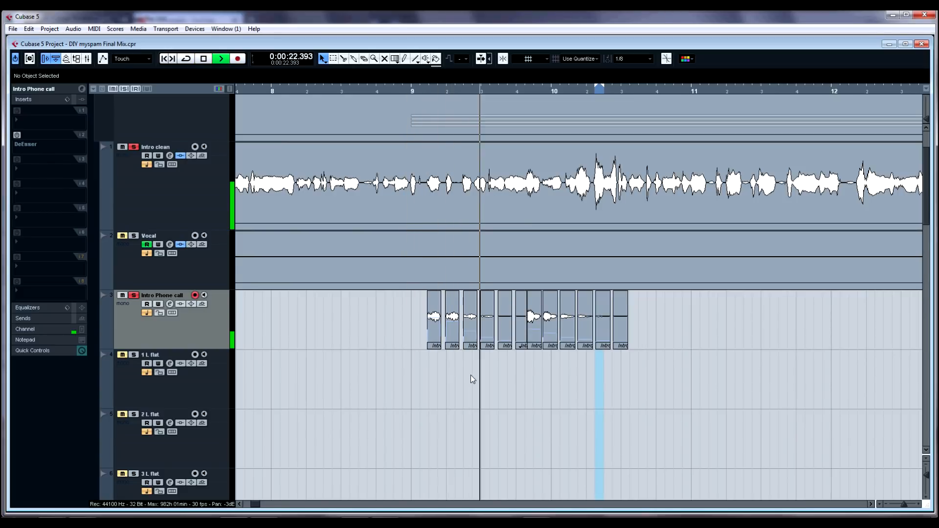
pyautogui.press('space')
# Step: Zoom in on the phone call clips around bar 9 and play them
pyautogui.click(426, 353)
pyautogui.scroll(1, 629, 381)
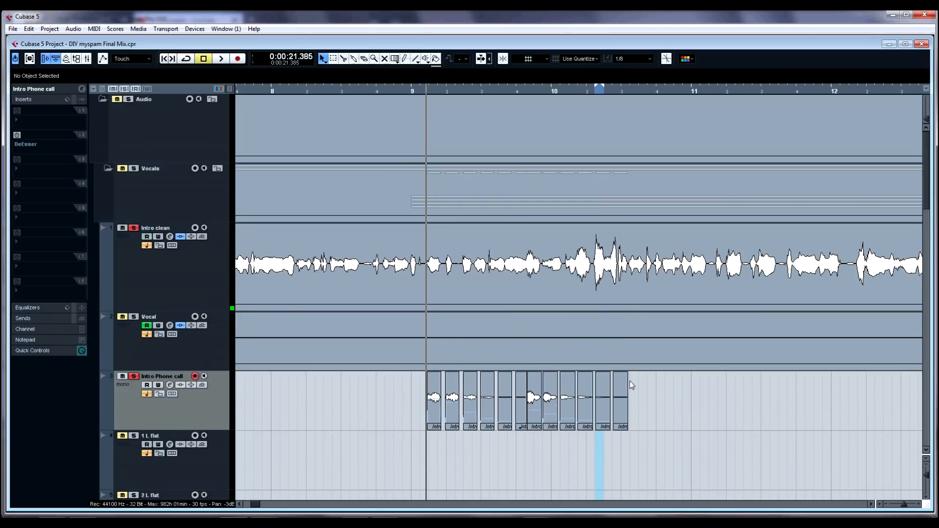
pyautogui.scroll(-2, 606, 357)
pyautogui.press('h')
pyautogui.press('h')
pyautogui.press('h')
pyautogui.rightClick(553, 102)
pyautogui.click(596, 114)
pyautogui.click(590, 121)
pyautogui.rightClick(600, 209)
pyautogui.click(600, 209)
pyautogui.click(560, 257)
pyautogui.press('space')
pyautogui.press('space')
# Step: Zoom further into the start of bar 9 and replay the passage
pyautogui.moveTo(578, 90); pyautogui.dragTo(517, 66)
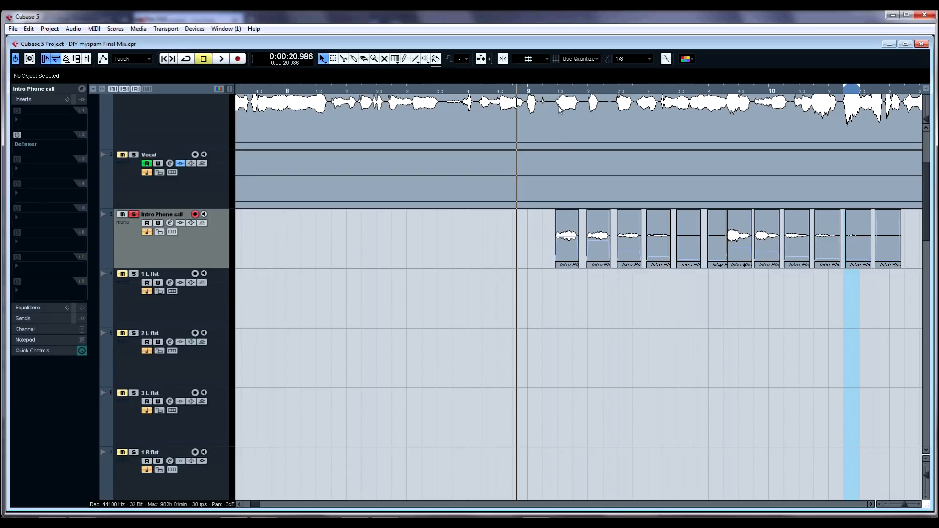
pyautogui.moveTo(592, 92); pyautogui.dragTo(616, 100)
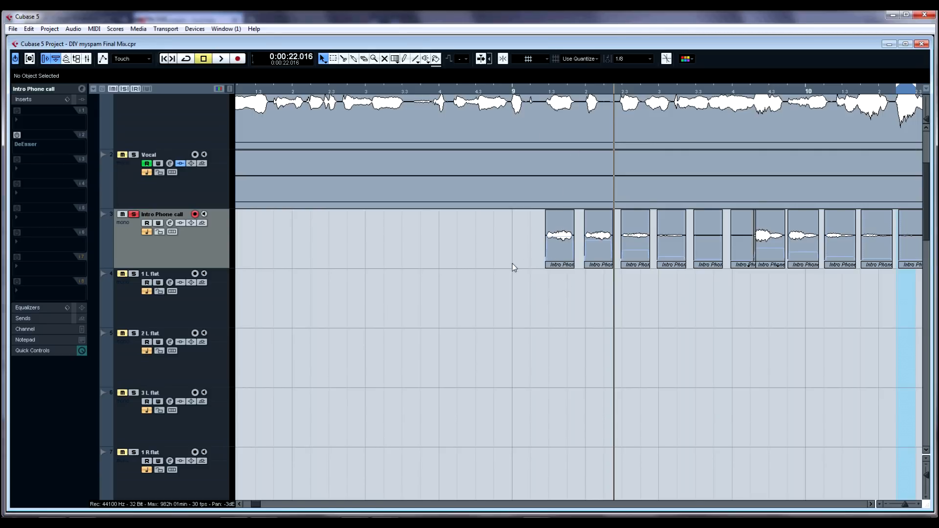
pyautogui.click(546, 278)
pyautogui.scroll(2, 669, 298)
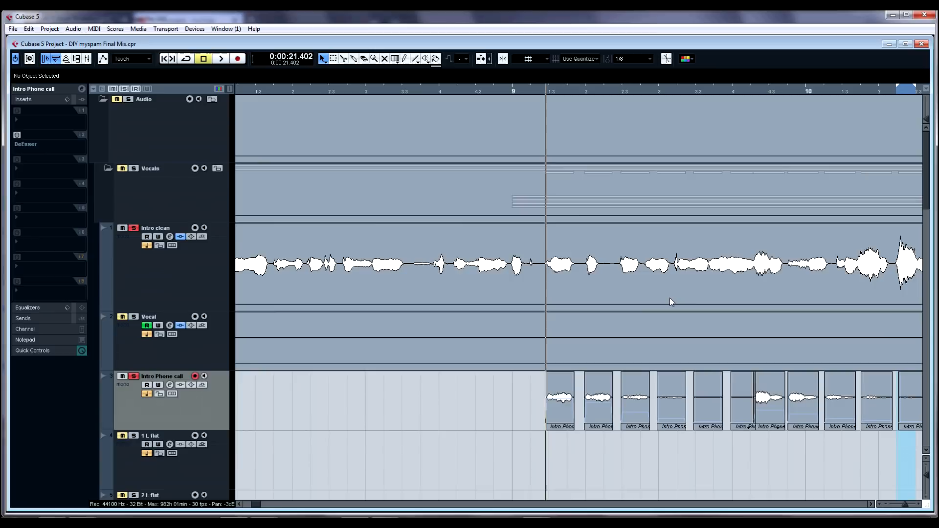
pyautogui.scroll(-1, 668, 298)
pyautogui.press('h')
pyautogui.press('h')
pyautogui.press('space')
pyautogui.press('space')
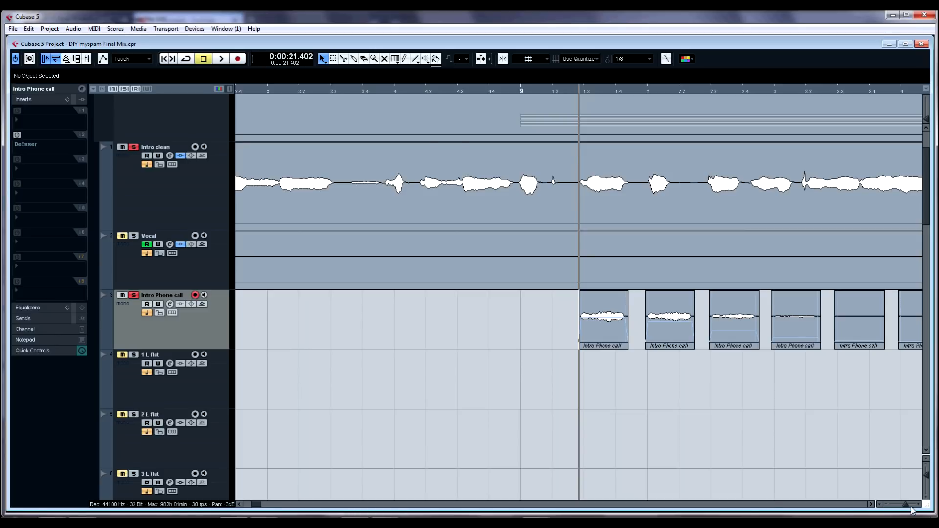
# Step: Zoom in closer on the first phone call clip and play it several times from just before bar 9.2
pyautogui.moveTo(907, 503); pyautogui.dragTo(903, 504)
pyautogui.press('h')
pyautogui.press('h')
pyautogui.press('h')
pyautogui.press('h')
pyautogui.press('h')
pyautogui.press('h')
pyautogui.press('h')
pyautogui.press('h')
pyautogui.press('space')
pyautogui.press('space')
pyautogui.press('space')
pyautogui.press('space')
pyautogui.click(552, 322)
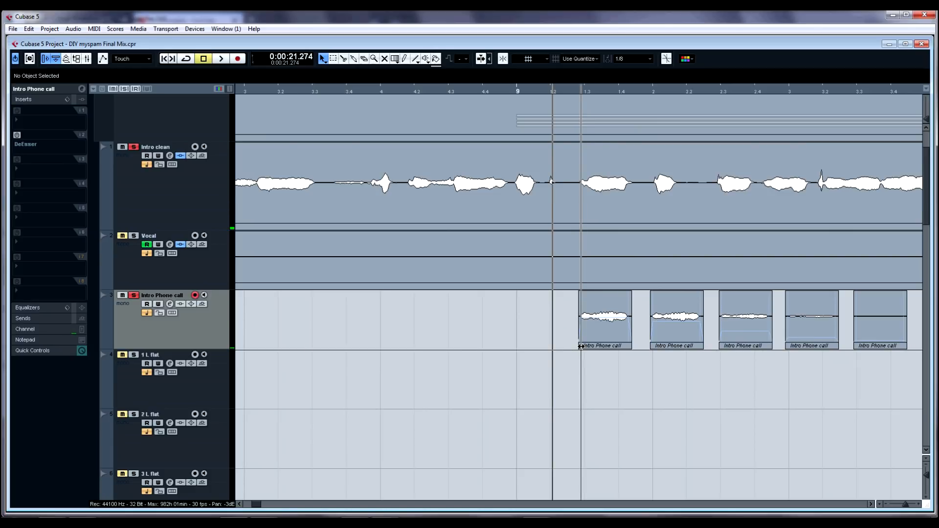
pyautogui.press('space')
pyautogui.press('space')
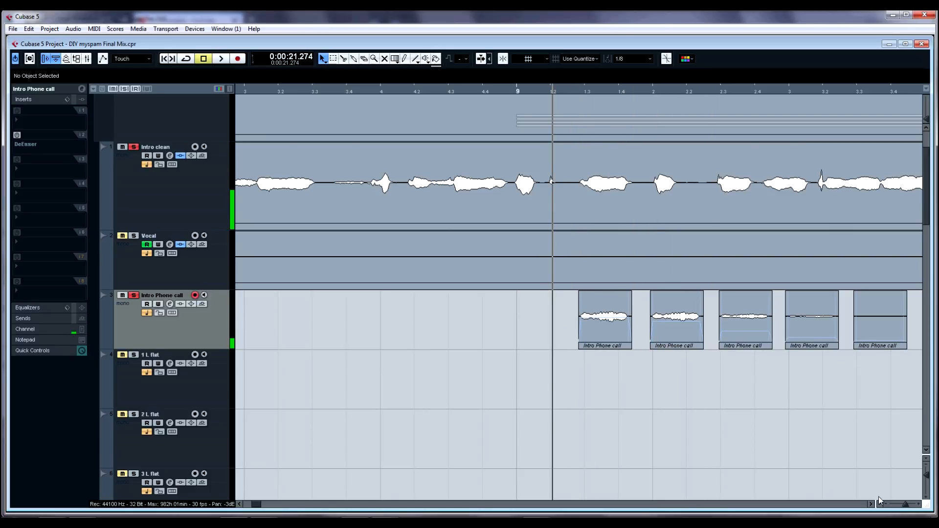
pyautogui.moveTo(905, 509); pyautogui.dragTo(909, 510)
pyautogui.press('space')
pyautogui.press('space')
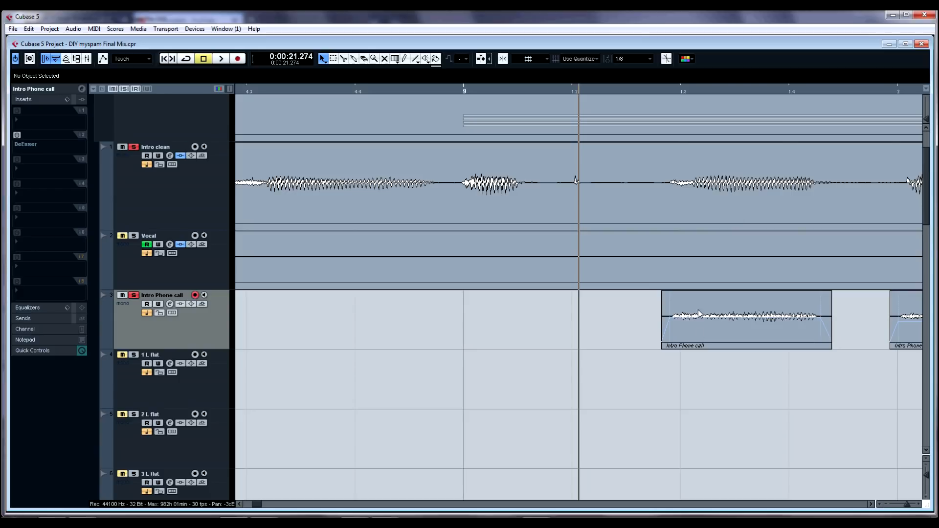
# Step: Mute the first and seventh Intro Phone call clips with the Mute tool and play the passage
pyautogui.click(870, 504)
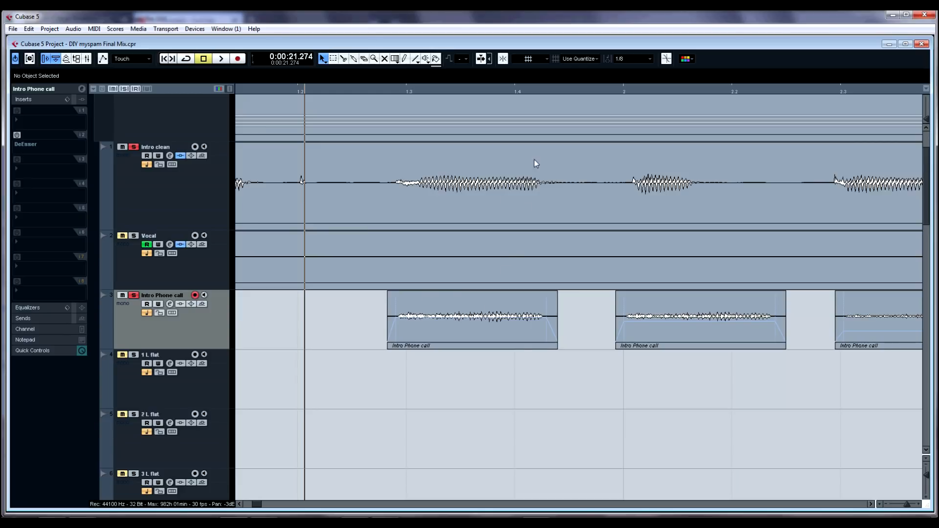
pyautogui.press('g')
pyautogui.press('g')
pyautogui.press('g')
pyautogui.press('g')
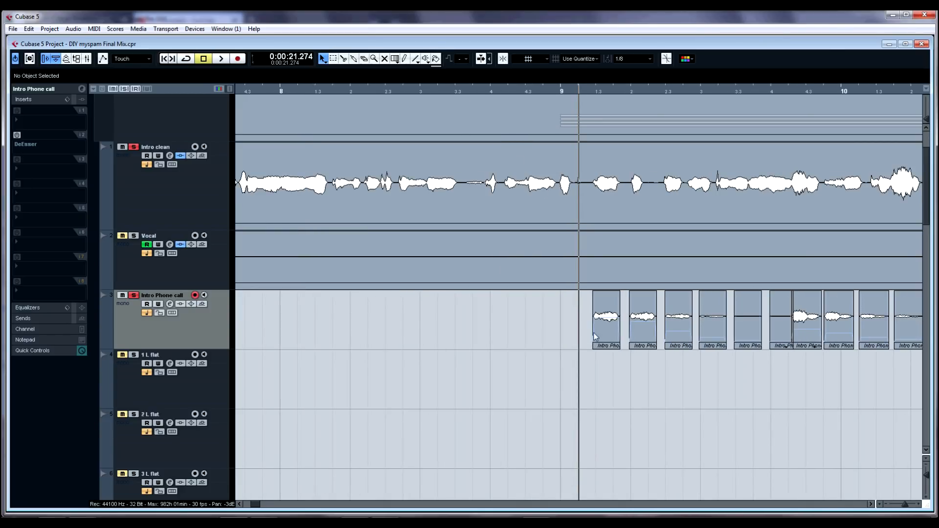
pyautogui.rightClick(600, 322)
pyautogui.click(601, 335)
pyautogui.hscroll(4, 597, 337)
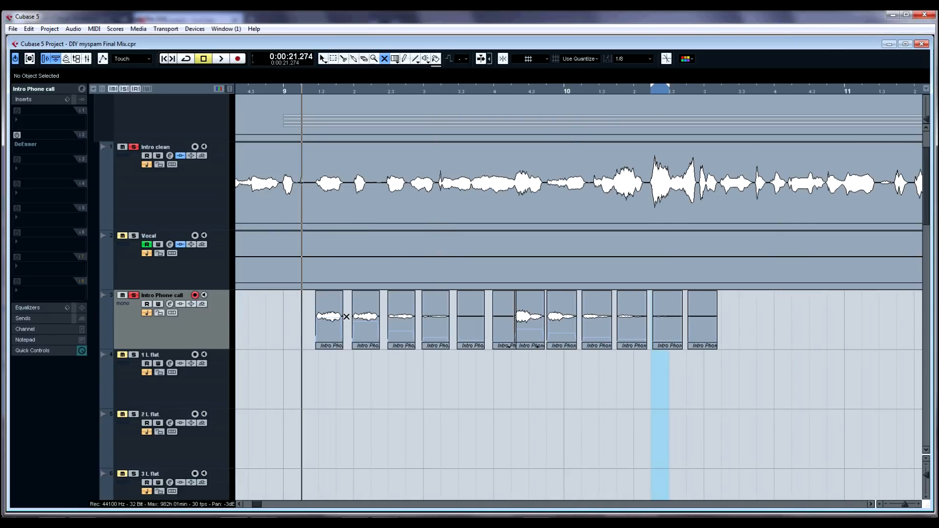
pyautogui.click(329, 333)
pyautogui.click(529, 308)
pyautogui.press('1')
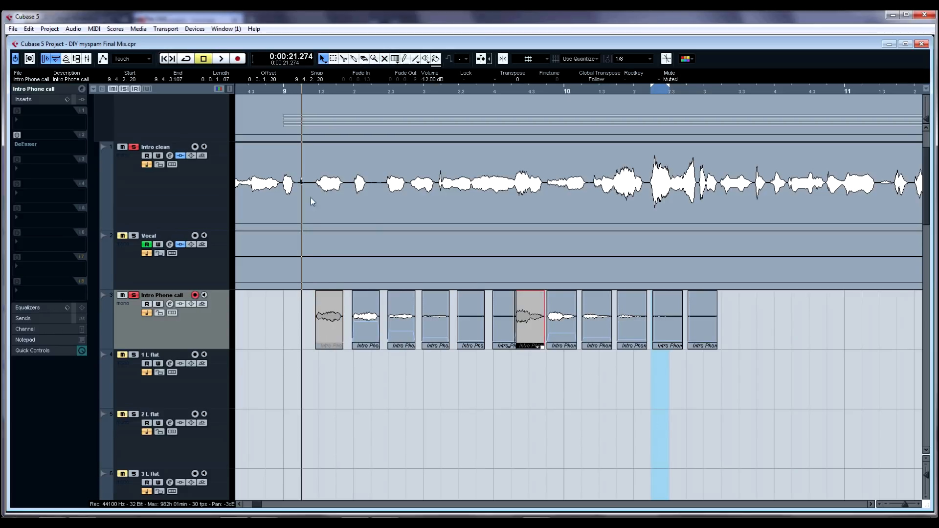
pyautogui.click(289, 300)
pyautogui.press('space')
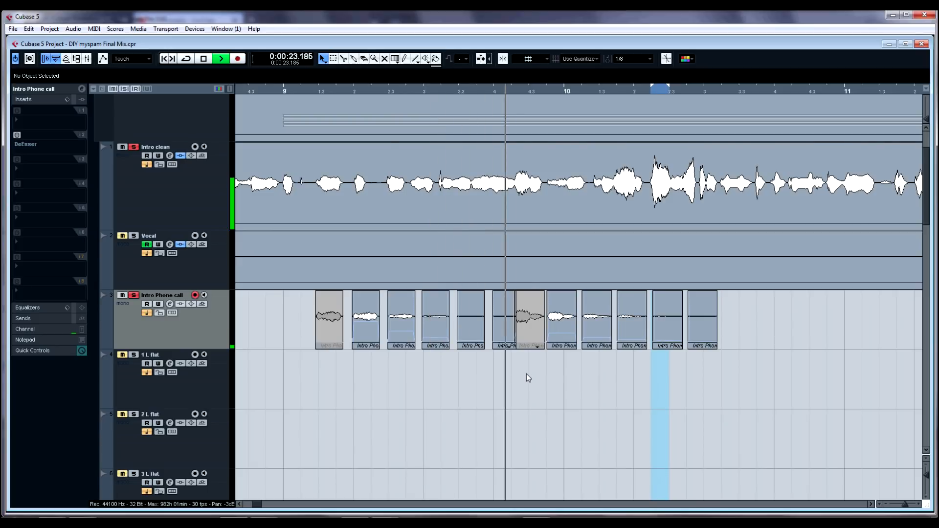
pyautogui.press('space')
# Step: Unmute the two phone call clips and play the passage again
pyautogui.press('7')
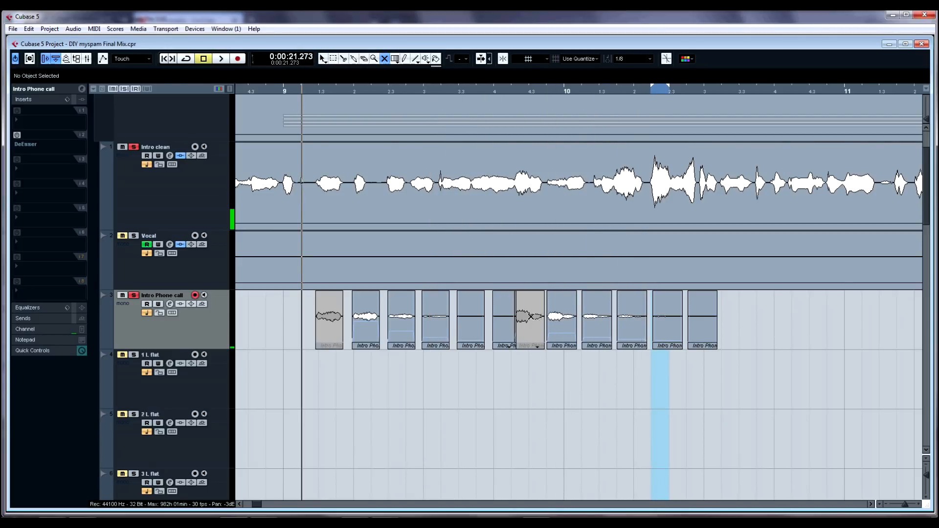
pyautogui.click(535, 314)
pyautogui.click(337, 313)
pyautogui.press('space')
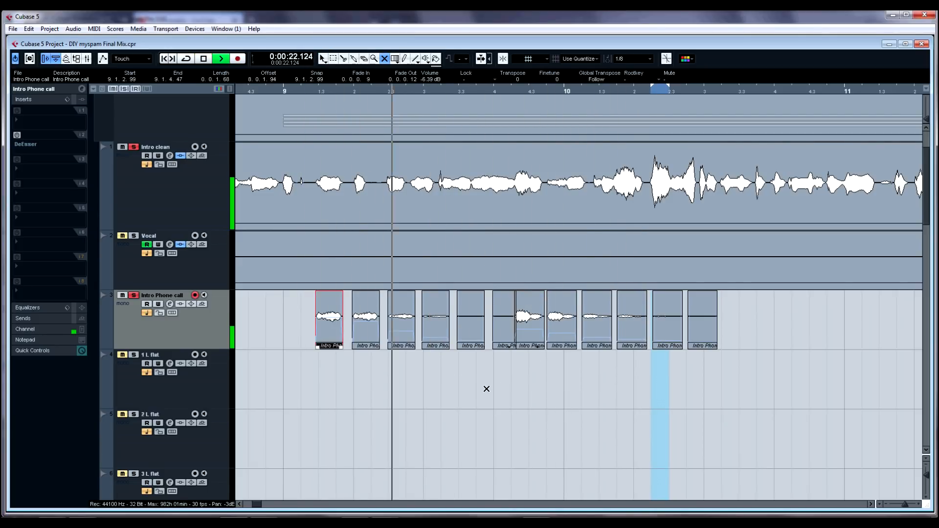
pyautogui.press('space')
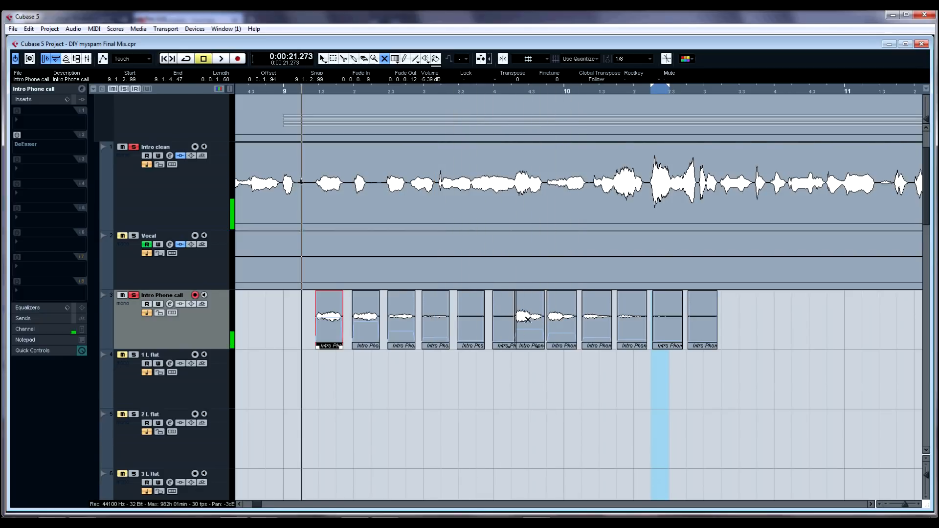
# Step: Mute the first and seventh Intro Phone call clips again
pyautogui.click(530, 315)
pyautogui.click(329, 315)
pyautogui.press('1')
pyautogui.scroll(-2, 471, 317)
pyautogui.scroll(1, 538, 289)
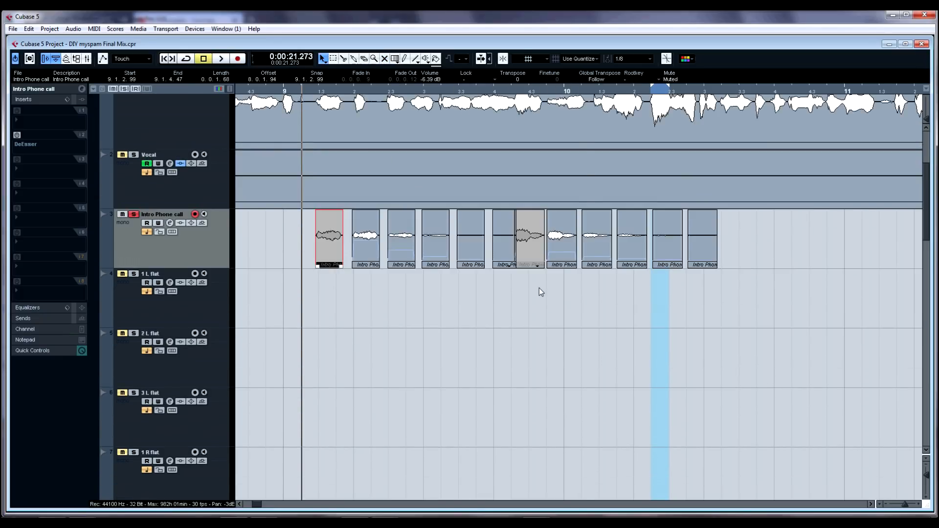
# Step: Zoom out and play the Vocal track's verse from around bar 15
pyautogui.press('g')
pyautogui.press('g')
pyautogui.press('g')
pyautogui.press('g')
pyautogui.scroll(1, 632, 281)
pyautogui.click(688, 313)
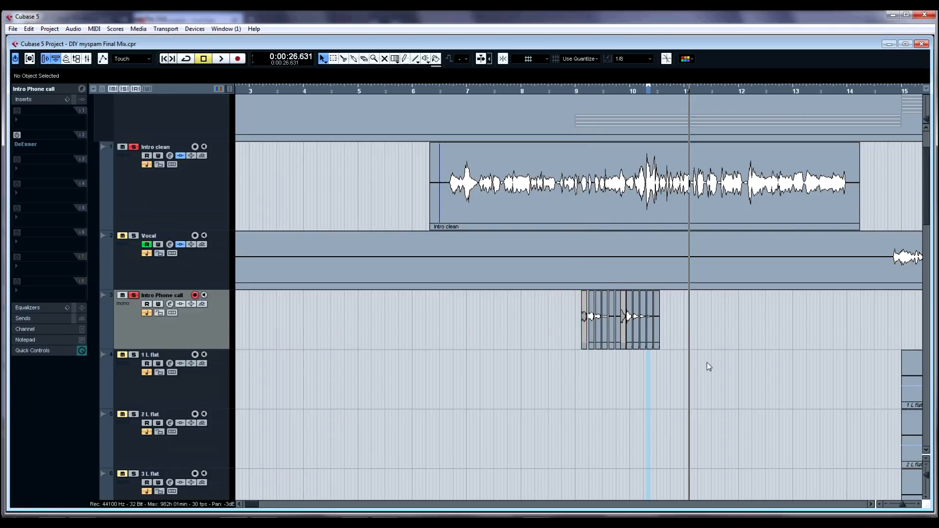
pyautogui.press('g')
pyautogui.hscroll(5, 572, 342)
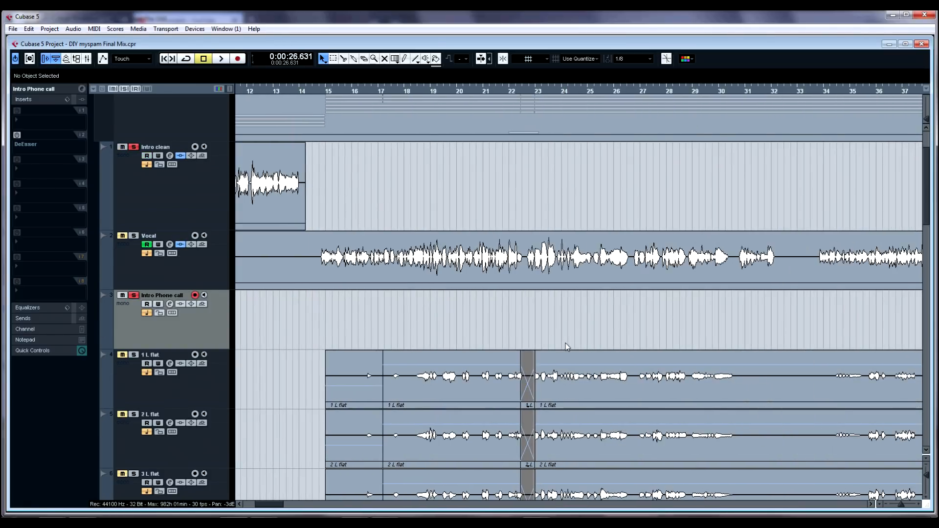
pyautogui.scroll(-2, 372, 312)
pyautogui.scroll(-2, 289, 251)
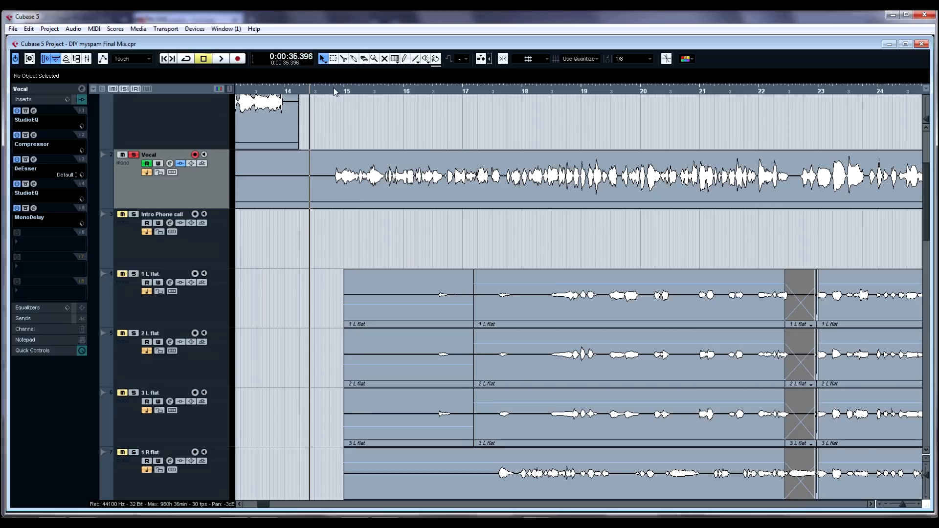
pyautogui.moveTo(333, 90); pyautogui.dragTo(333, 96)
pyautogui.press('space')
pyautogui.press('space')
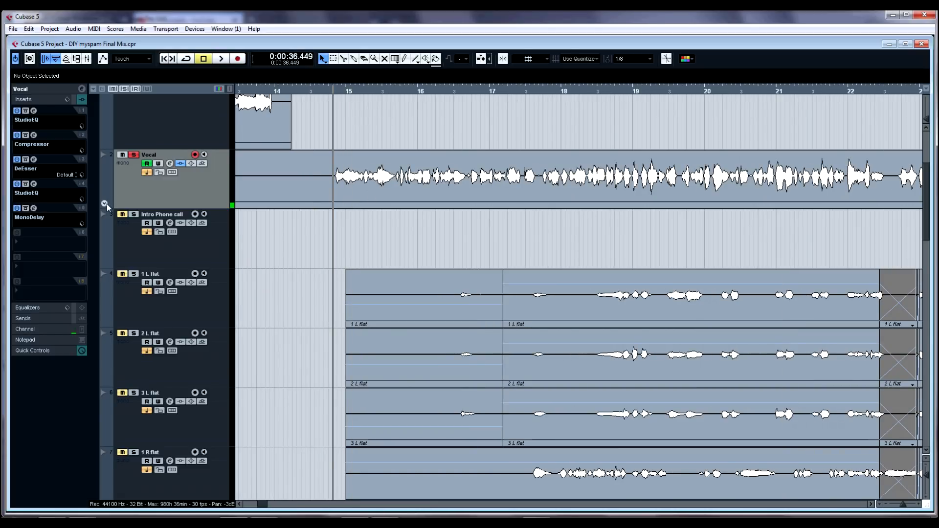
# Step: Show the Vocal track's volume automation lane and zoom out to view it across the song
pyautogui.click(104, 204)
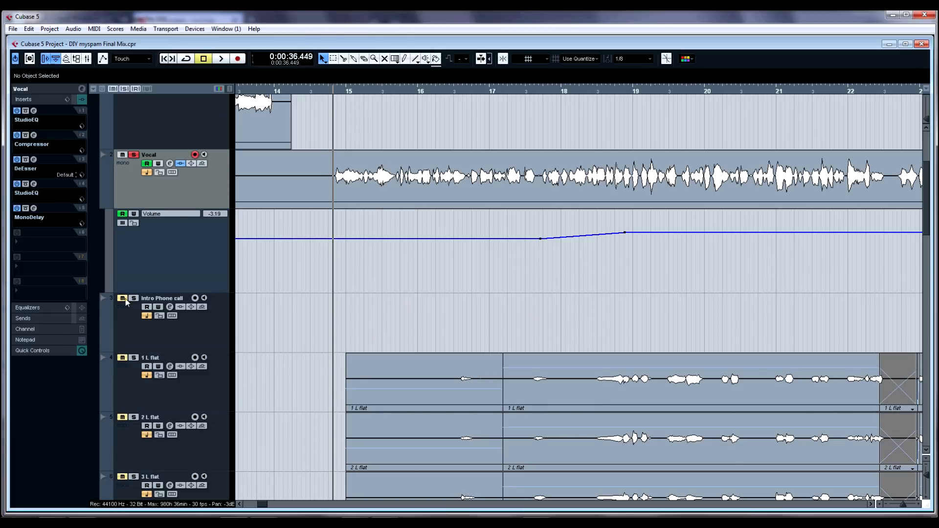
pyautogui.scroll(-3, 521, 259)
pyautogui.scroll(-5, 567, 195)
pyautogui.scroll(2, 576, 210)
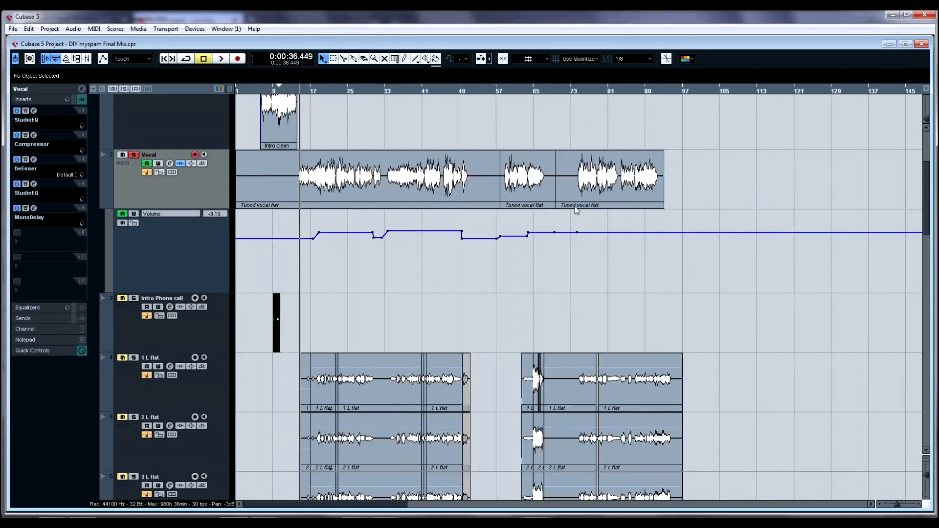
# Step: Hide the Vocal track's volume automation lane and zoom back in on the start of the song
pyautogui.scroll(-1, 575, 210)
pyautogui.scroll(2, 330, 218)
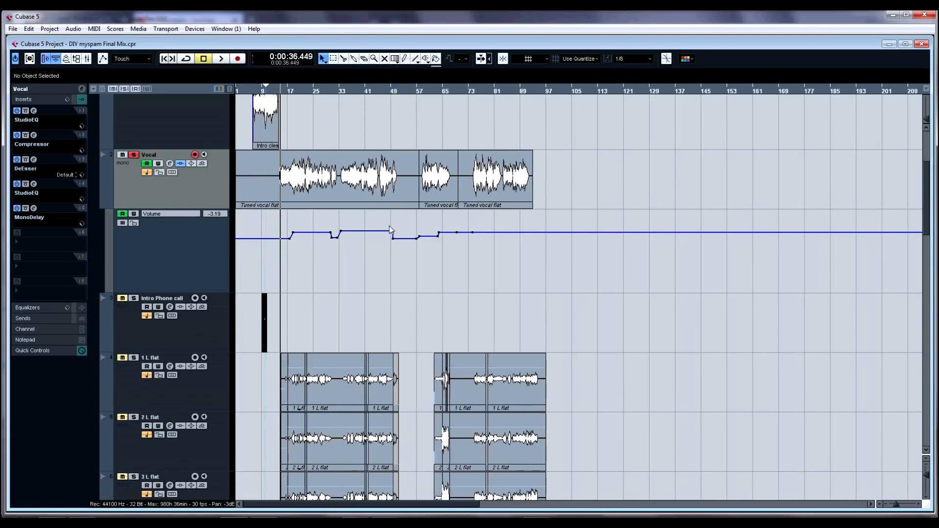
pyautogui.scroll(-3, 426, 239)
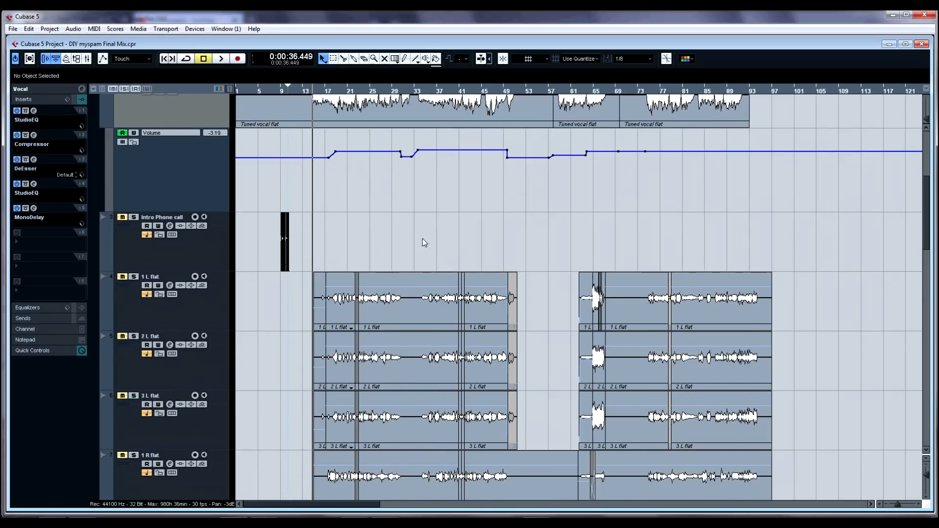
pyautogui.scroll(2, 422, 239)
pyautogui.click(104, 203)
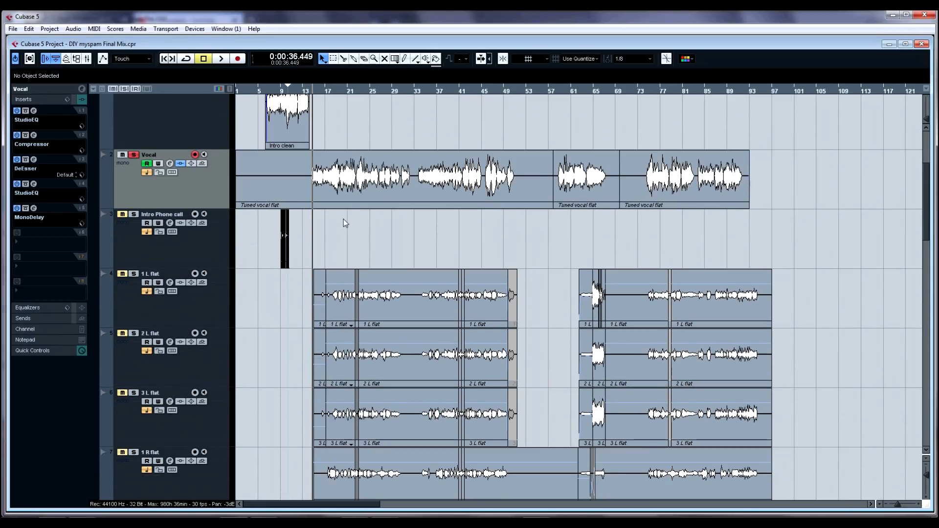
pyautogui.scroll(2, 387, 226)
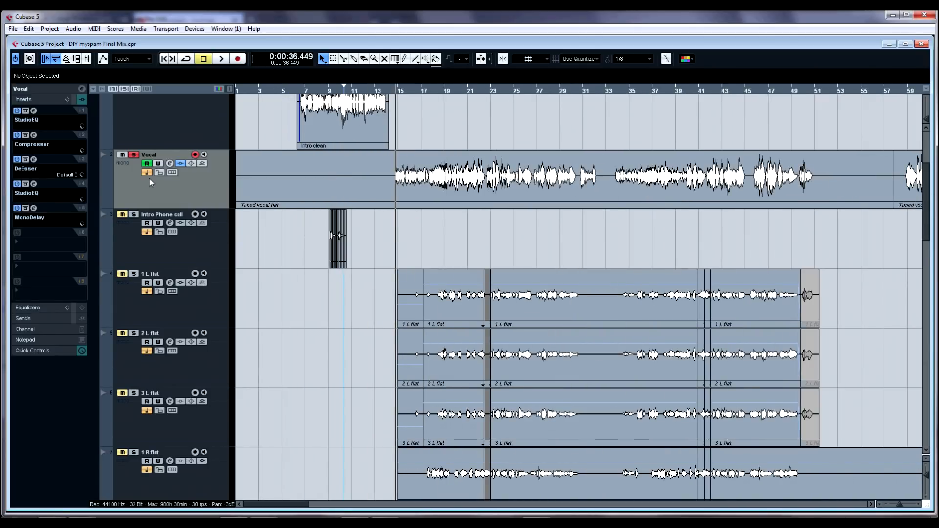
# Step: Open the Vocal channel's first StudioEQ insert to inspect its low-cut curve, then close it
pyautogui.click(34, 111)
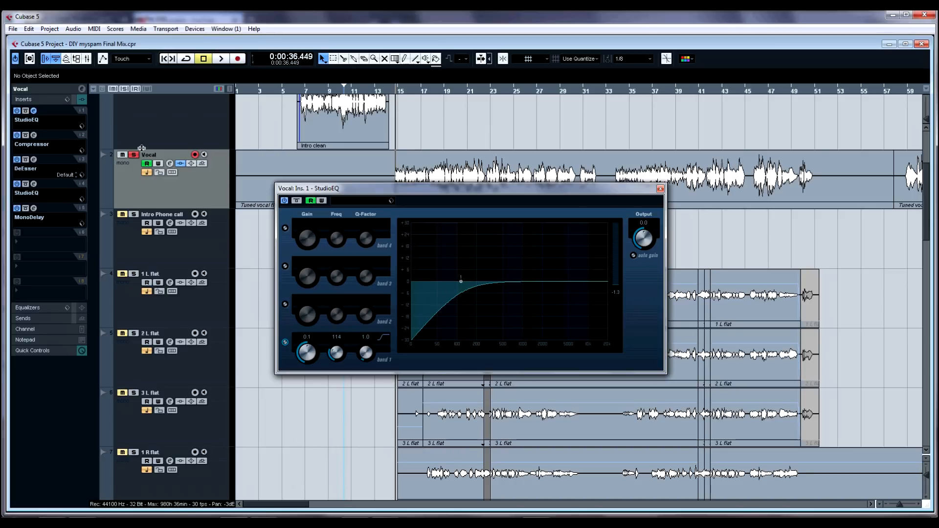
pyautogui.click(660, 189)
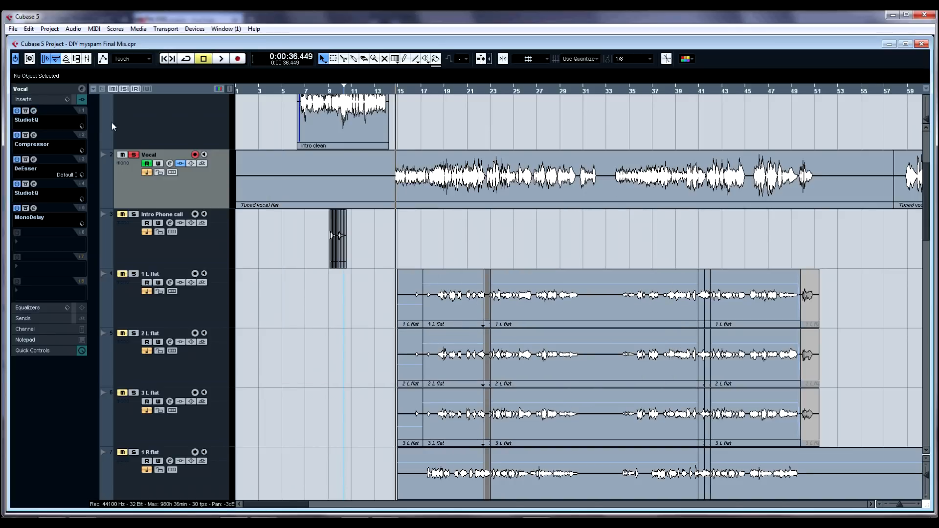
# Step: Open the Vocal's Compressor insert, play the vocal and try the Attack knob before closing the plug-in
pyautogui.click(34, 135)
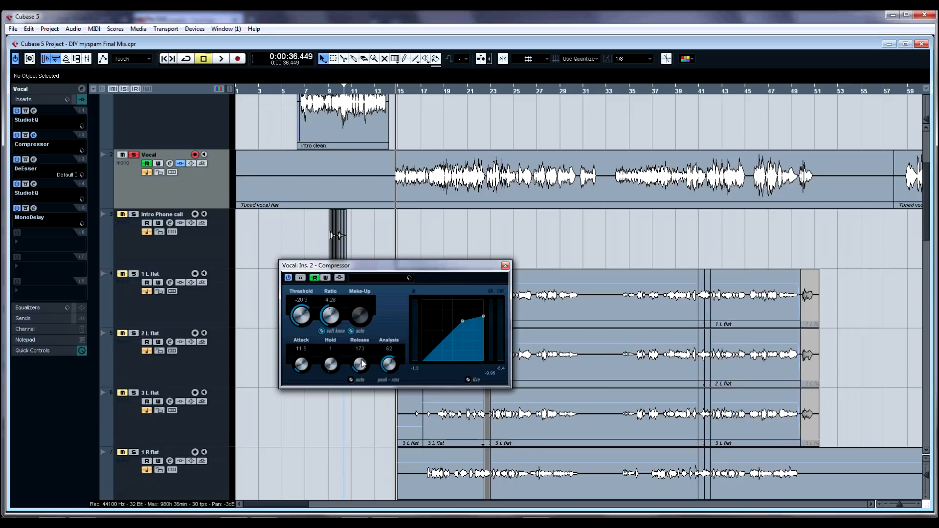
pyautogui.click(392, 239)
pyautogui.press('space')
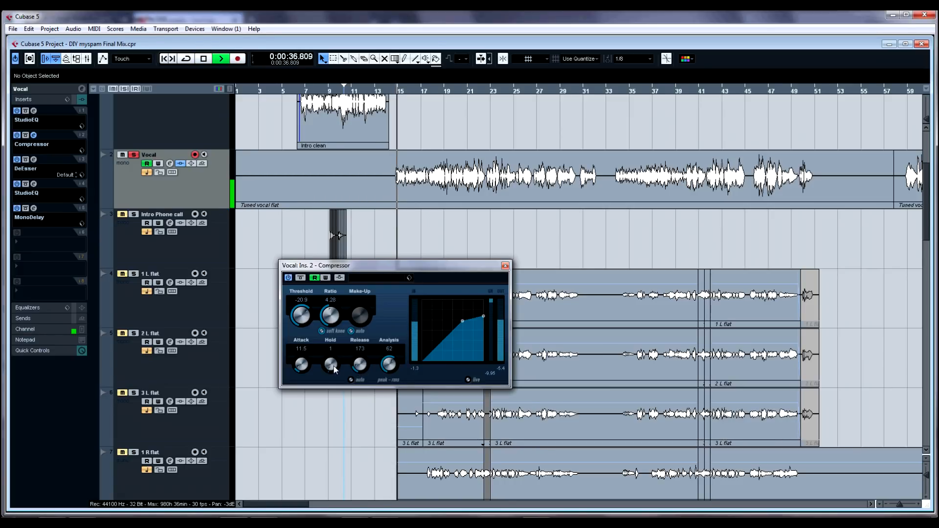
pyautogui.press('space')
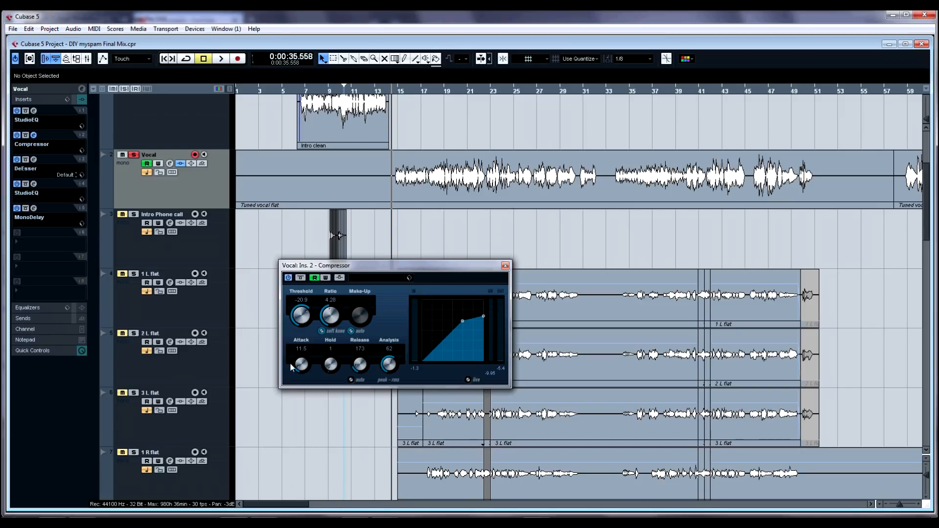
pyautogui.moveTo(301, 368); pyautogui.dragTo(313, 421)
pyautogui.moveTo(303, 368); pyautogui.dragTo(303, 361)
pyautogui.click(505, 266)
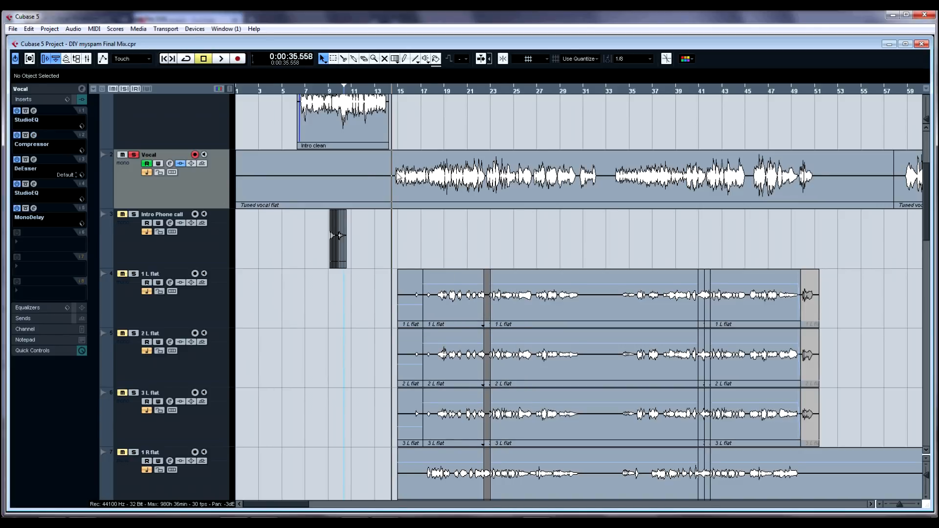
# Step: Open and close the Vocal's DeEsser, second StudioEQ and MonoDelay inserts in turn to review their settings
pyautogui.click(34, 160)
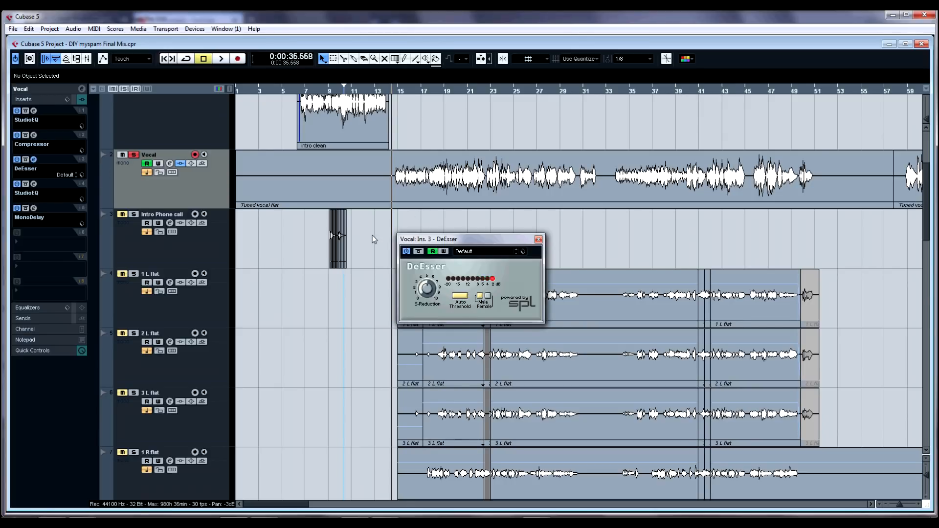
pyautogui.click(33, 160)
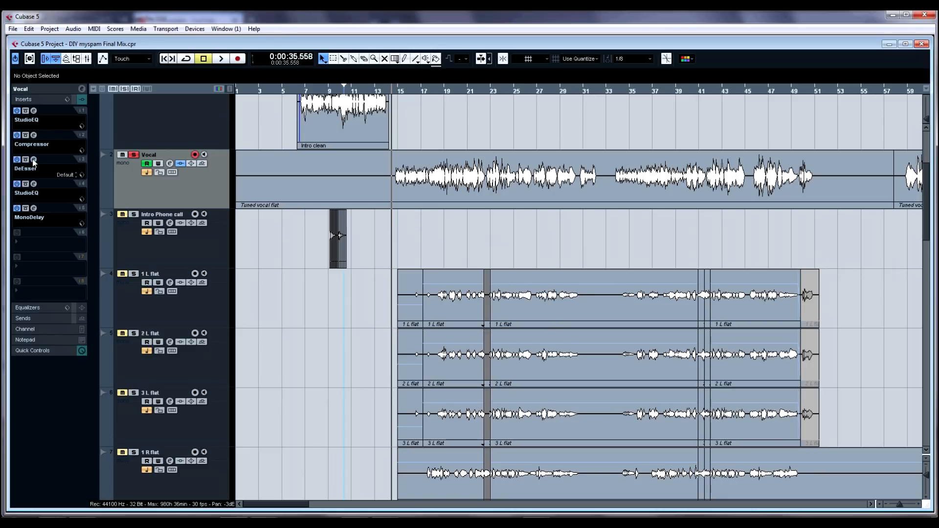
pyautogui.click(34, 185)
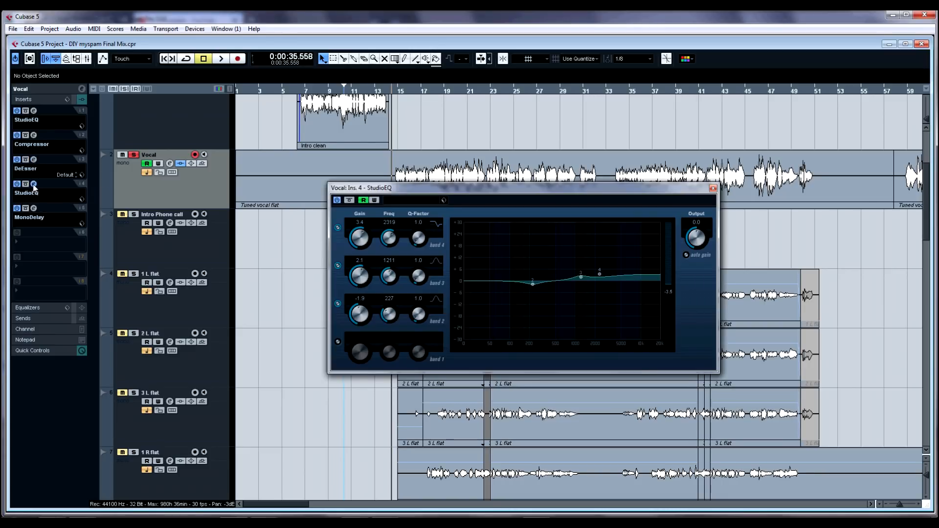
pyautogui.click(34, 185)
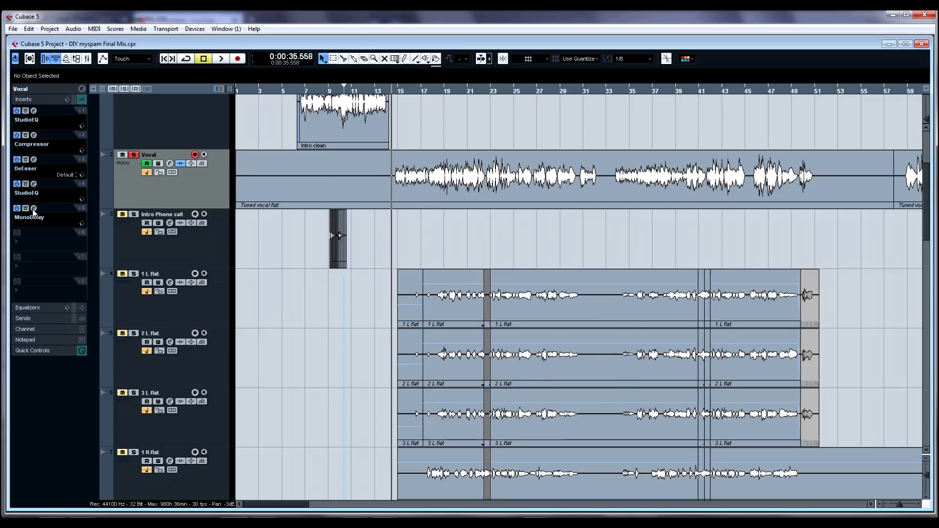
pyautogui.click(34, 209)
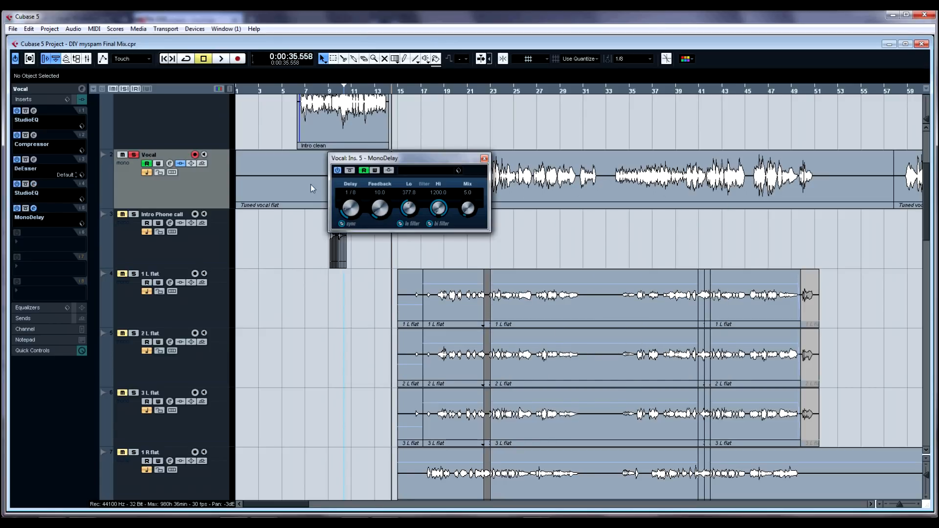
pyautogui.click(34, 209)
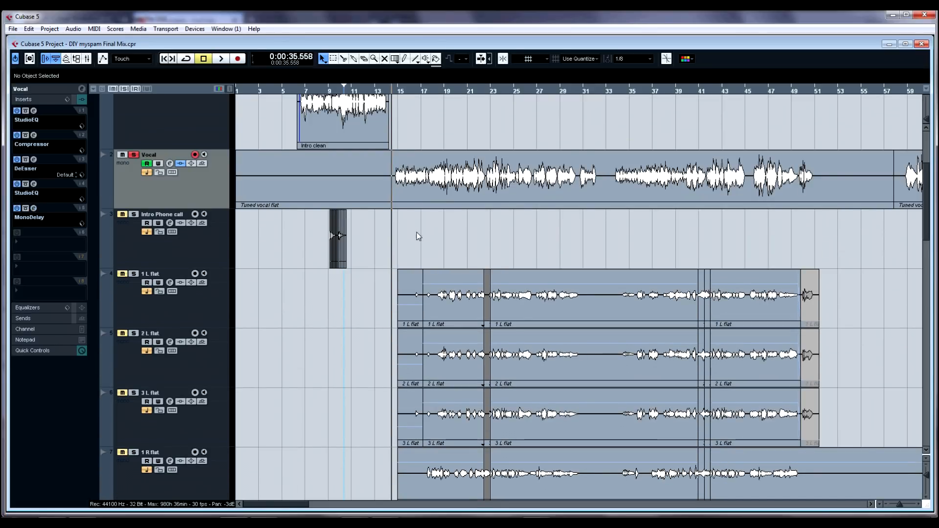
# Step: Open the Mixer, scroll back to the first channels to review their inserts, and close it
pyautogui.press('F3')
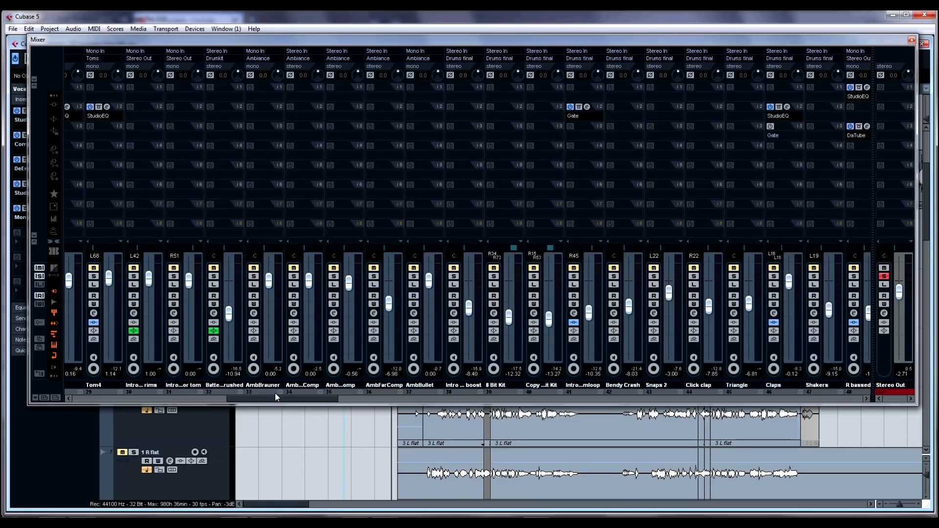
pyautogui.moveTo(277, 401); pyautogui.dragTo(125, 400)
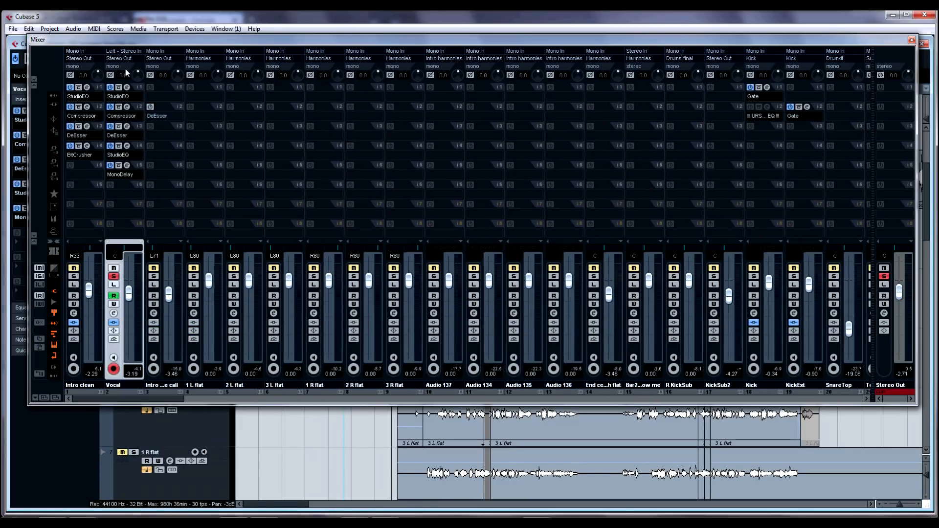
pyautogui.click(911, 40)
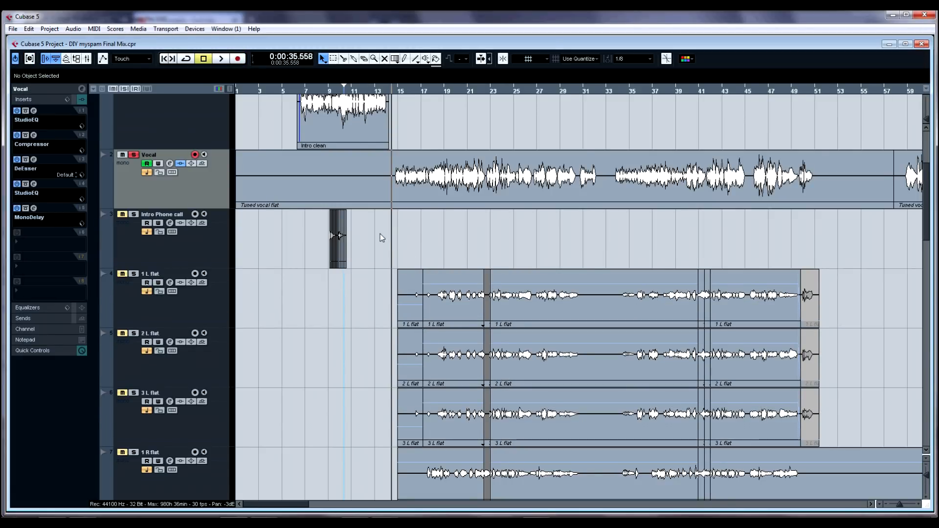
# Step: Move the solo from the Vocal track to the Vocals folder track and start playback
pyautogui.click(134, 155)
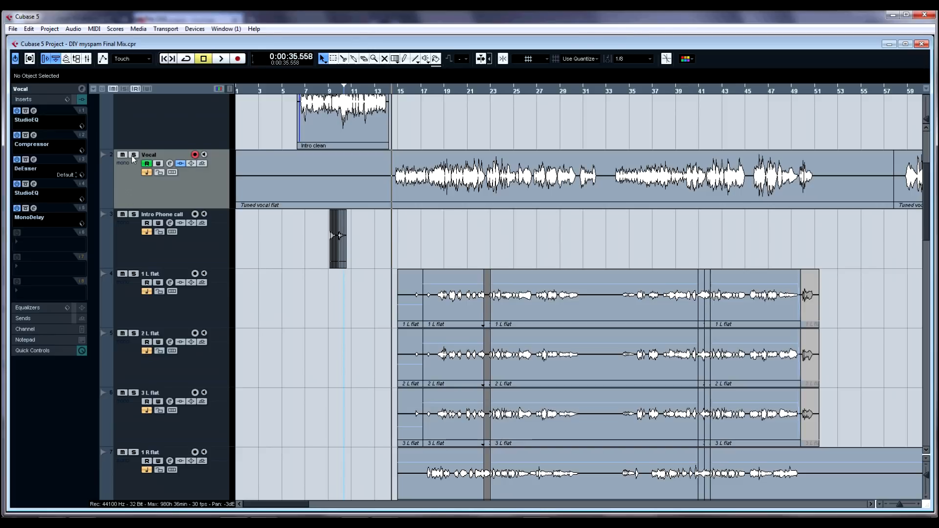
pyautogui.scroll(3, 124, 216)
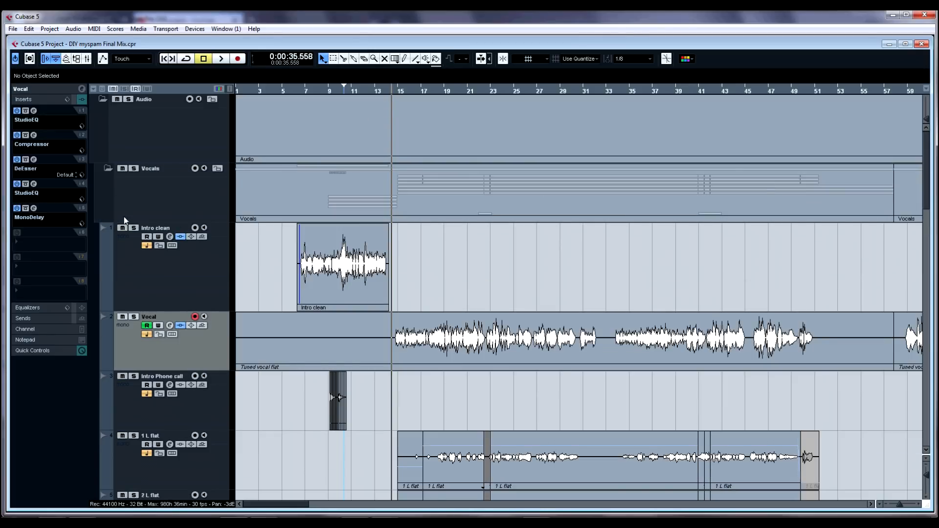
pyautogui.click(133, 169)
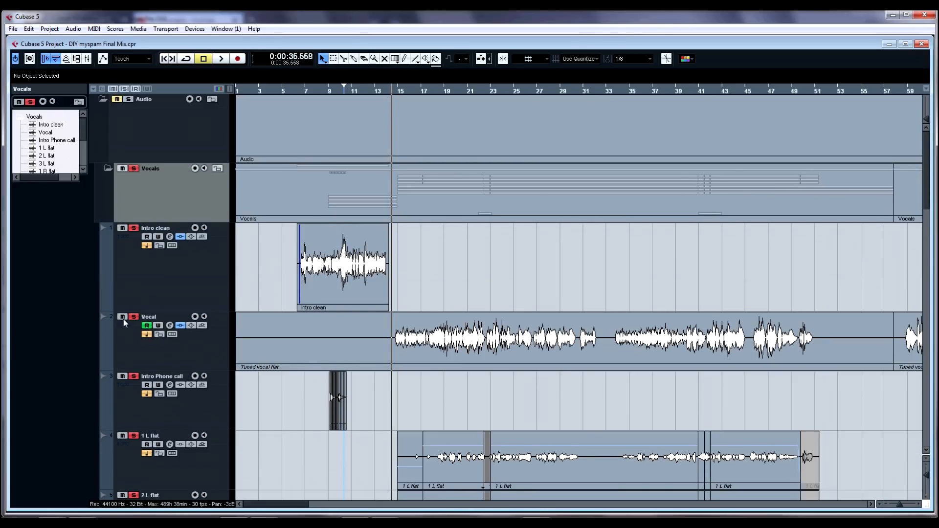
pyautogui.press('space')
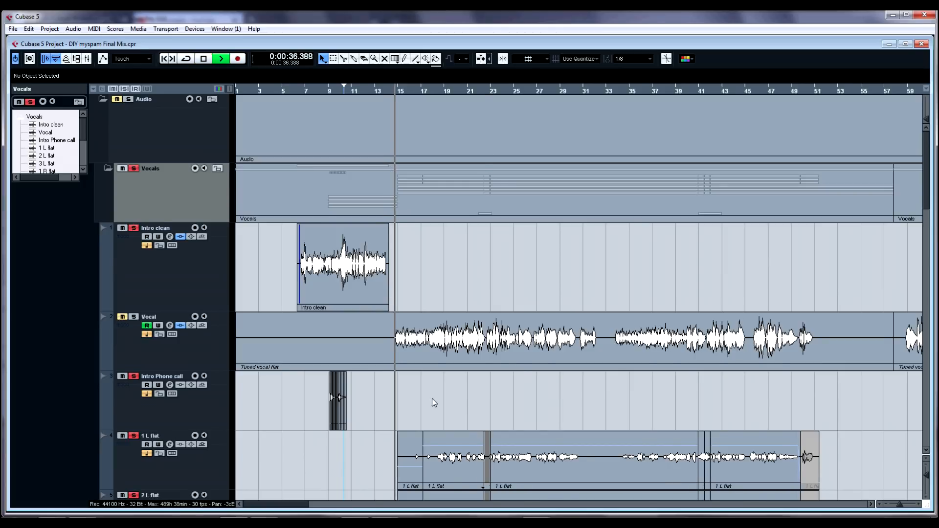
# Step: Zoom in on the Intro Phone call and harmony tracks while listening, then stop playback
pyautogui.scroll(-5, 432, 398)
pyautogui.scroll(2, 435, 401)
pyautogui.press('h')
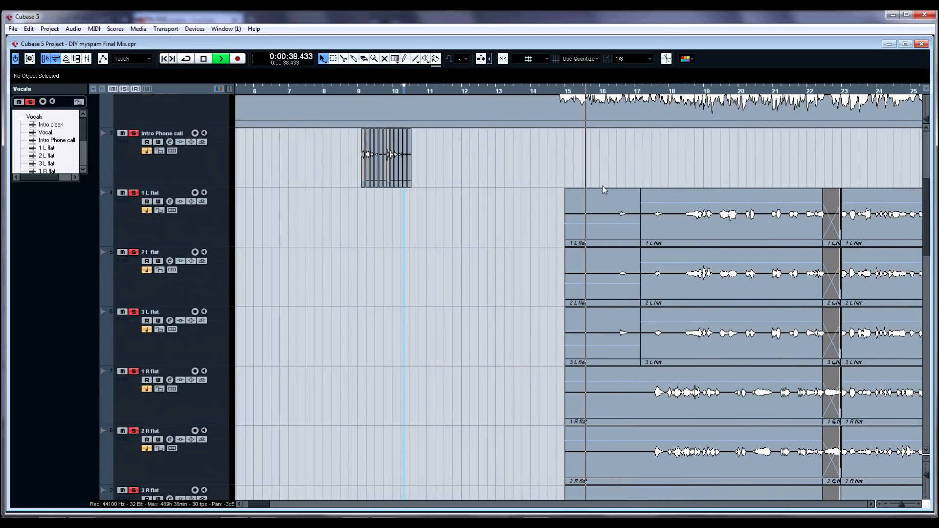
pyautogui.scroll(-2, 697, 340)
pyautogui.scroll(2, 697, 340)
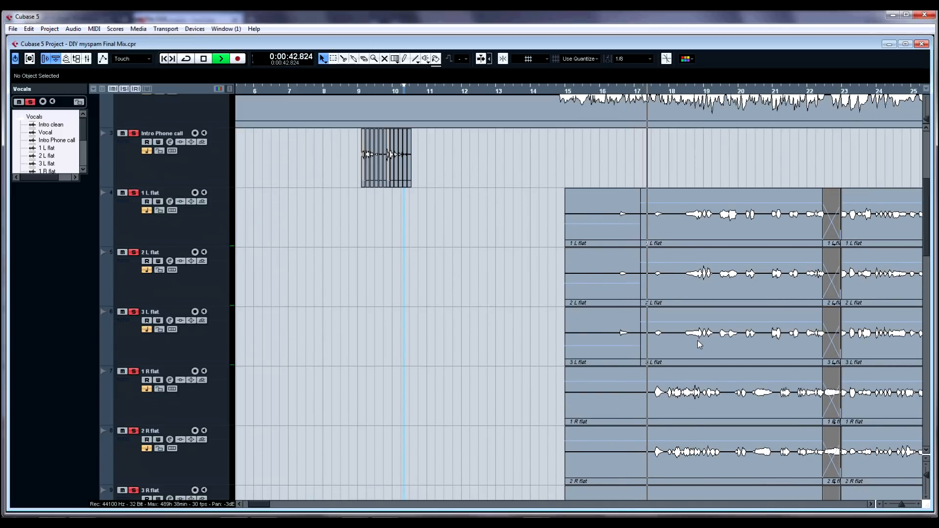
pyautogui.press('space')
# Step: Zoom out, place the cursor at bar 17 and play the harmony tracks briefly
pyautogui.press('g')
pyautogui.press('g')
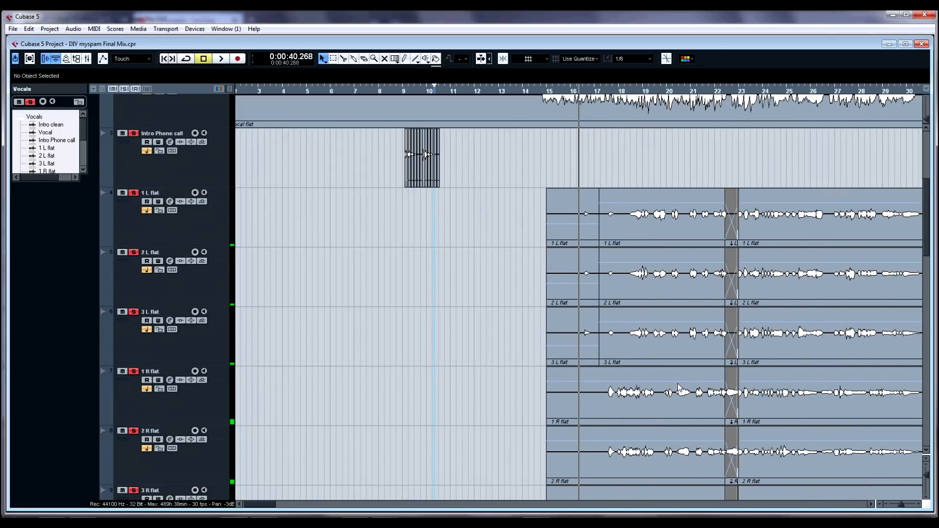
pyautogui.hscroll(6, 702, 371)
pyautogui.scroll(-5, 548, 347)
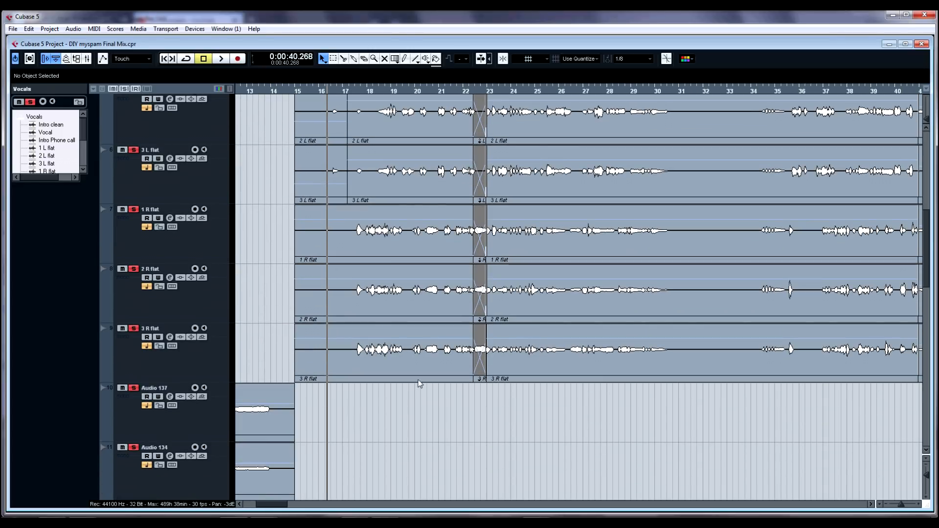
pyautogui.click(348, 410)
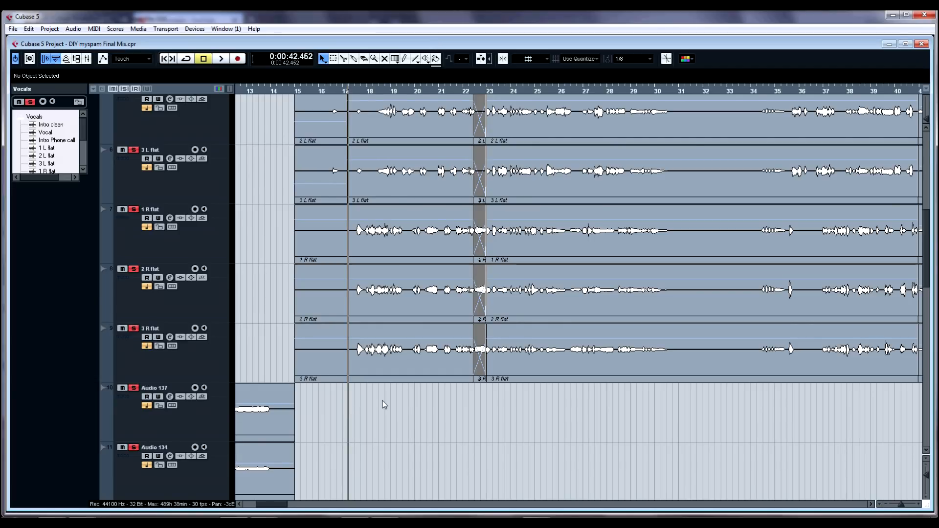
pyautogui.press('space')
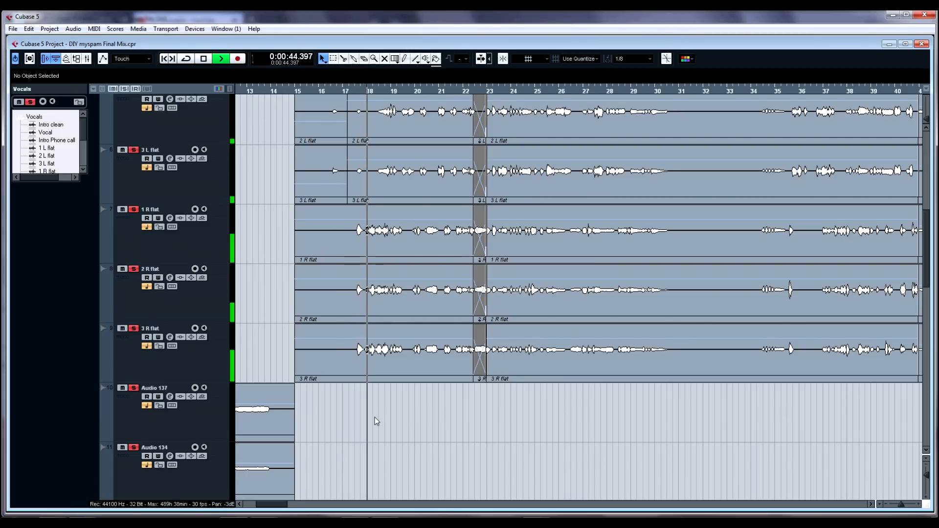
pyautogui.press('space')
# Step: Scroll through the harmony tracks and play them again from bar 17
pyautogui.scroll(5, 374, 418)
pyautogui.scroll(-4, 415, 380)
pyautogui.scroll(-1, 422, 366)
pyautogui.scroll(1, 422, 365)
pyautogui.scroll(-2, 422, 365)
pyautogui.scroll(1, 395, 331)
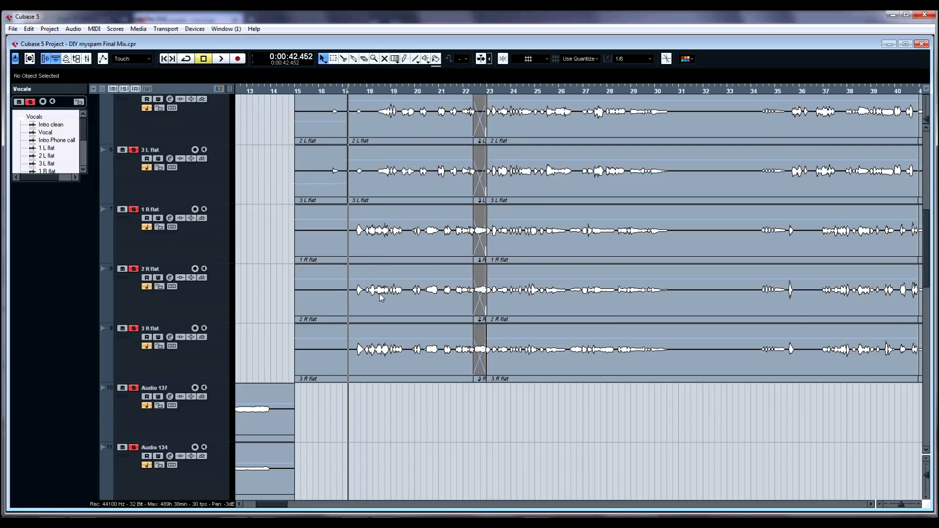
pyautogui.scroll(1, 386, 293)
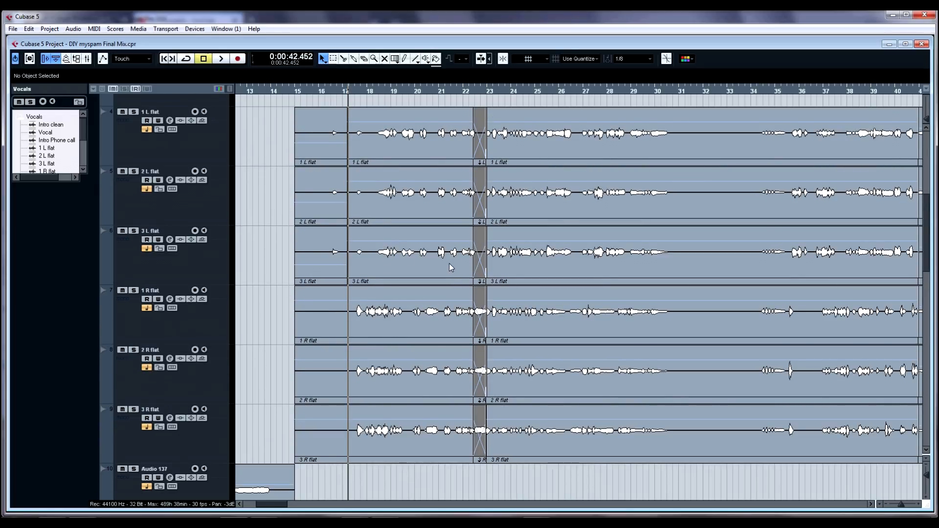
pyautogui.press('space')
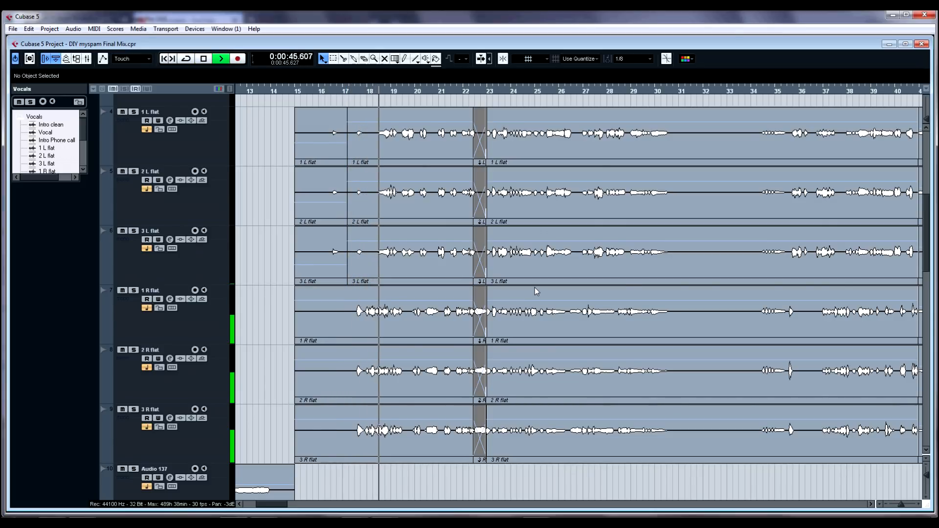
pyautogui.press('space')
pyautogui.scroll(2, 407, 283)
pyautogui.scroll(-3, 401, 282)
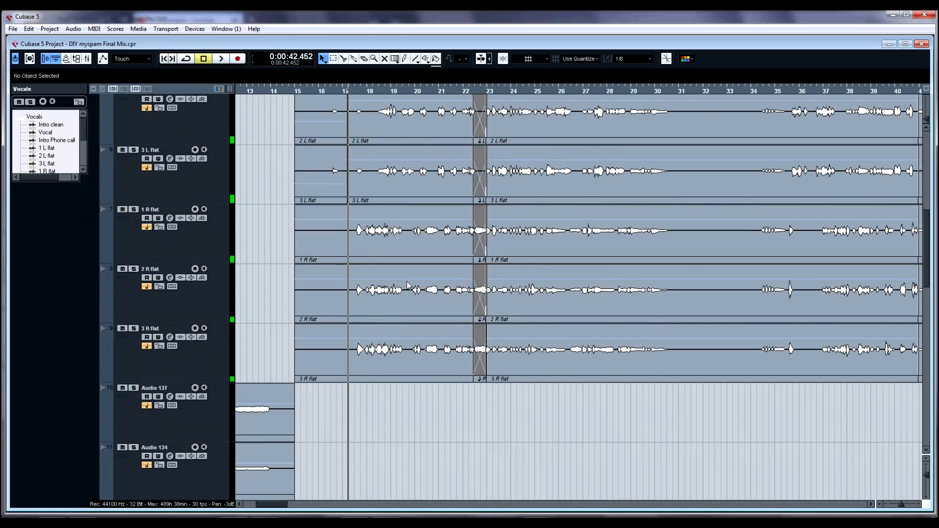
pyautogui.scroll(3, 395, 278)
pyautogui.scroll(3, 395, 278)
pyautogui.scroll(-5, 395, 278)
pyautogui.scroll(3, 327, 272)
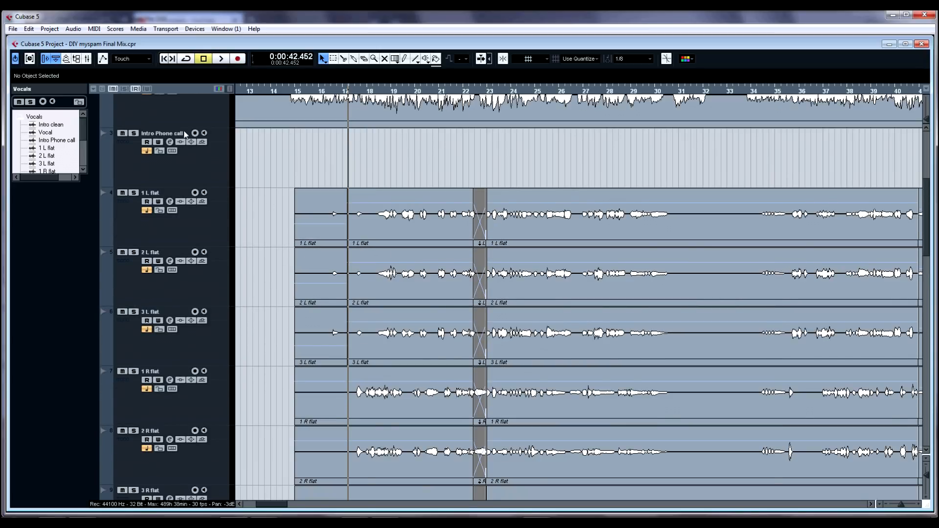
pyautogui.scroll(4, 144, 130)
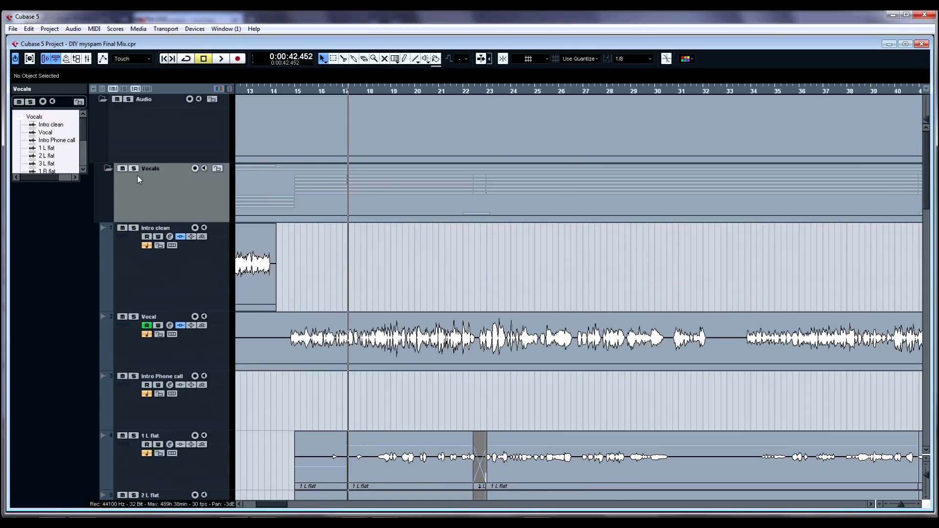
# Step: Toggle the Vocals folder's solo and play the harmony tracks from bar 17, then stop
pyautogui.click(133, 168)
pyautogui.scroll(-4, 132, 318)
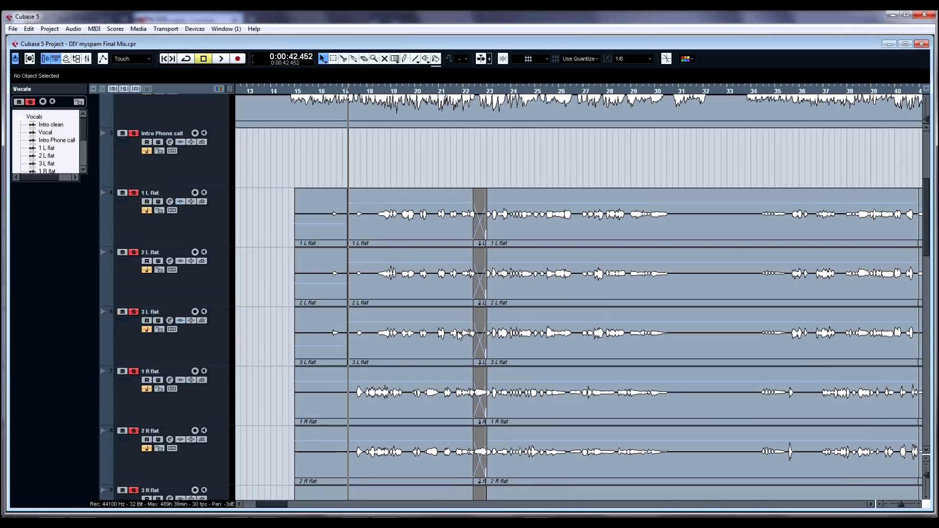
pyautogui.press('space')
pyautogui.scroll(-3, 446, 323)
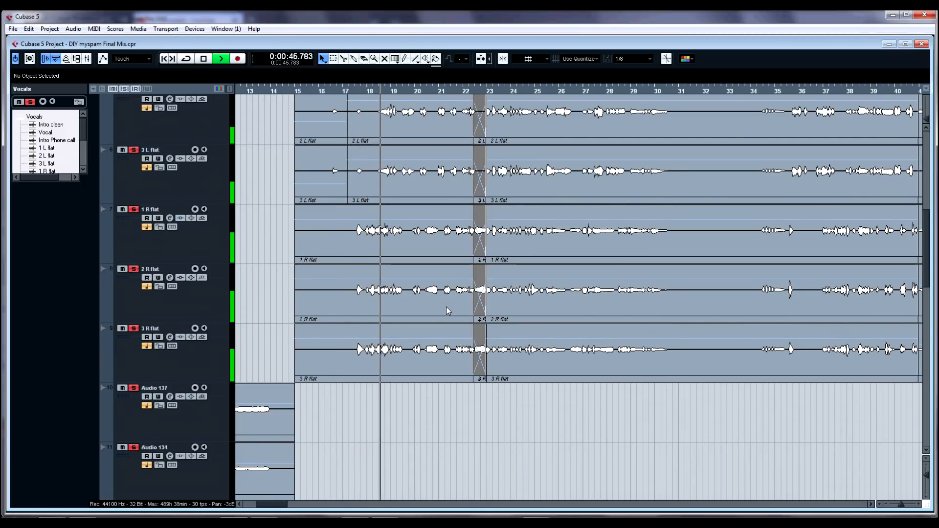
pyautogui.press('space')
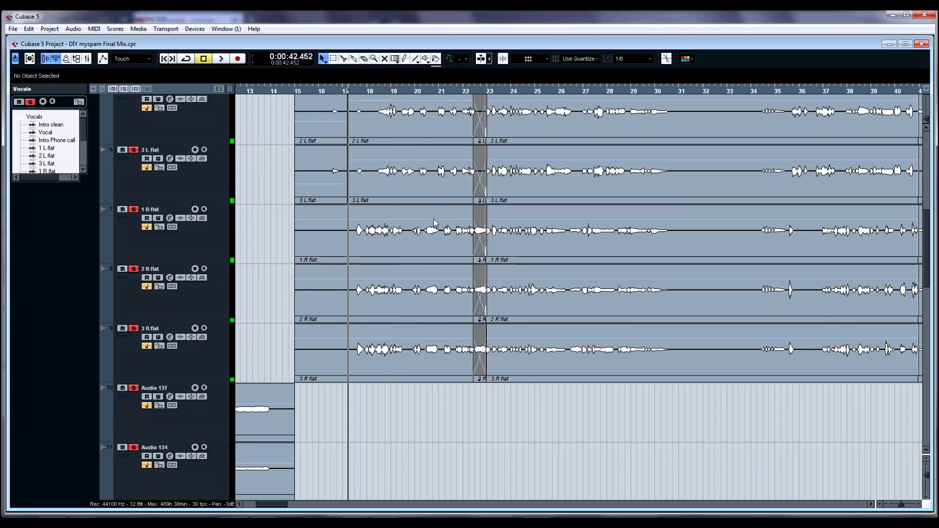
# Step: Zoom in and play the harmony tracks around bar 22 while scrolling along, then stop
pyautogui.press('h')
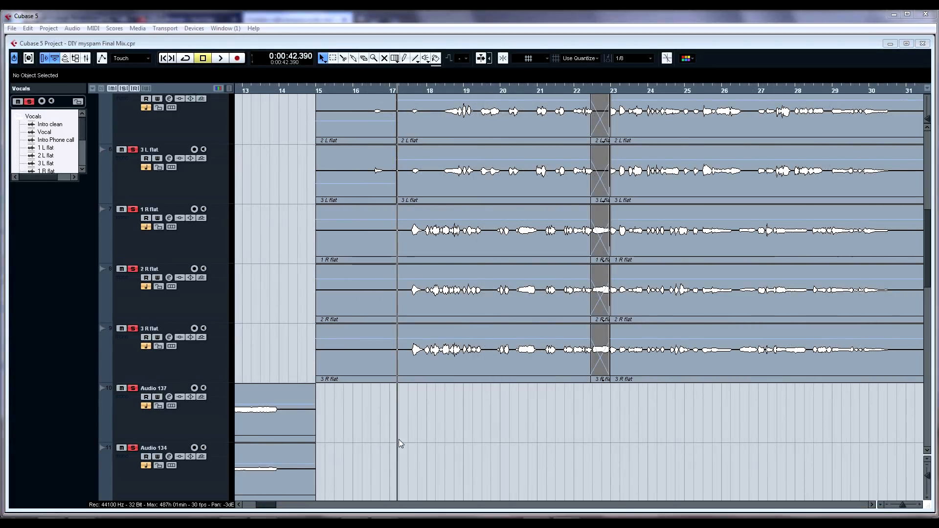
pyautogui.press('space')
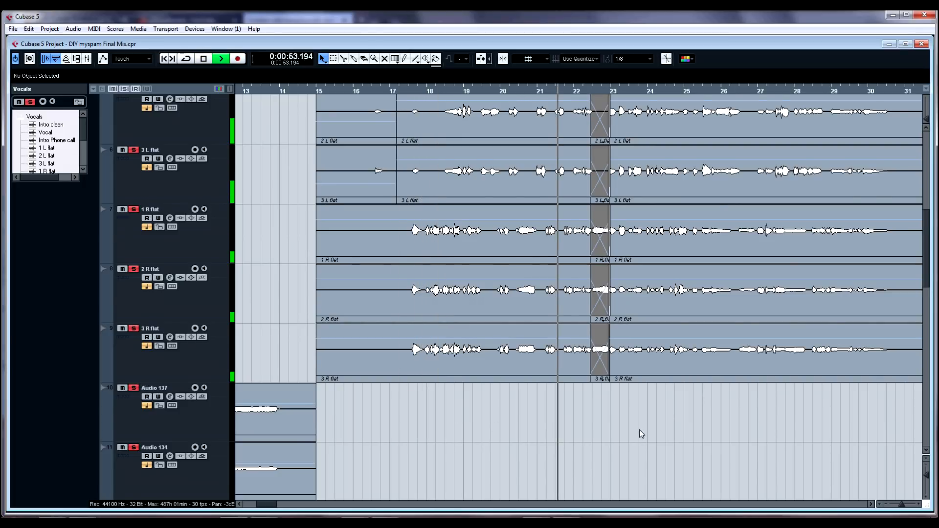
pyautogui.scroll(3, 645, 433)
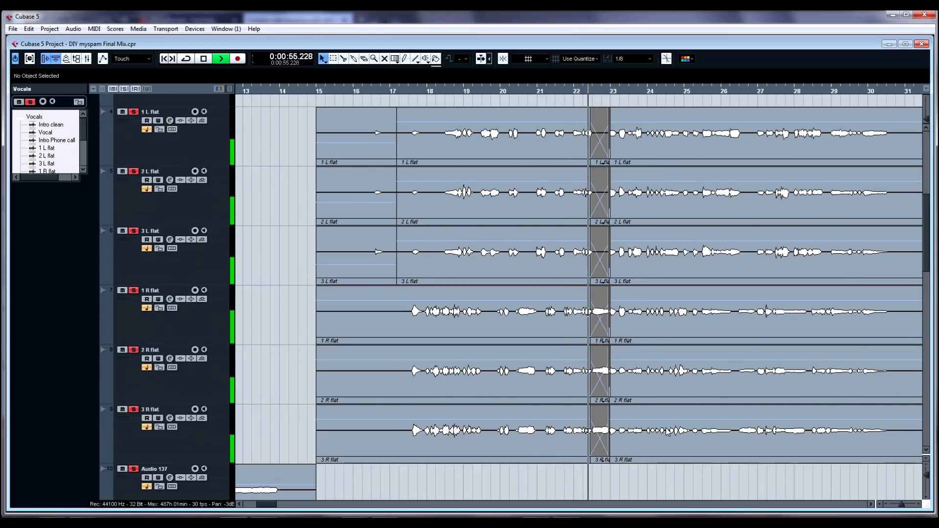
pyautogui.hscroll(3, 562, 406)
pyautogui.scroll(-5, 465, 374)
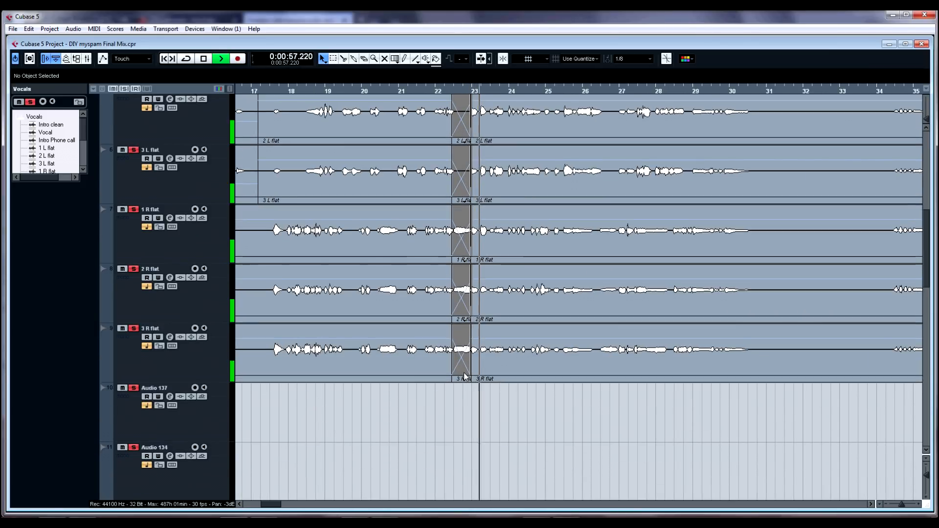
pyautogui.press('space')
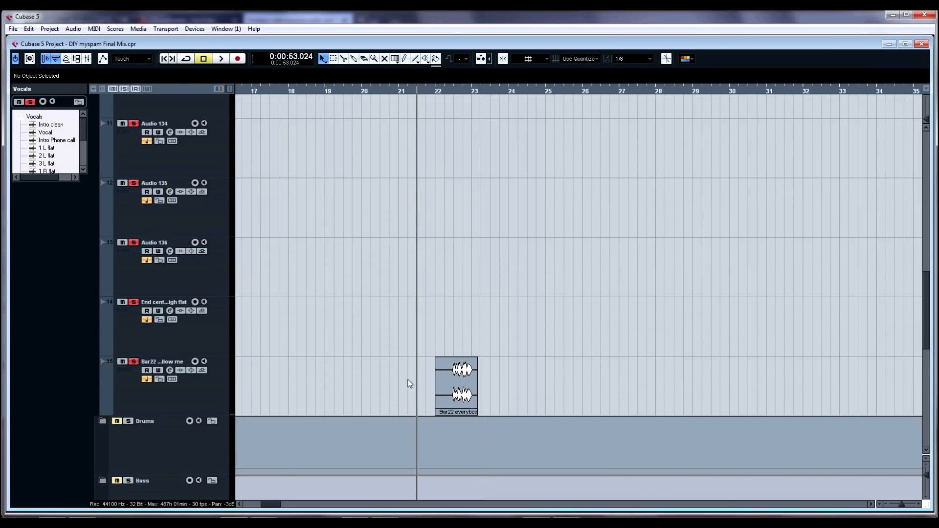
# Step: Adjust the volume of the Bar22 everybody follow me event, then deselect it
pyautogui.click(453, 364)
pyautogui.moveTo(454, 359); pyautogui.dragTo(453, 372)
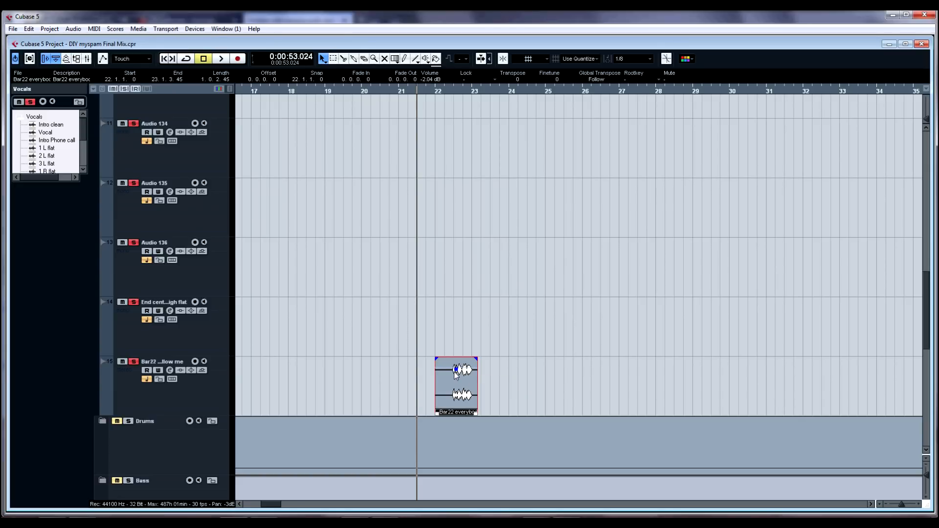
pyautogui.click(443, 339)
# Step: Zoom in on the Bar22 everybody follow me event around bar 22 and play it, then stop
pyautogui.scroll(3, 558, 377)
pyautogui.scroll(-2, 559, 380)
pyautogui.scroll(1, 558, 371)
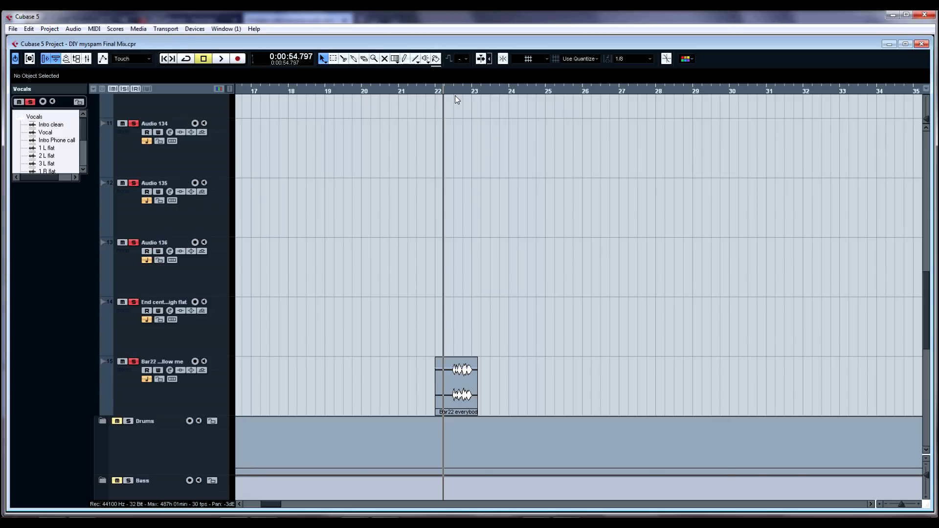
pyautogui.moveTo(459, 93); pyautogui.dragTo(419, 256)
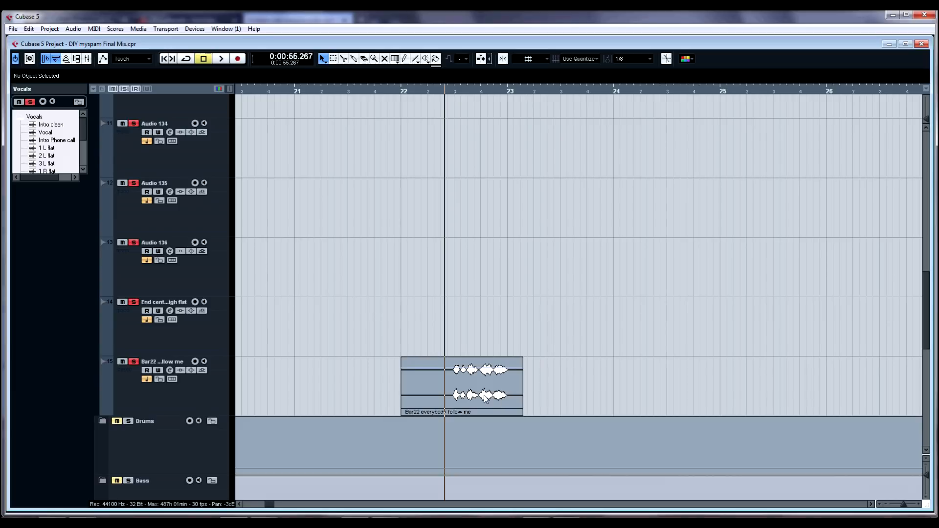
pyautogui.click(449, 345)
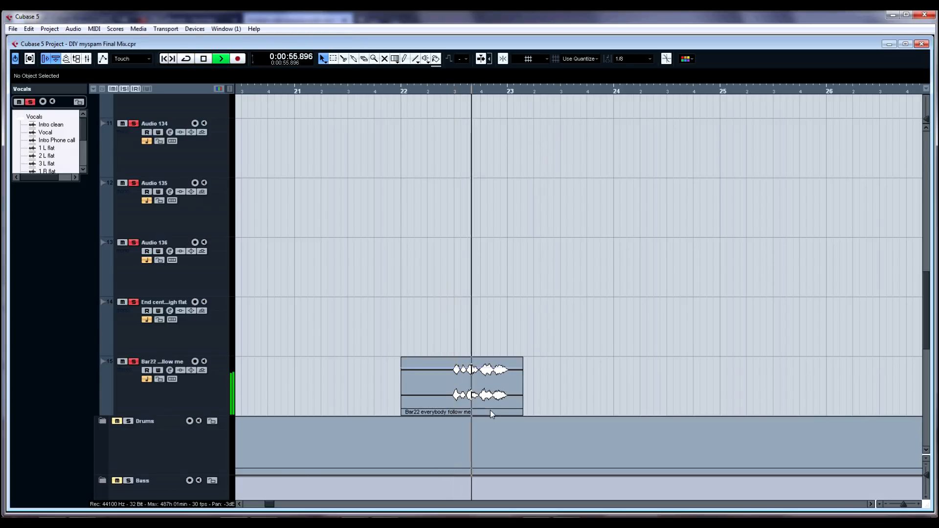
pyautogui.press('space')
# Step: Select the Bar22 everybody follow me track, play it briefly, and scroll back to the top tracks
pyautogui.click(171, 348)
pyautogui.click(318, 410)
pyautogui.press('space')
pyautogui.press('space')
pyautogui.scroll(3, 485, 397)
pyautogui.scroll(4, 485, 398)
pyautogui.scroll(2, 479, 382)
pyautogui.scroll(-2, 559, 280)
pyautogui.scroll(5, 158, 123)
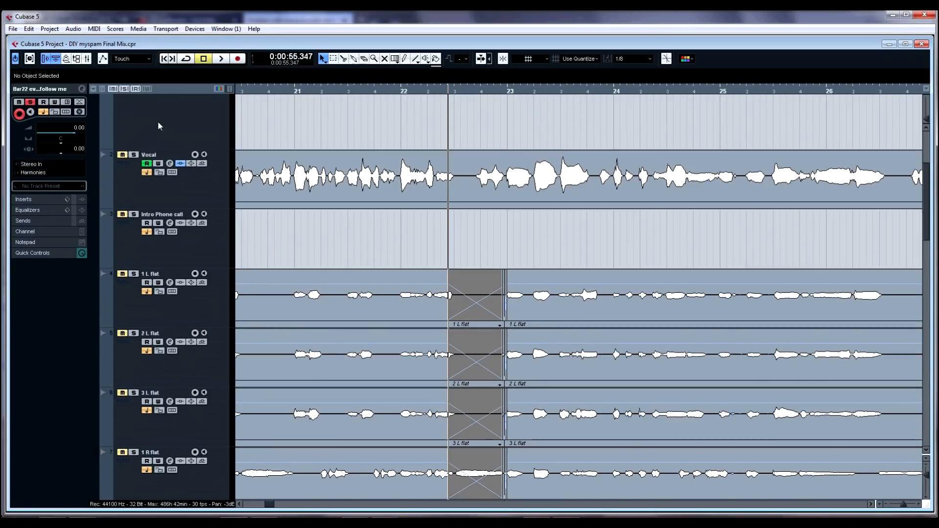
# Step: Toggle the Vocals folder's solo and play the harmony tracks from bar 22
pyautogui.click(133, 168)
pyautogui.press('space')
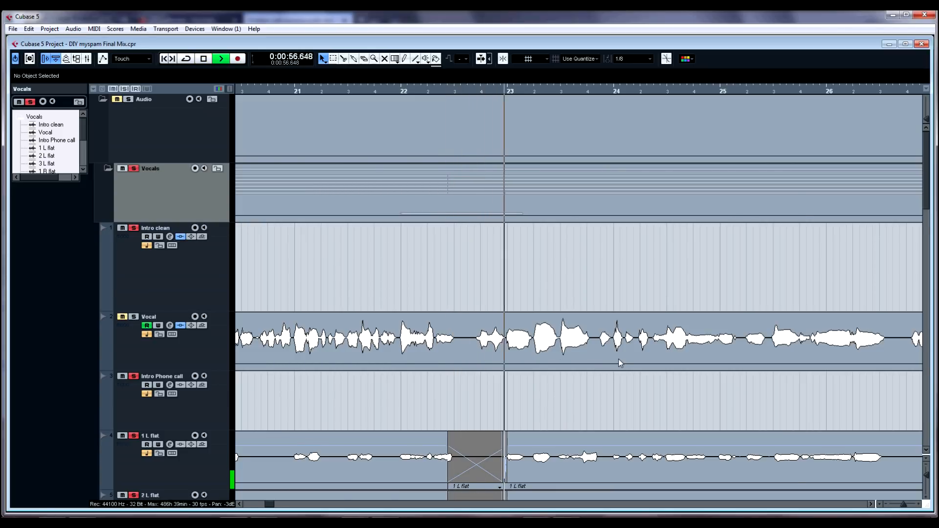
pyautogui.scroll(-5, 591, 351)
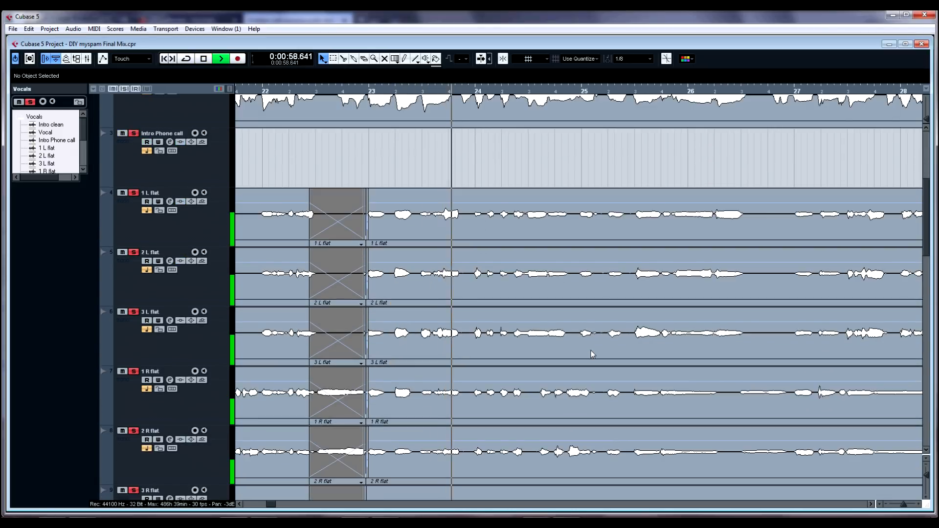
# Step: Zoom out and scroll across the harmony tracks while they play, then stop
pyautogui.press('g')
pyautogui.press('g')
pyautogui.hscroll(2, 589, 345)
pyautogui.hscroll(-1, 589, 344)
pyautogui.hscroll(2, 590, 345)
pyautogui.scroll(3, 558, 354)
pyautogui.scroll(-3, 558, 354)
pyautogui.scroll(-1, 538, 344)
pyautogui.scroll(1, 503, 334)
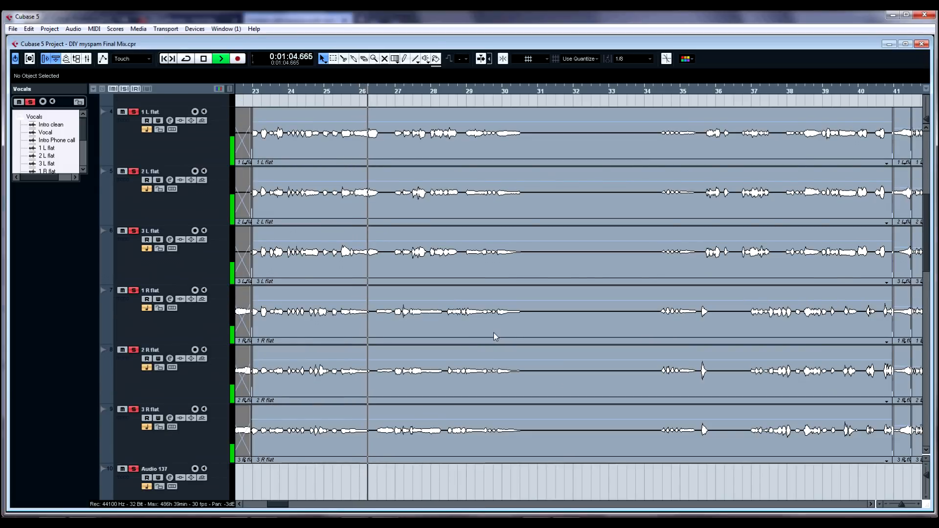
pyautogui.press('space')
# Step: Pick the Play tool and audition the harmony tracks around bar 26
pyautogui.rightClick(376, 326)
pyautogui.click(413, 330)
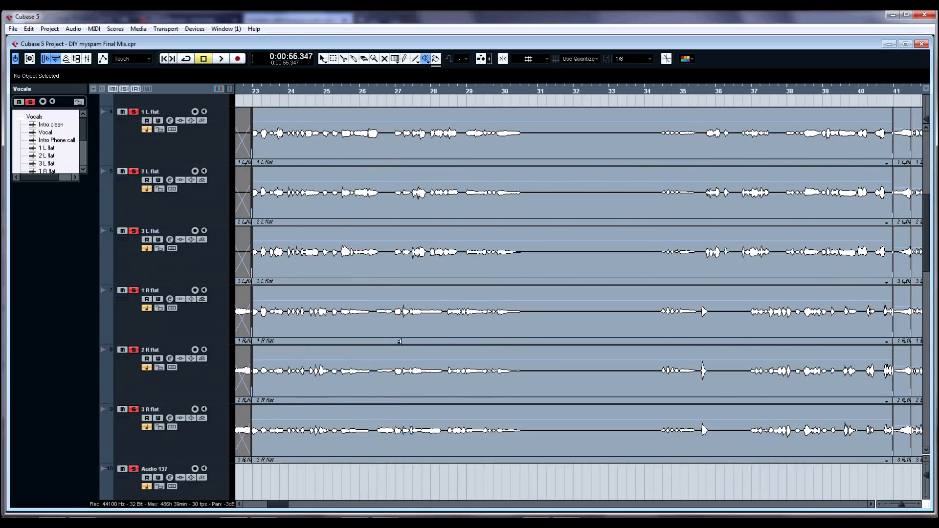
pyautogui.click(378, 325)
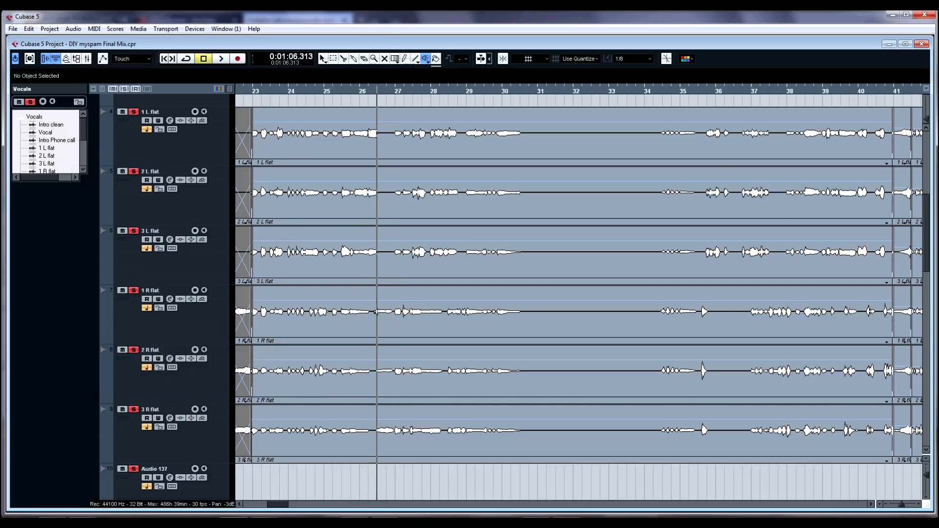
# Step: Switch back to the Object Selection tool and play the harmony tracks briefly from bar 27
pyautogui.rightClick(385, 334)
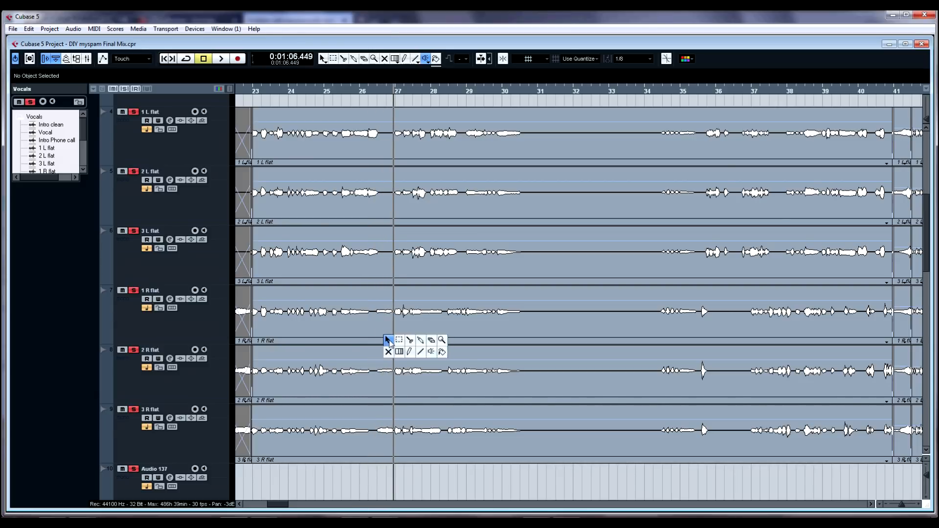
pyautogui.click(390, 339)
pyautogui.press('space')
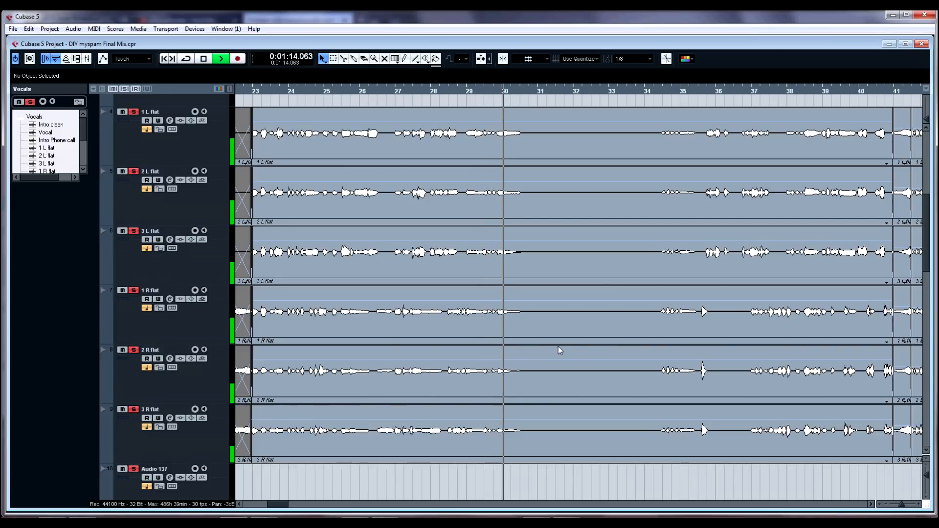
pyautogui.press('space')
# Step: Select the 1 R flat event, deselect it, and play the harmony tracks from bar 35
pyautogui.click(650, 327)
pyautogui.scroll(2, 705, 331)
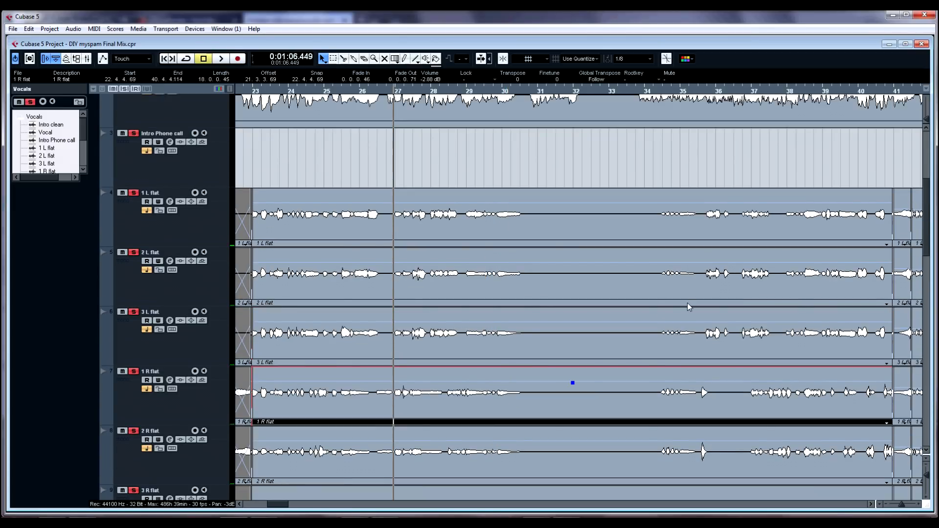
pyautogui.click(509, 175)
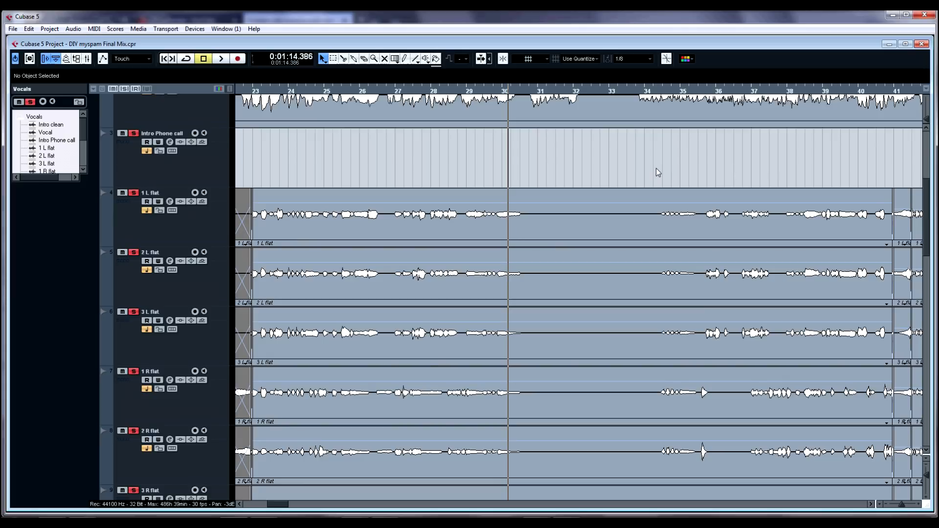
pyautogui.click(656, 169)
pyautogui.press('space')
# Step: Zoom out over the harmony tracks while they play, then stop
pyautogui.scroll(-2, 736, 271)
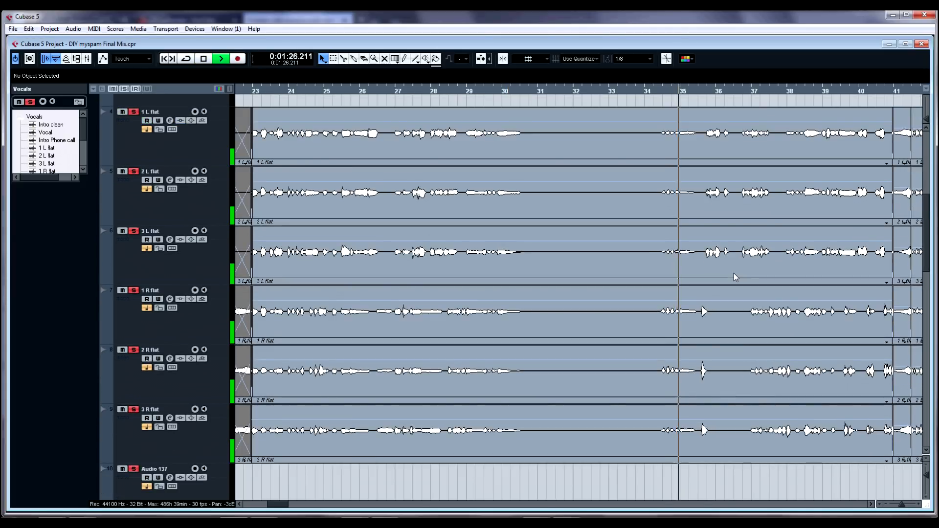
pyautogui.scroll(3, 734, 274)
pyautogui.press('g')
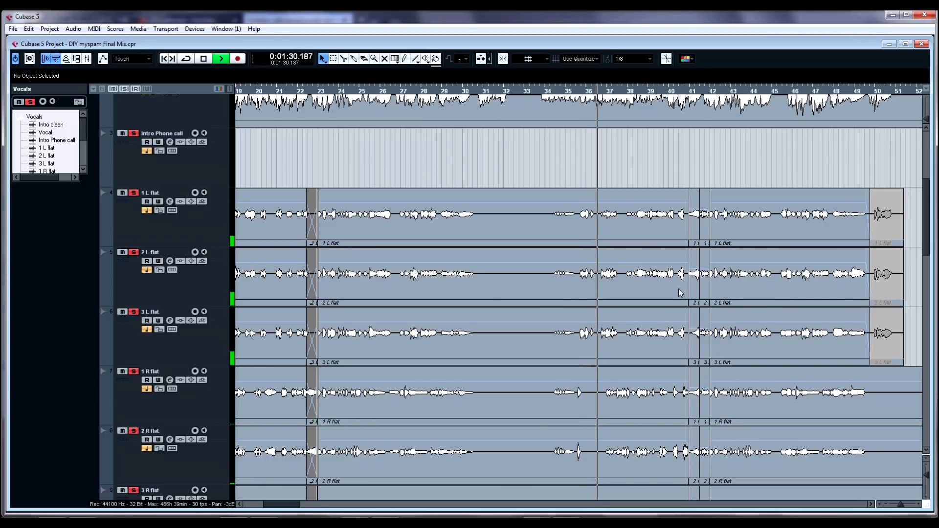
pyautogui.scroll(-2, 652, 296)
pyautogui.scroll(1, 653, 295)
pyautogui.press('space')
# Step: Zoom in around bar 36 and scroll through the vocal and harmony tracks
pyautogui.press('h')
pyautogui.press('h')
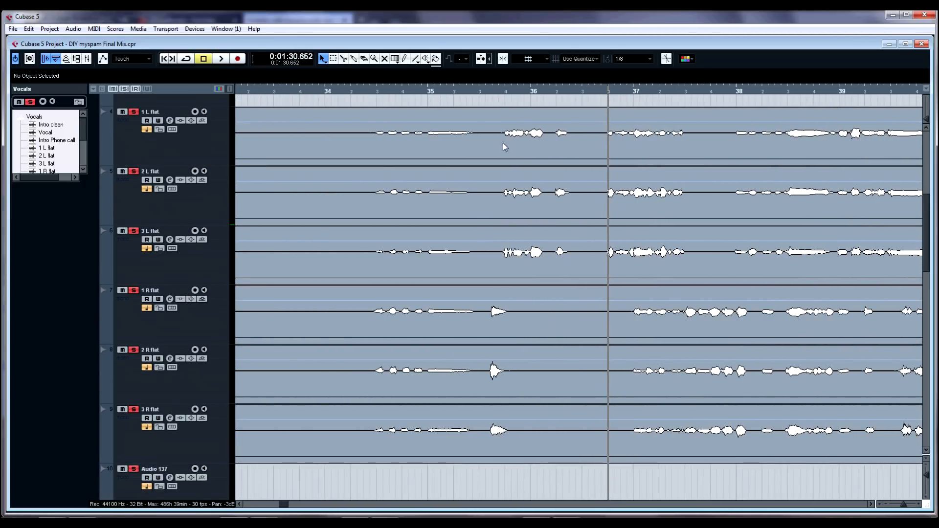
pyautogui.scroll(1, 503, 143)
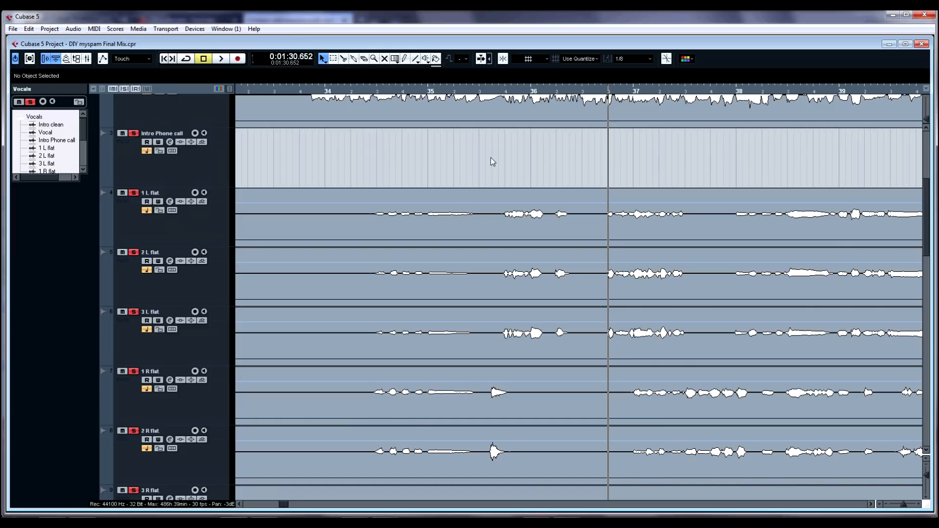
pyautogui.scroll(1, 480, 167)
pyautogui.scroll(1, 517, 222)
pyautogui.scroll(-1, 468, 254)
pyautogui.scroll(1, 468, 254)
pyautogui.scroll(1, 535, 261)
pyautogui.scroll(-2, 519, 261)
pyautogui.scroll(-1, 520, 262)
pyautogui.scroll(3, 539, 223)
# Step: Toggle the Vocals folder's solo and play the vocal and harmony tracks from bar 36, then stop
pyautogui.click(133, 168)
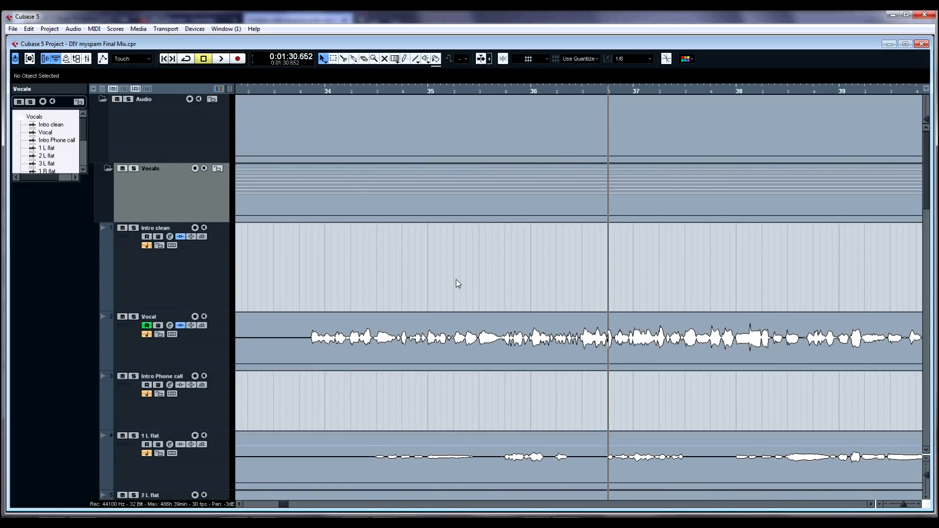
pyautogui.click(500, 291)
pyautogui.press('space')
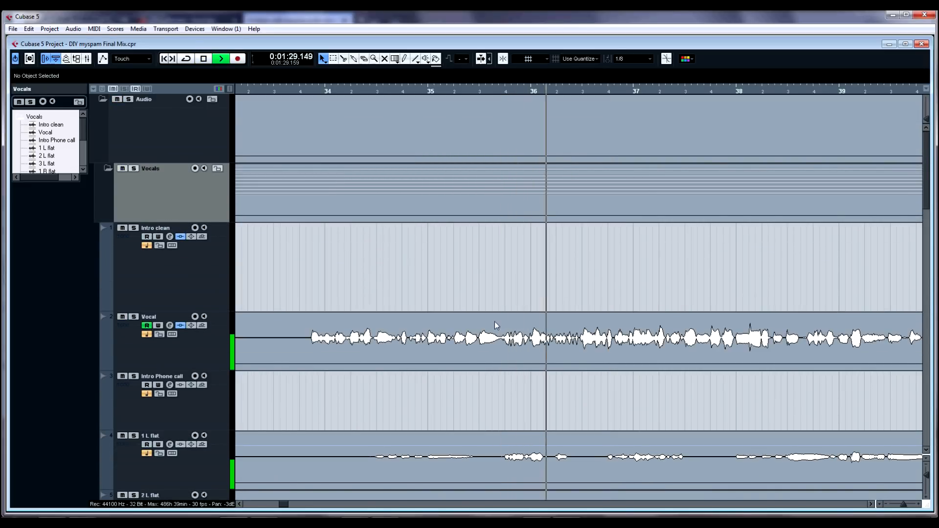
pyautogui.scroll(-3, 502, 305)
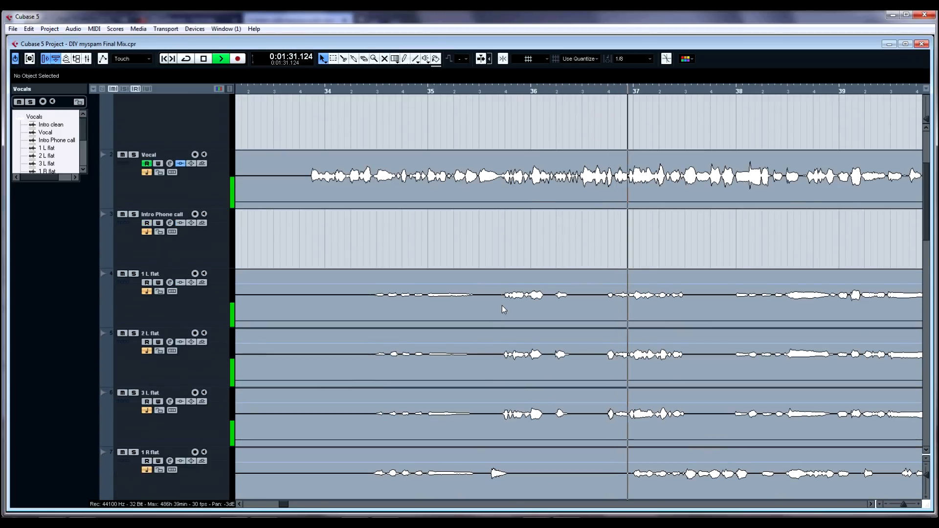
pyautogui.scroll(1, 502, 305)
pyautogui.scroll(-1, 504, 307)
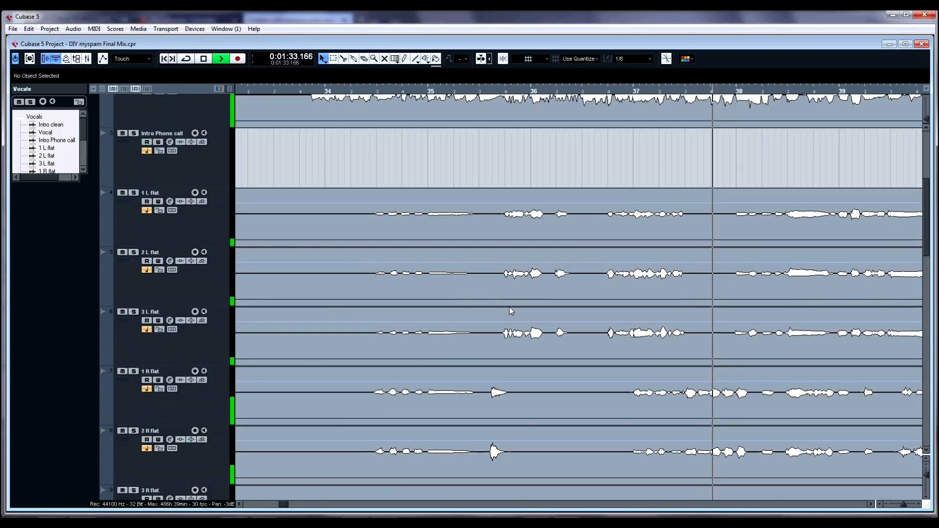
pyautogui.scroll(1, 562, 309)
pyautogui.press('space')
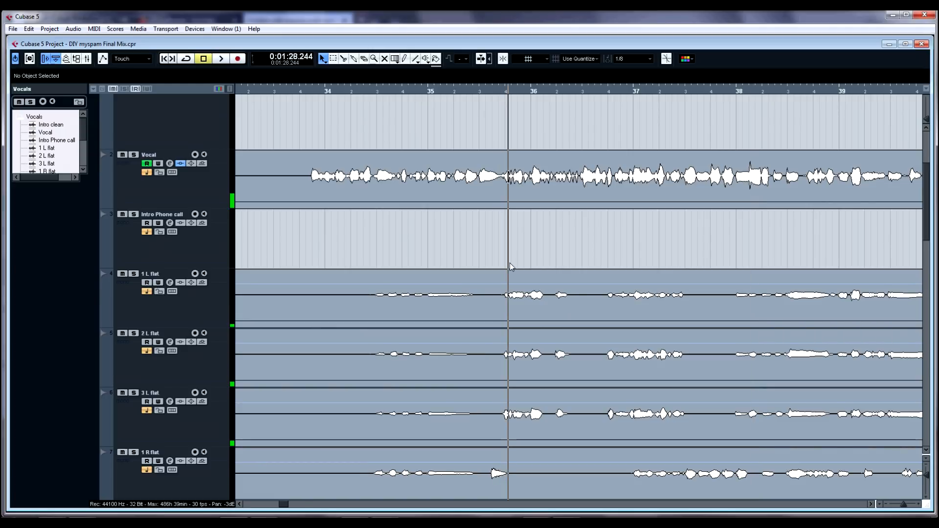
# Step: Toggle the Vocals folder's solo again and play the harmony tracks from around bar 38
pyautogui.scroll(2, 580, 297)
pyautogui.scroll(-3, 580, 297)
pyautogui.scroll(2, 575, 289)
pyautogui.scroll(1, 495, 239)
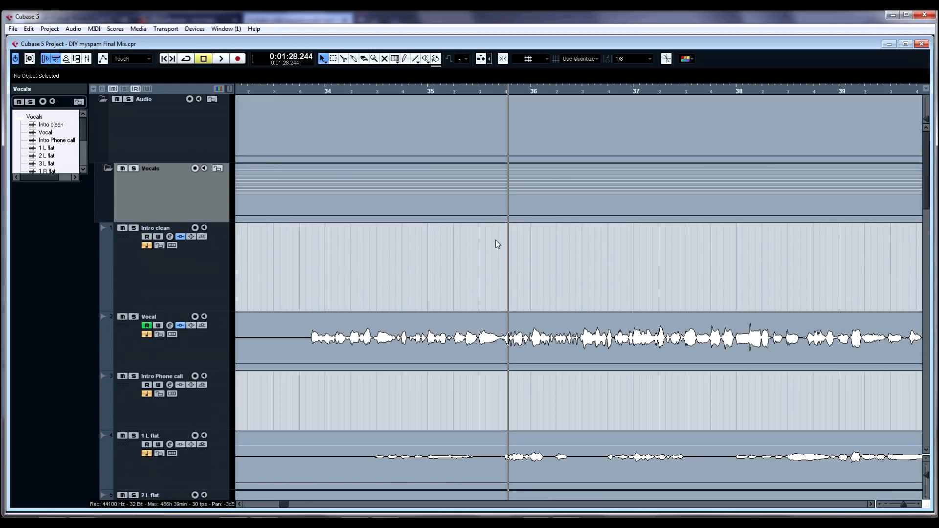
pyautogui.click(134, 170)
pyautogui.scroll(-5, 577, 341)
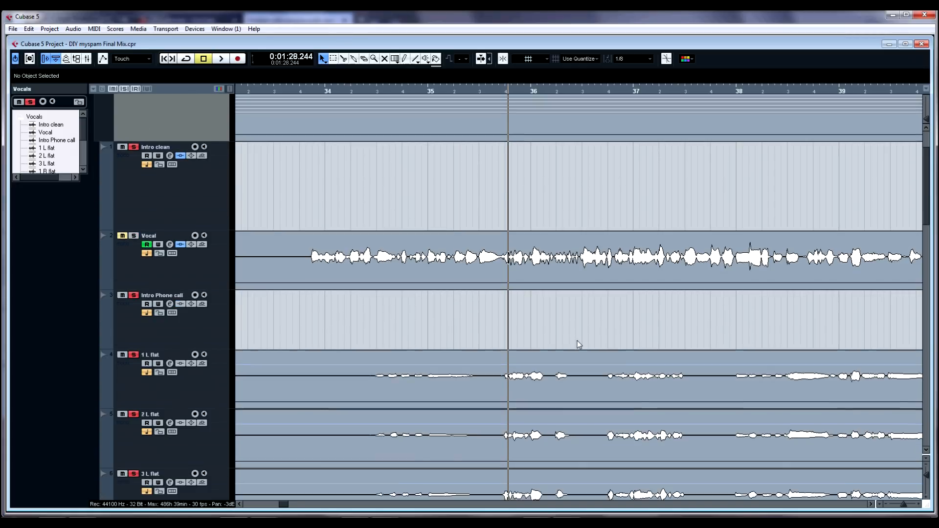
pyautogui.scroll(-8, 608, 319)
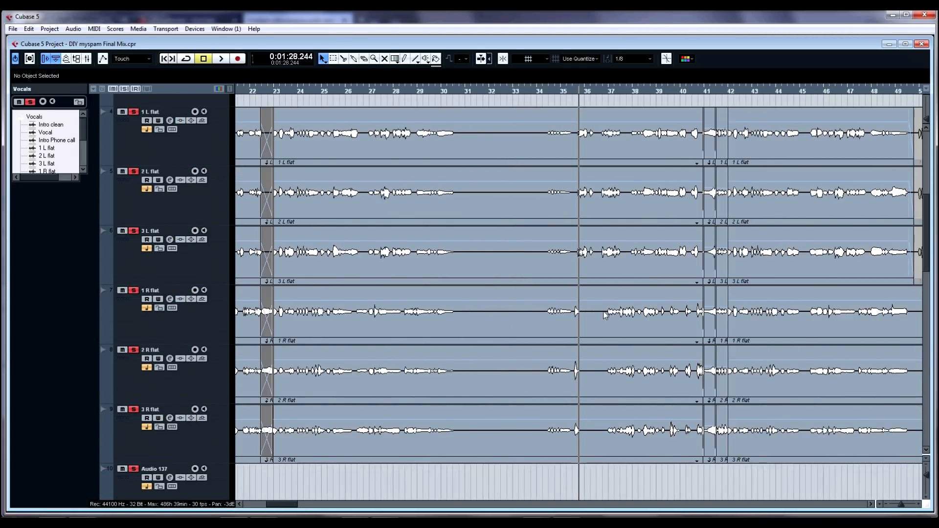
pyautogui.click(624, 104)
pyautogui.press('space')
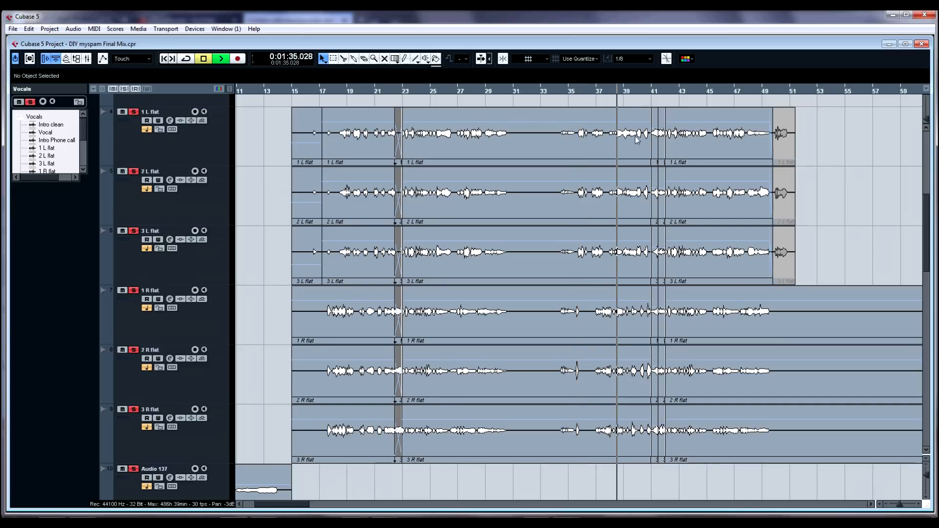
# Step: Play the harmony tracks and jump the playback position to around bar 49
pyautogui.scroll(1, 671, 145)
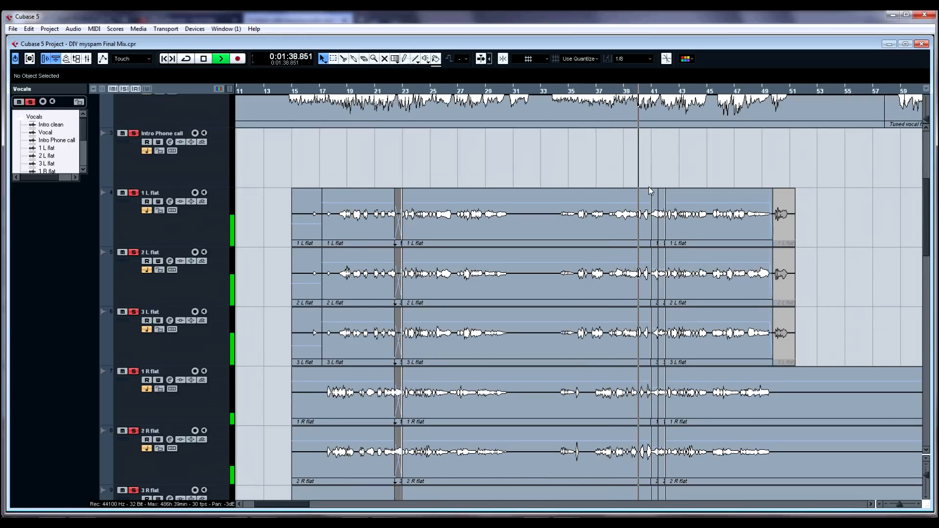
pyautogui.scroll(-1, 679, 203)
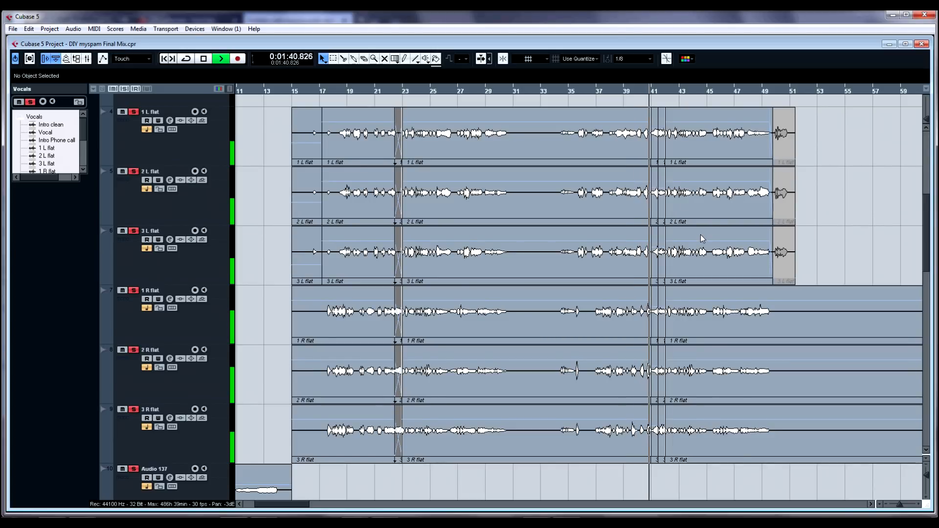
pyautogui.scroll(1, 700, 234)
pyautogui.scroll(-1, 711, 265)
pyautogui.scroll(-2, 683, 270)
pyautogui.press('space')
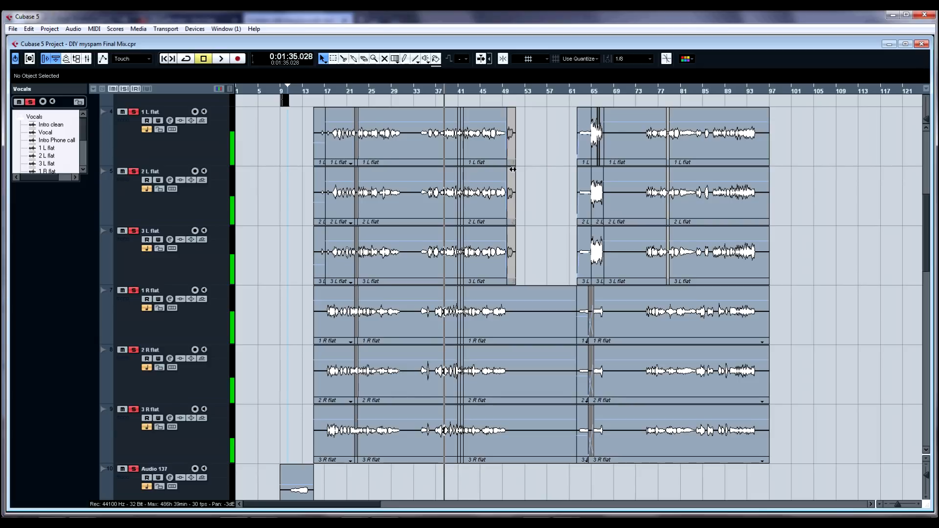
pyautogui.click(502, 96)
pyautogui.scroll(2, 502, 98)
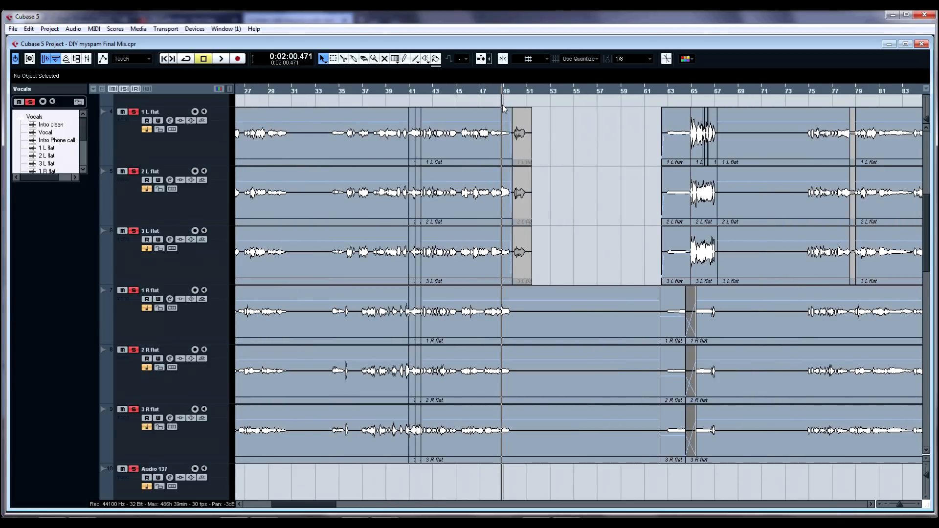
pyautogui.scroll(3, 514, 234)
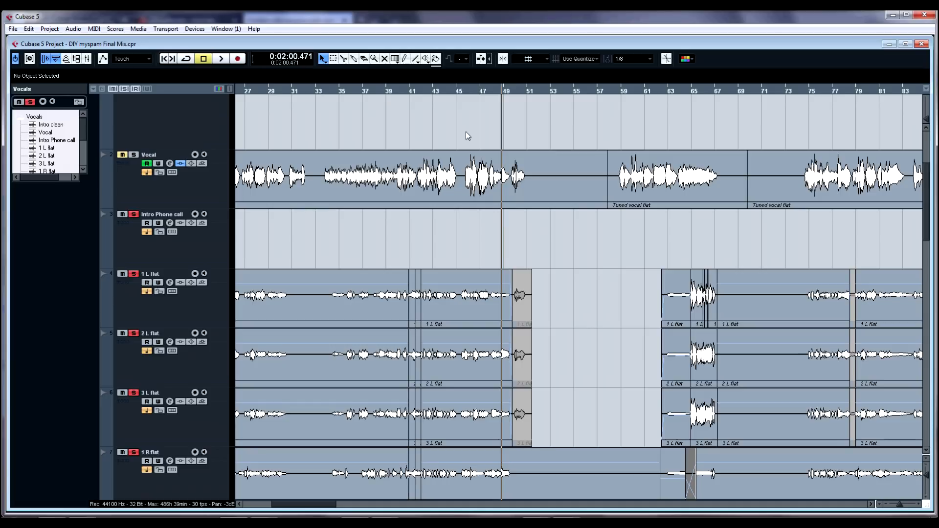
# Step: Select the Vocal track and temporarily enlarge its track height before shrinking it back
pyautogui.click(222, 183)
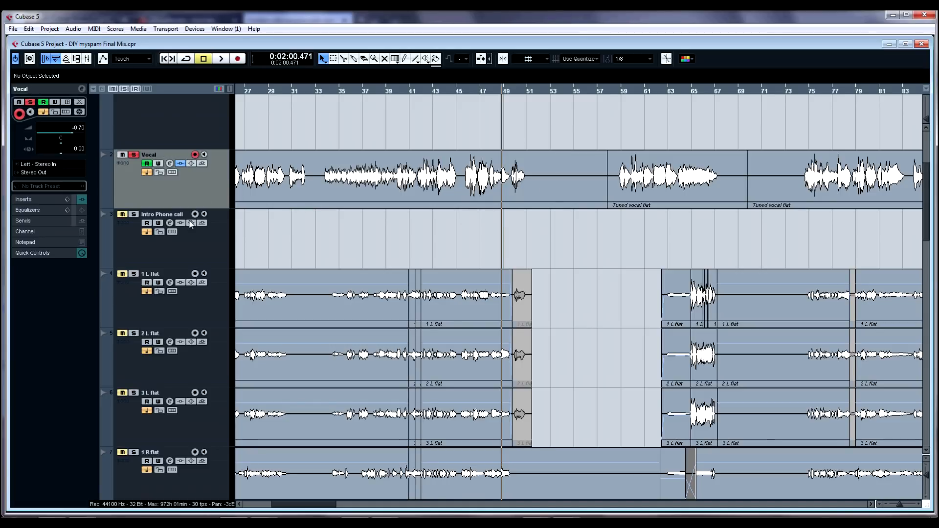
pyautogui.moveTo(197, 207); pyautogui.dragTo(197, 303)
pyautogui.moveTo(490, 82); pyautogui.dragTo(478, 69)
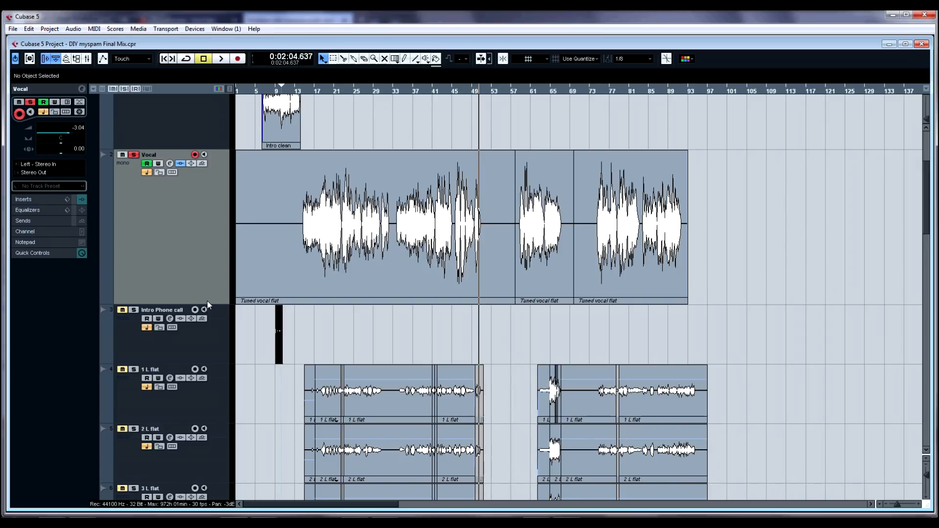
pyautogui.moveTo(208, 305); pyautogui.dragTo(208, 211)
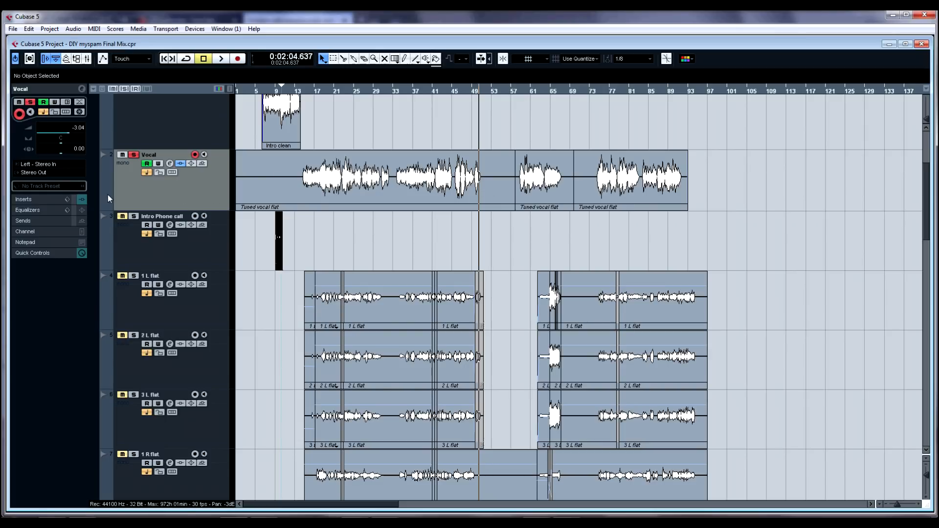
# Step: Show the Vocal track's insert effects chain in the Inspector around bar 49
pyautogui.click(47, 199)
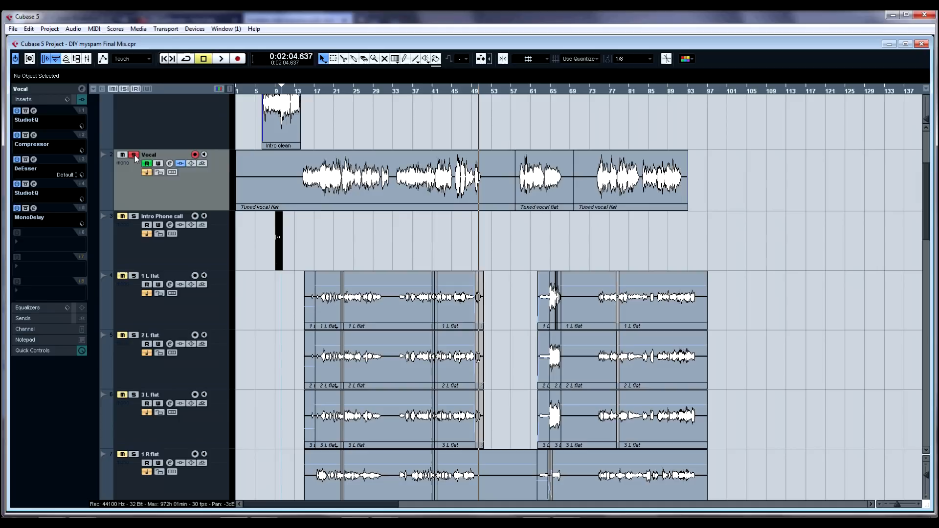
pyautogui.moveTo(485, 88); pyautogui.dragTo(470, 122)
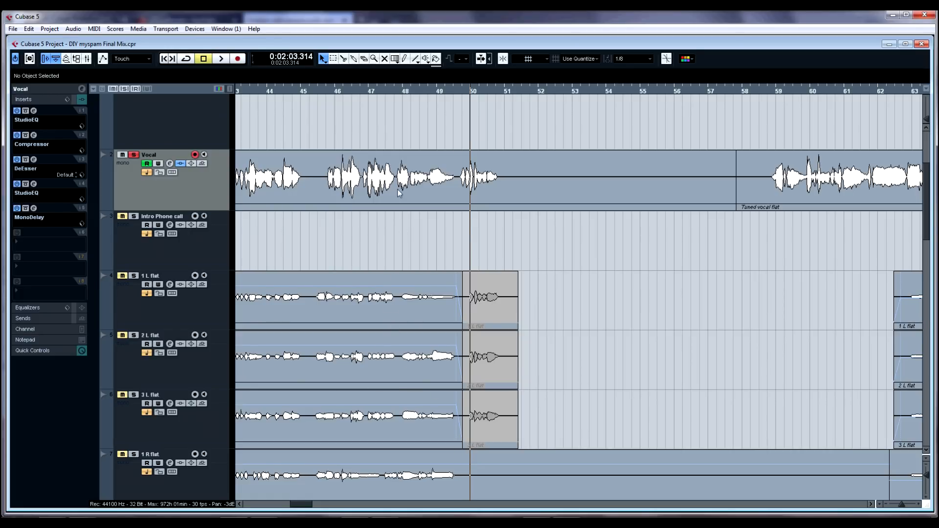
pyautogui.moveTo(459, 90); pyautogui.dragTo(457, 72)
# Step: Show the Vocal track's channel fader in the Inspector and briefly open and close the Mixer
pyautogui.click(58, 327)
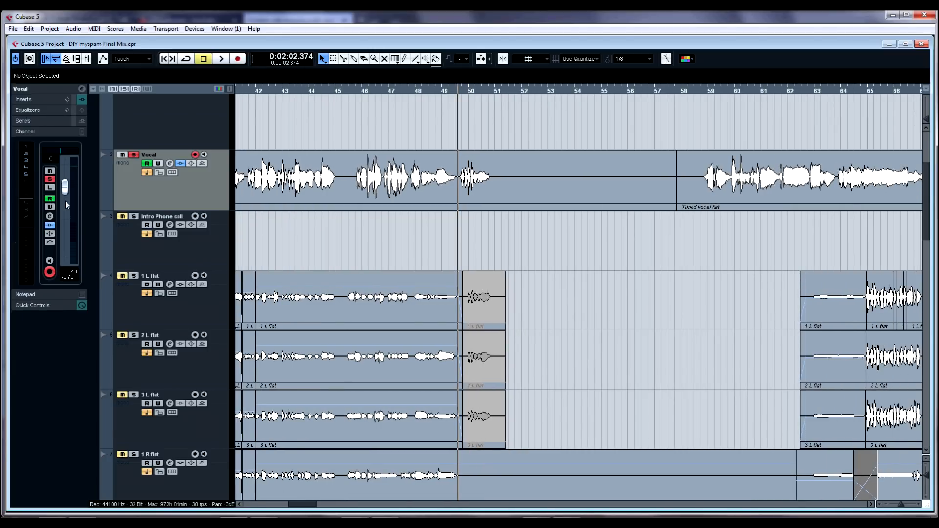
pyautogui.press('F3')
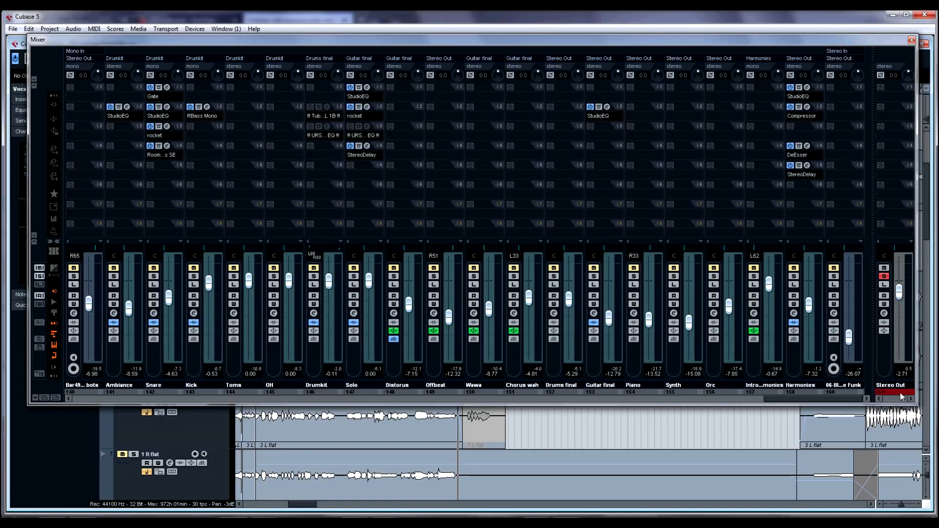
pyautogui.click(911, 40)
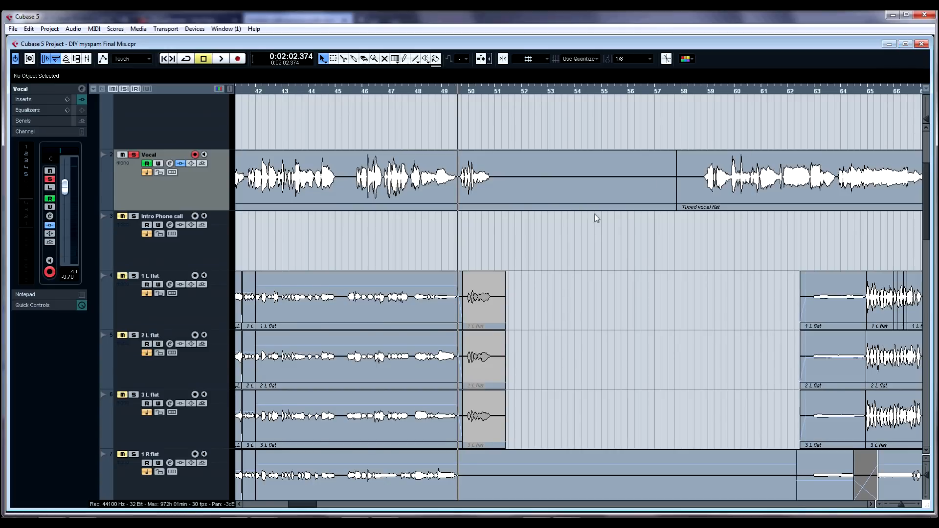
# Step: Select the short ending parts of the 1 L flat, 2 L flat and 3 L flat tracks at bar 50
pyautogui.scroll(-3, 532, 286)
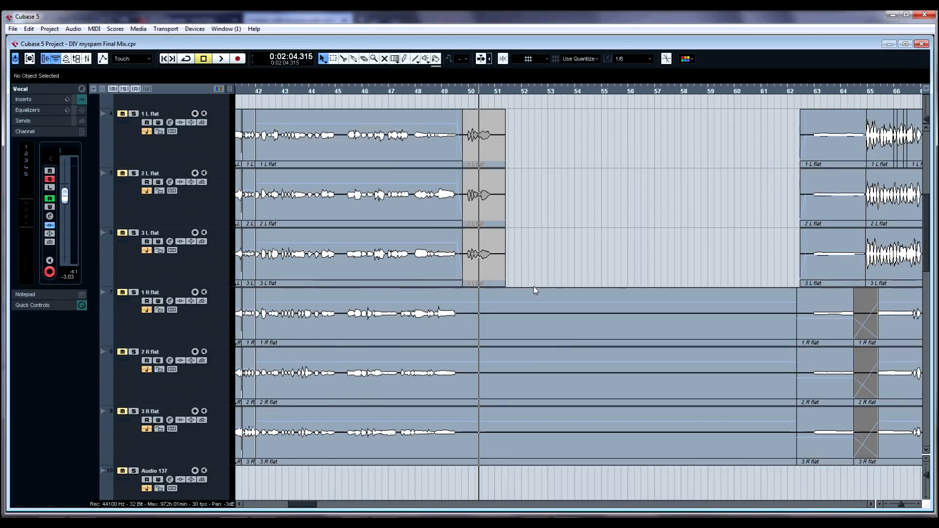
pyautogui.moveTo(466, 90); pyautogui.dragTo(452, 103)
pyautogui.rightClick(498, 155)
pyautogui.click(501, 147)
pyautogui.moveTo(587, 255); pyautogui.dragTo(504, 147)
pyautogui.press('1')
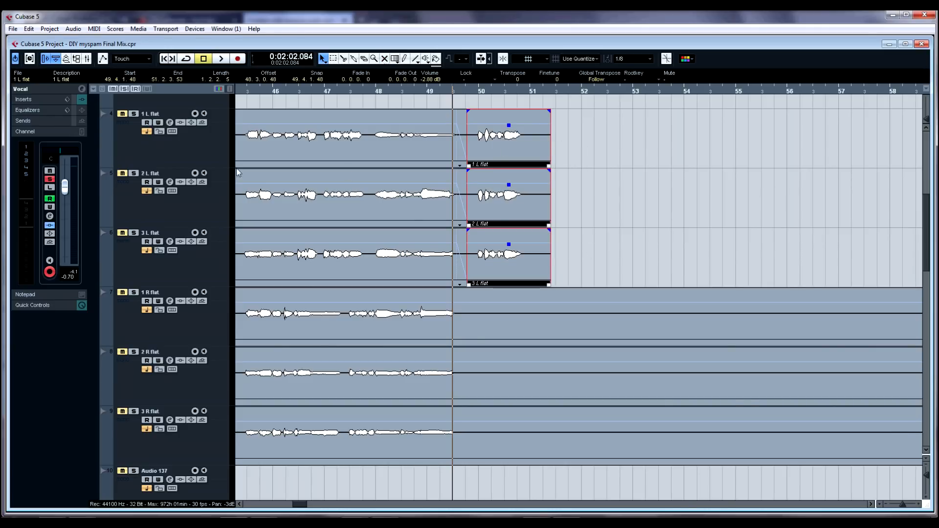
# Step: Solo the 1 L flat, 2 L flat and 3 L flat tracks and play them around bar 50, then stop
pyautogui.click(133, 113)
pyautogui.click(133, 174)
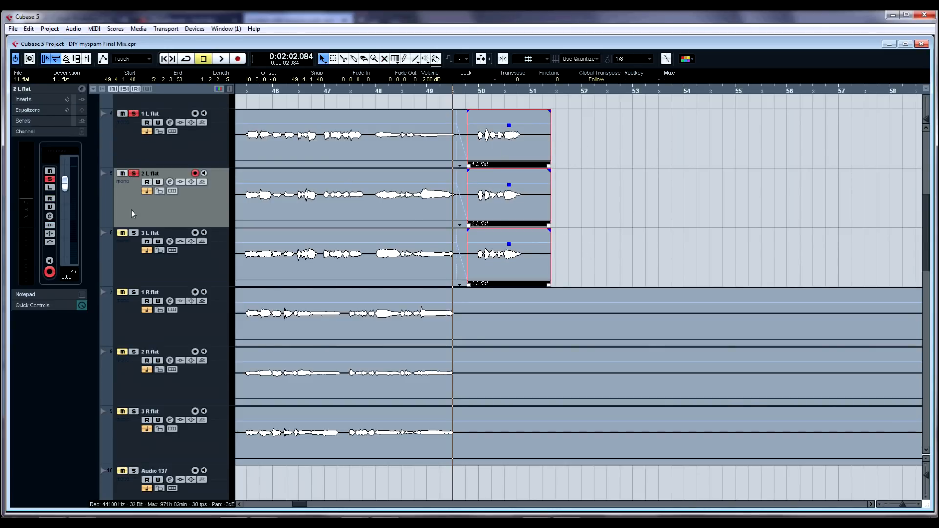
pyautogui.click(133, 233)
pyautogui.press('space')
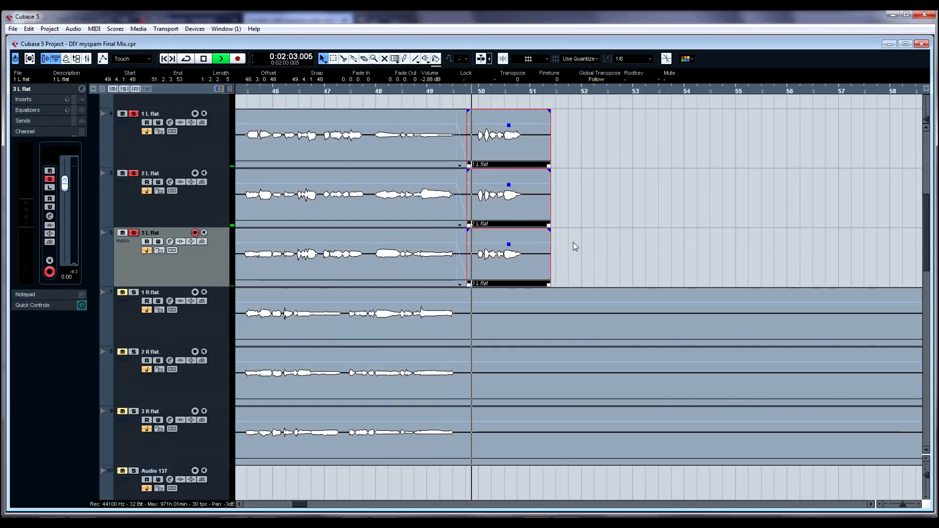
pyautogui.scroll(2, 573, 243)
pyautogui.scroll(2, 604, 271)
pyautogui.scroll(-2, 604, 271)
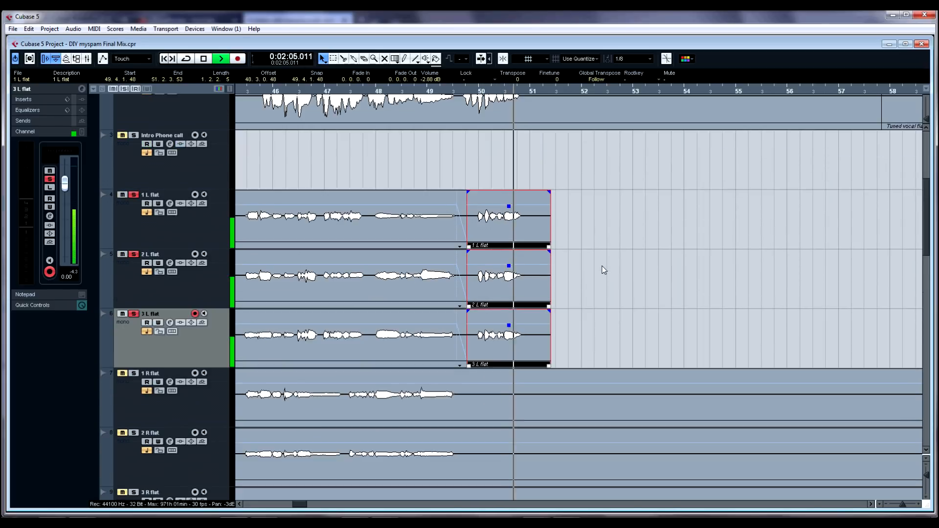
pyautogui.click(412, 158)
pyautogui.press('space')
# Step: Clear all solos and play the full mix around bar 49, then stop
pyautogui.click(124, 89)
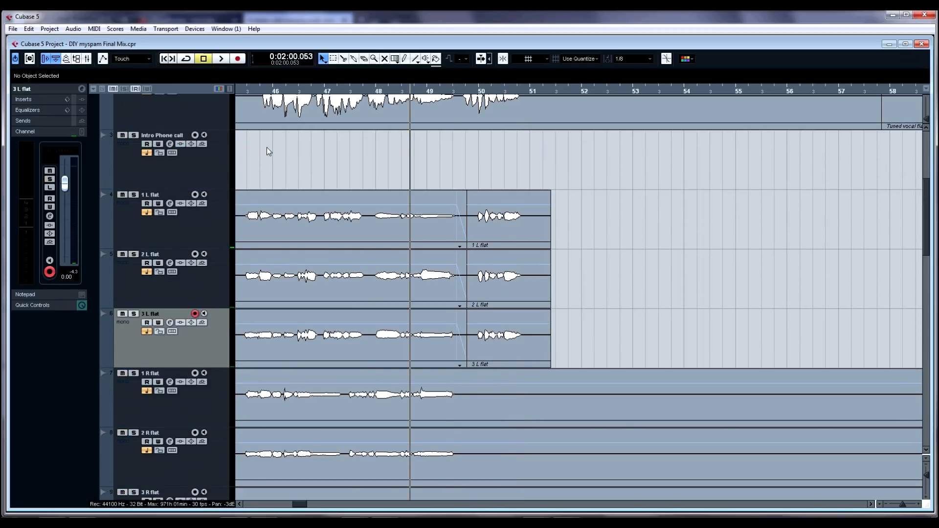
pyautogui.scroll(3, 318, 186)
pyautogui.press('space')
pyautogui.scroll(-4, 503, 281)
pyautogui.scroll(2, 541, 295)
pyautogui.scroll(2, 517, 272)
pyautogui.scroll(-2, 517, 271)
pyautogui.press('space')
# Step: Mute the three selected L flat ending parts at bar 50 with the Mute tool
pyautogui.rightClick(494, 256)
pyautogui.click(492, 255)
pyautogui.moveTo(497, 265); pyautogui.dragTo(528, 420)
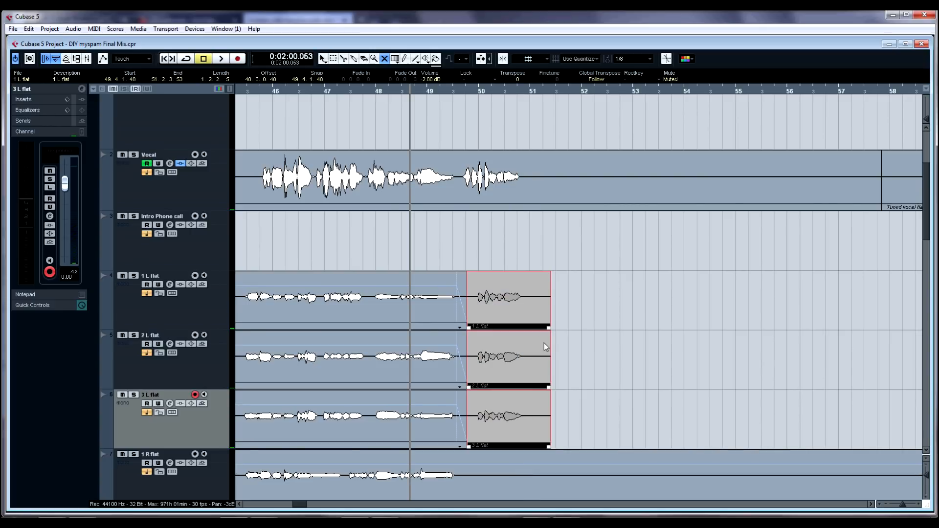
# Step: Play the passage around bar 49 with the ending parts muted, then stop
pyautogui.press('space')
pyautogui.scroll(2, 336, 222)
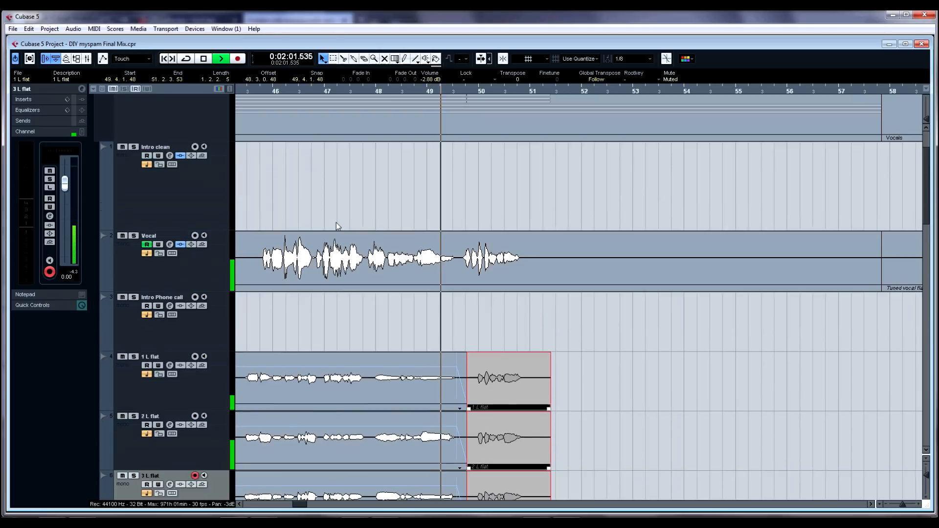
pyautogui.scroll(-2, 382, 230)
pyautogui.scroll(2, 380, 217)
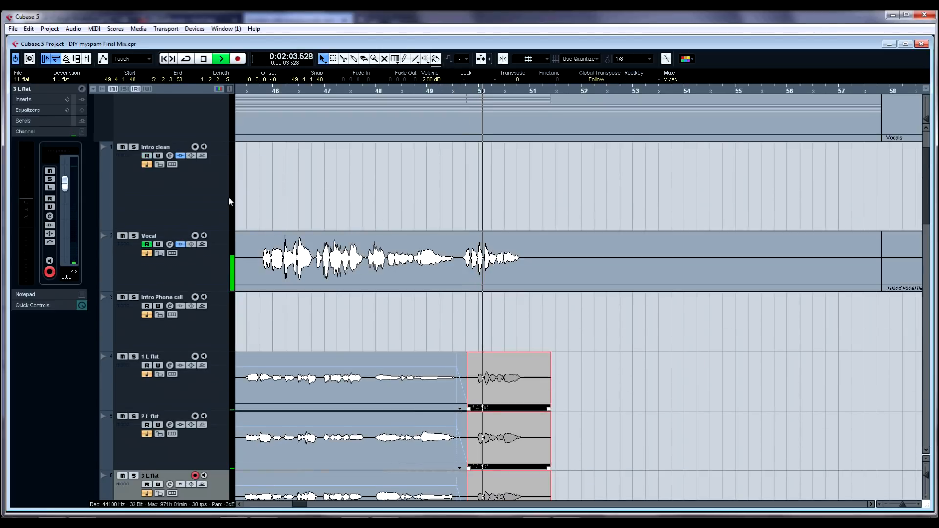
pyautogui.press('space')
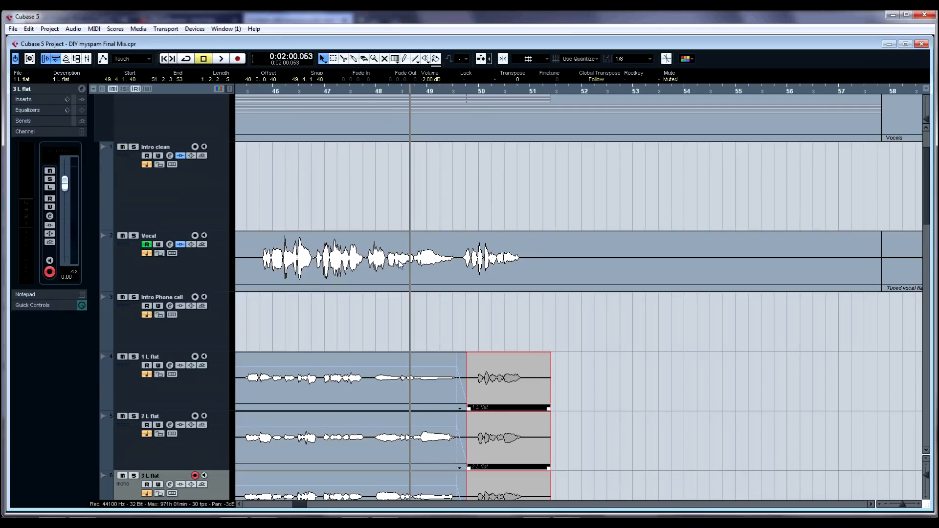
# Step: Deselect the parts and play the harmony section beyond bar 62, then stop
pyautogui.scroll(-5, 480, 260)
pyautogui.press('g')
pyautogui.press('g')
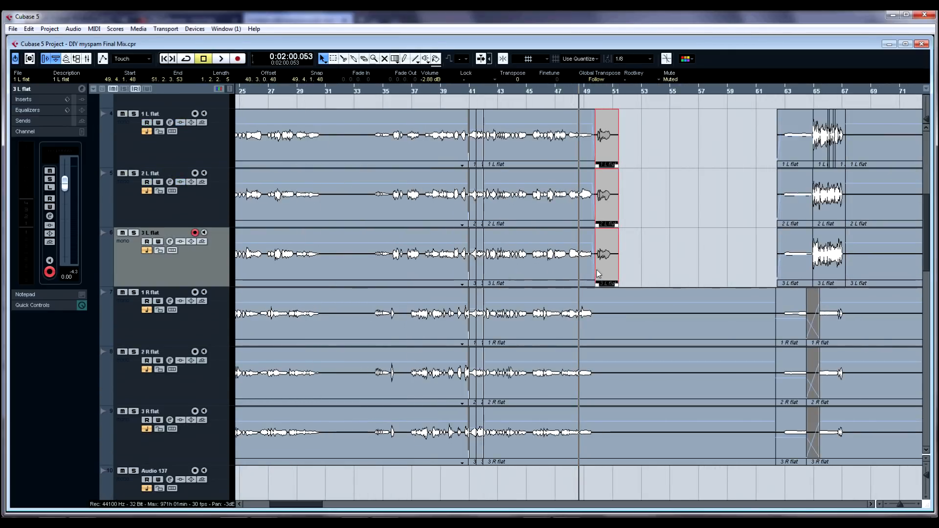
pyautogui.click(761, 238)
pyautogui.press('h')
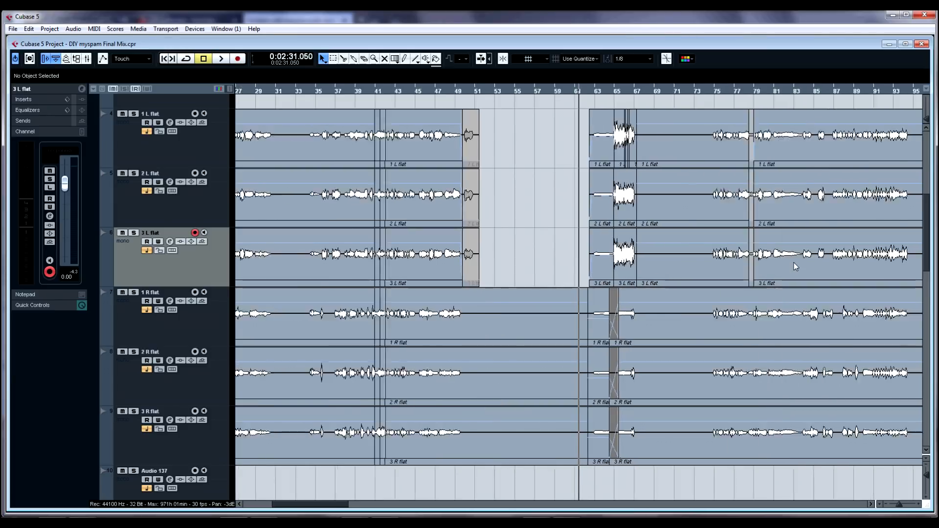
pyautogui.press('h')
pyautogui.press('space')
pyautogui.scroll(3, 747, 250)
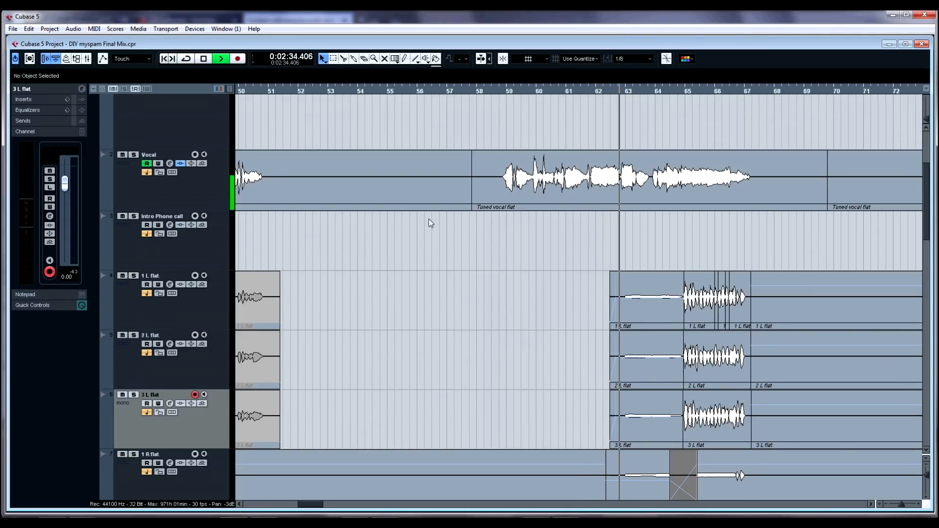
pyautogui.scroll(-2, 644, 268)
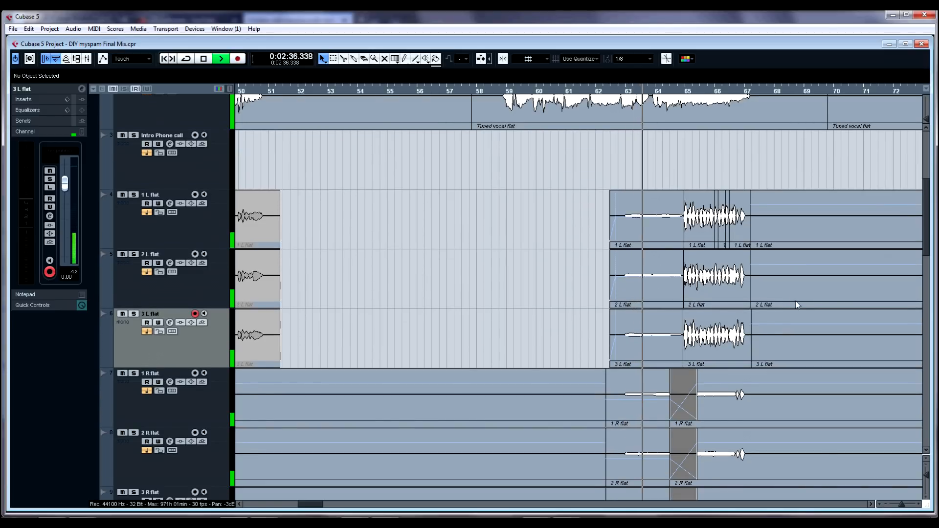
pyautogui.click(870, 504)
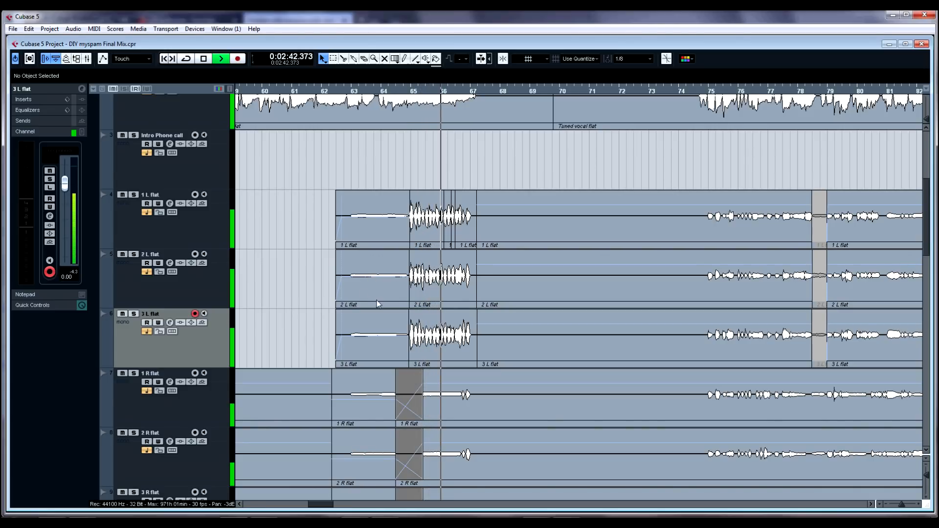
pyautogui.press('space')
# Step: Solo the 2 L flat and 3 L flat tracks and play them from around bar 65, then stop
pyautogui.click(212, 231)
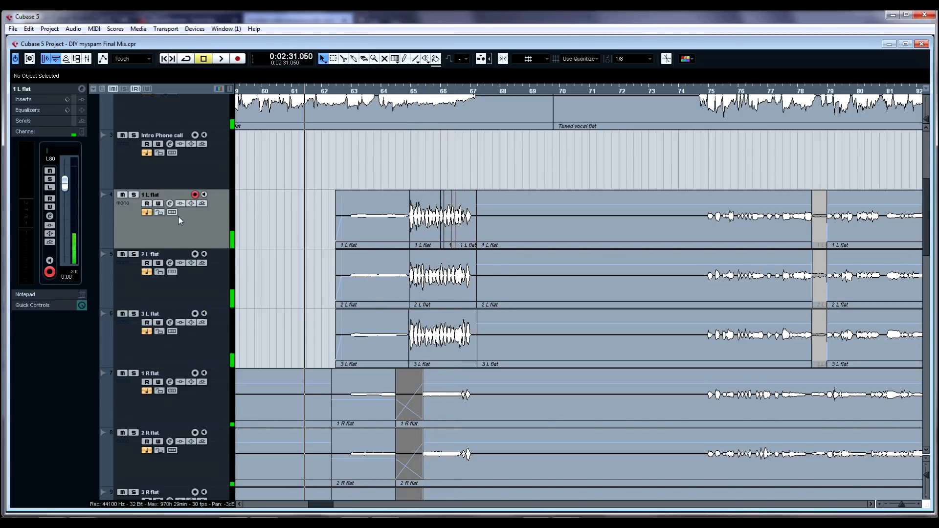
pyautogui.click(133, 194)
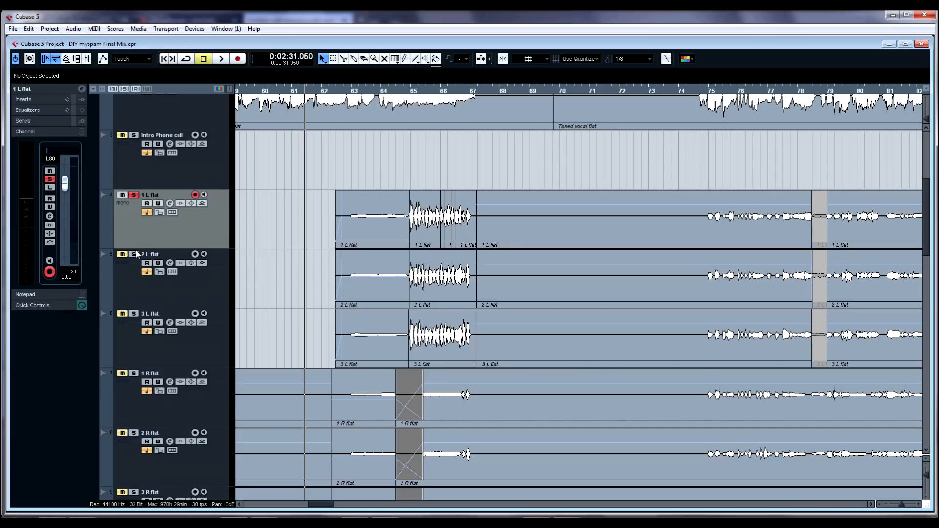
pyautogui.keyDown('ctrl'); pyautogui.click(135, 254); pyautogui.keyUp('ctrl')
pyautogui.click(134, 314)
pyautogui.click(133, 195)
pyautogui.click(417, 179)
pyautogui.press('space')
pyautogui.press('space')
# Step: Select the 2 L flat track and route its output to the Intro harmonies group
pyautogui.click(220, 273)
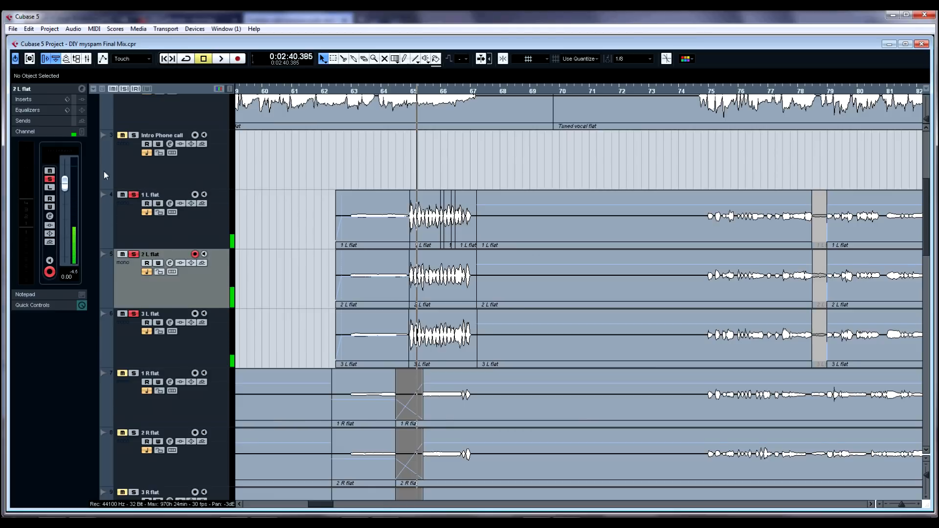
pyautogui.click(43, 88)
pyautogui.click(48, 173)
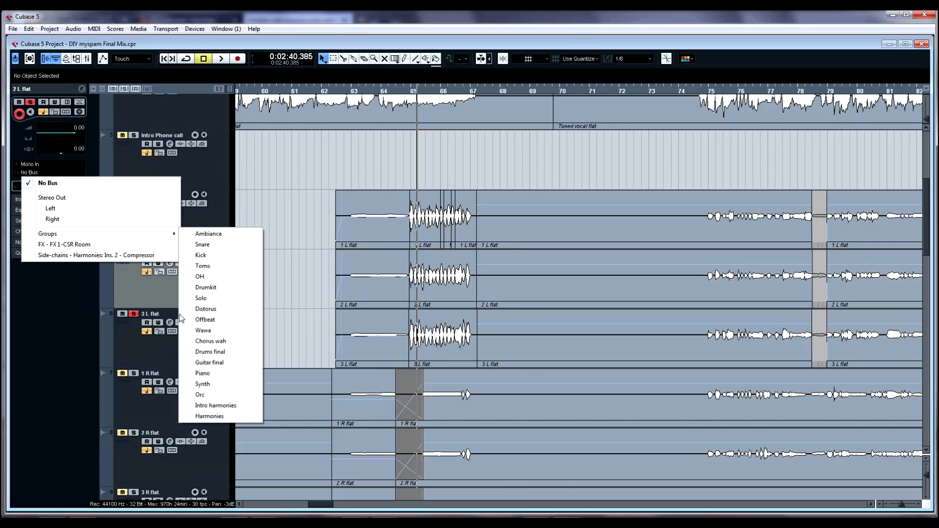
pyautogui.moveTo(131, 236)
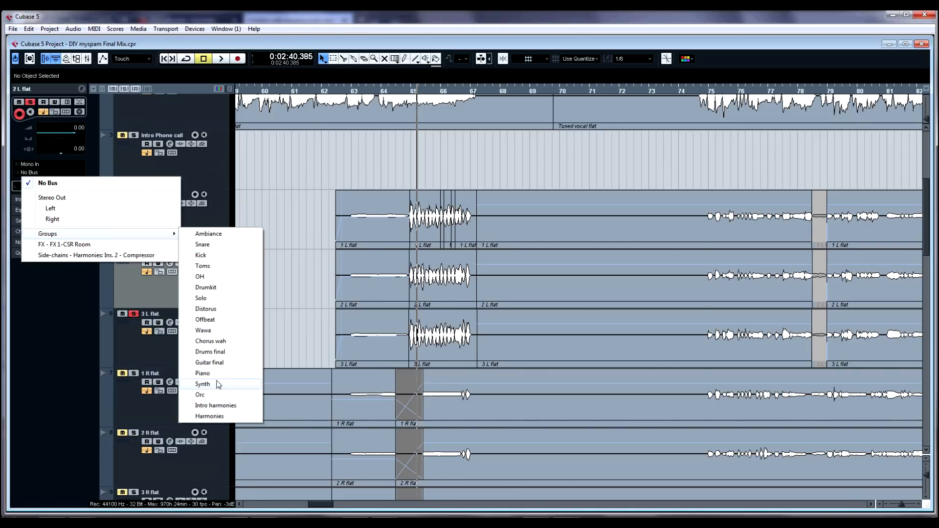
pyautogui.click(223, 405)
# Step: Select the 3 L flat track and route its output to the Harmonies group
pyautogui.click(210, 347)
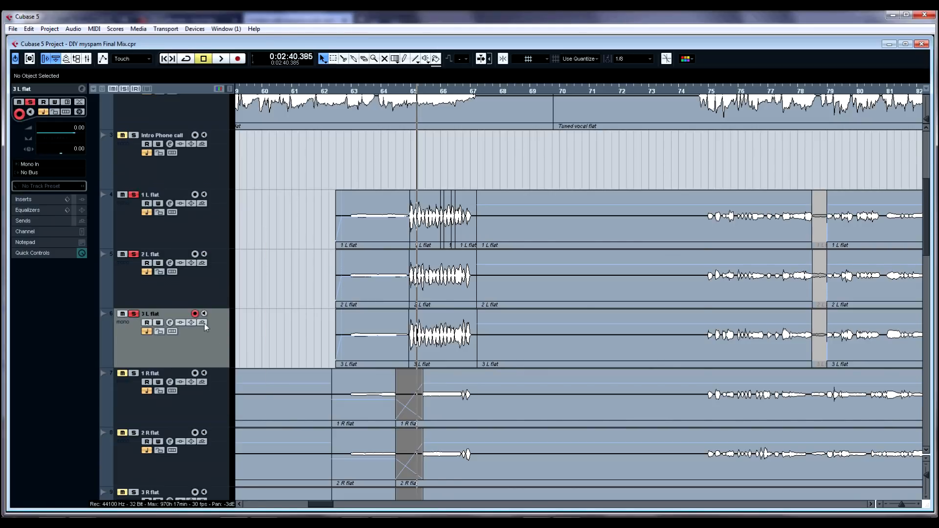
pyautogui.click(69, 173)
pyautogui.moveTo(78, 235)
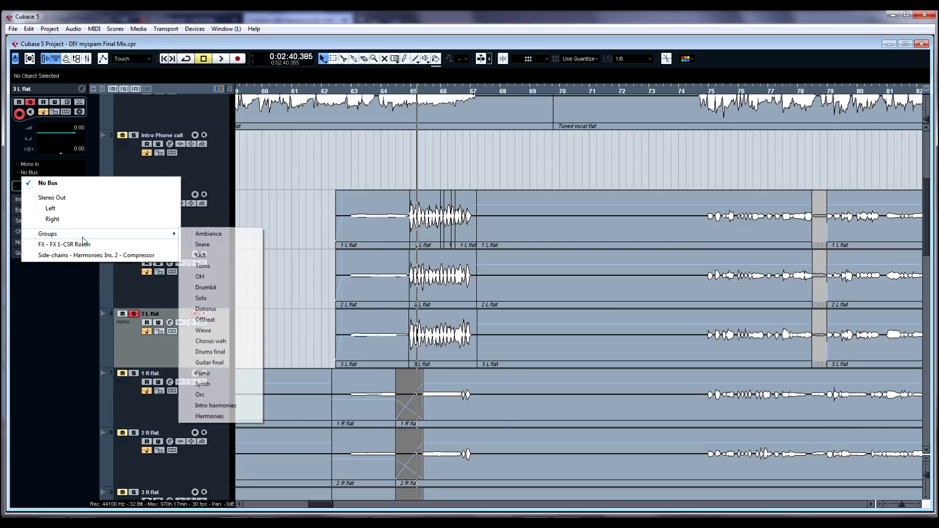
pyautogui.click(236, 415)
# Step: Play the arrangement briefly from the current position, then stop
pyautogui.press('space')
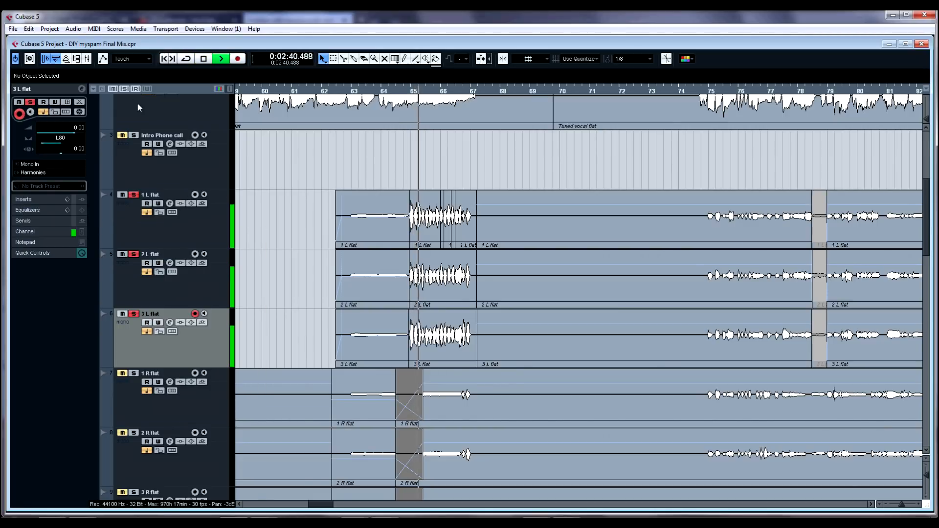
pyautogui.click(125, 89)
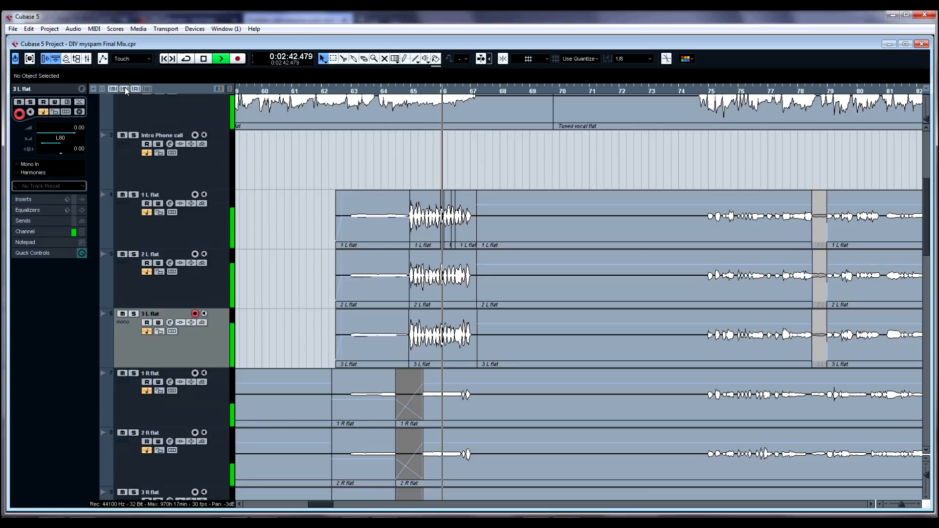
pyautogui.press('space')
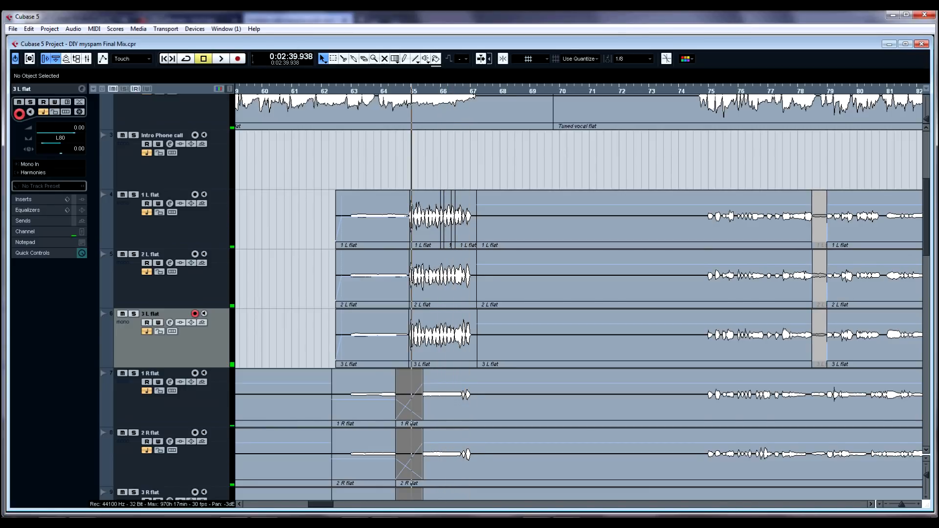
# Step: Zoom in around bars 61 to 69 and play the harmony passage from bar 65, then stop
pyautogui.click(450, 180)
pyautogui.click(412, 183)
pyautogui.scroll(3, 584, 268)
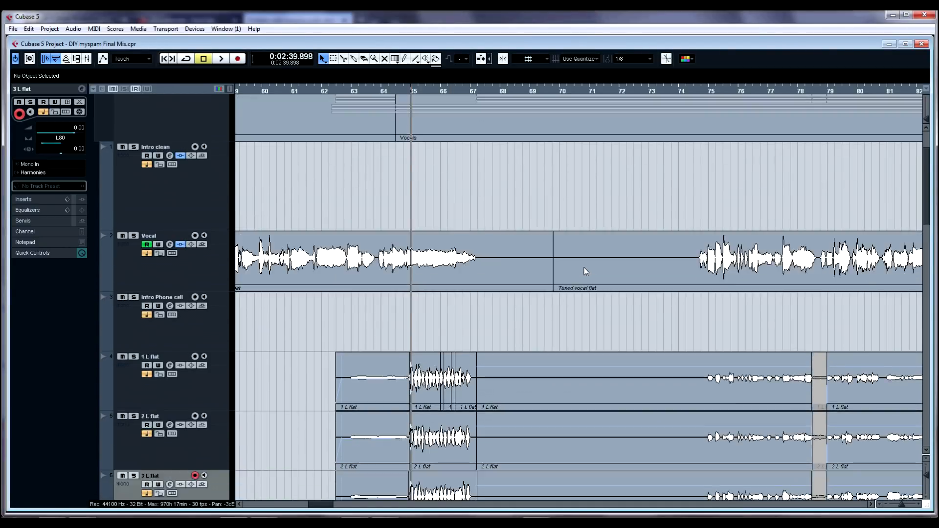
pyautogui.press('h')
pyautogui.press('h')
pyautogui.press('h')
pyautogui.scroll(-5, 636, 281)
pyautogui.scroll(3, 696, 288)
pyautogui.press('space')
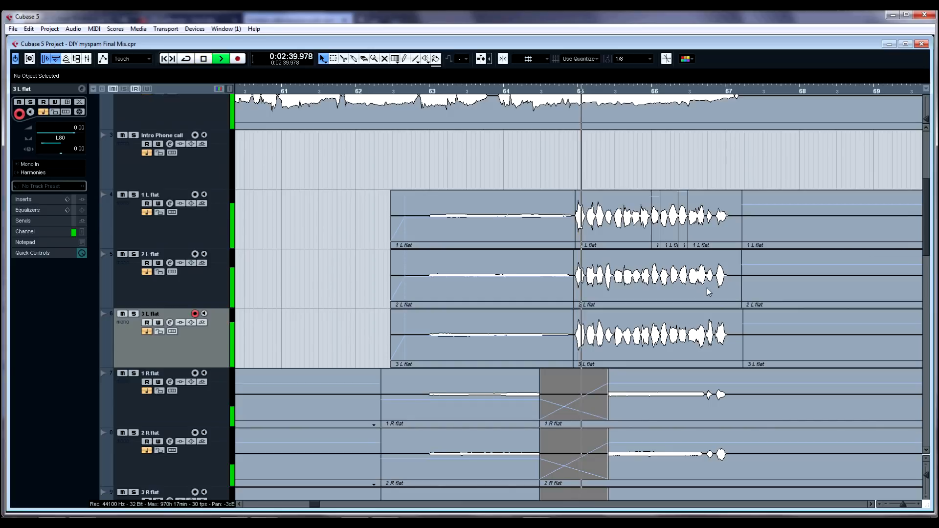
pyautogui.scroll(-2, 726, 287)
pyautogui.scroll(2, 685, 254)
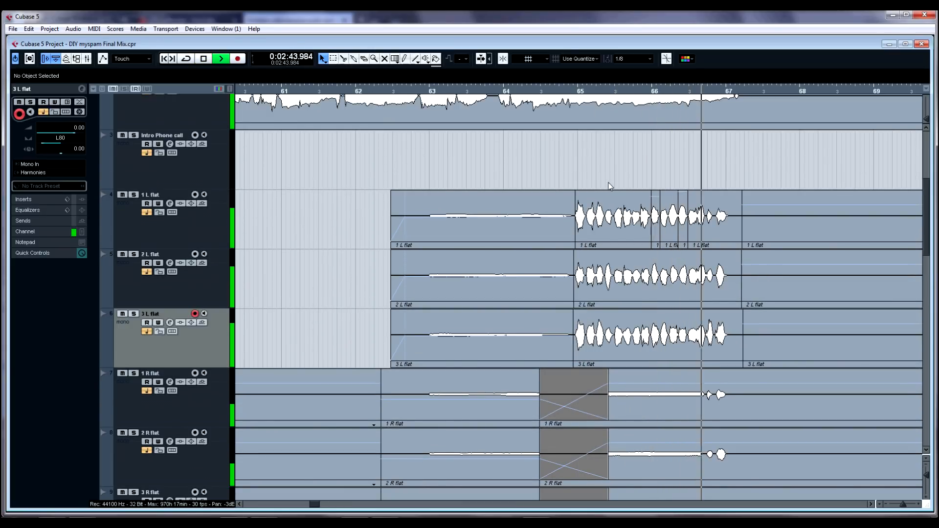
pyautogui.press('space')
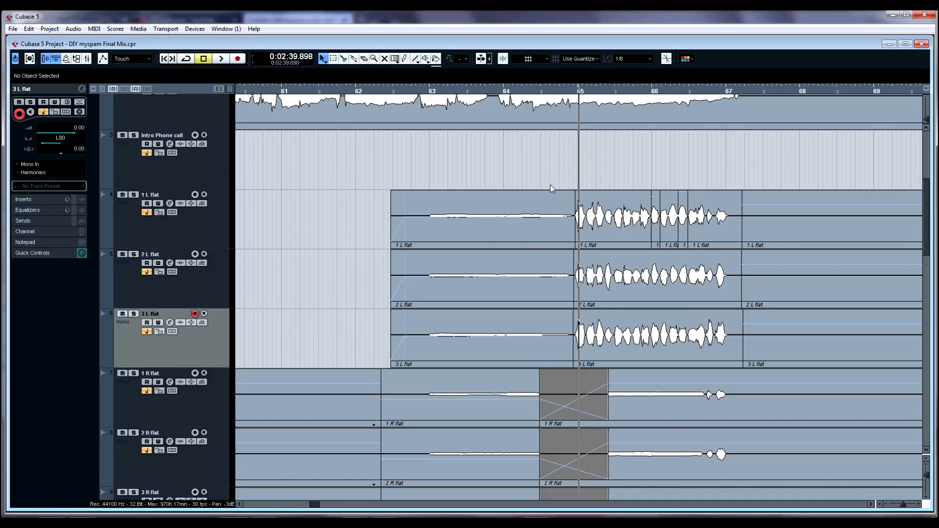
# Step: Open the Harmonies group's Compressor insert in the mixer, toggle its bypass during playback, then close the mixer and plug-in window
pyautogui.press('F3')
pyautogui.click(806, 107)
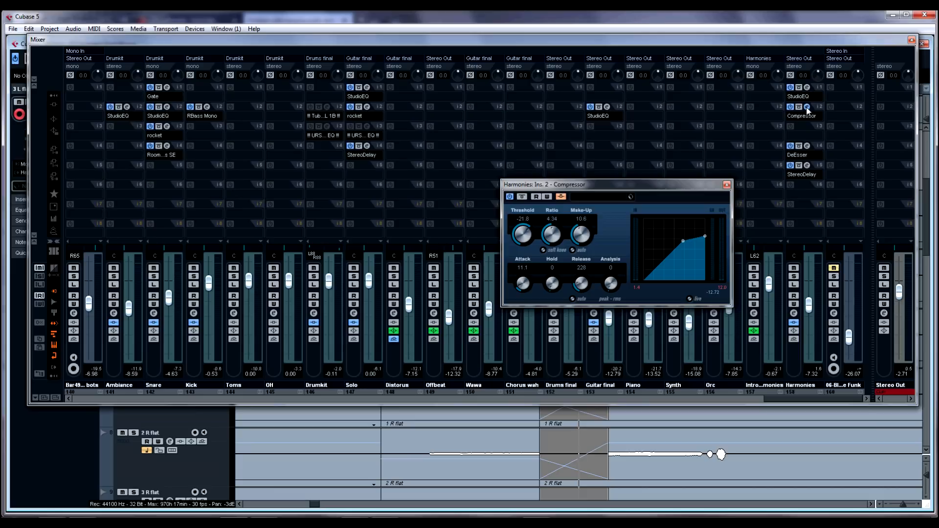
pyautogui.press('space')
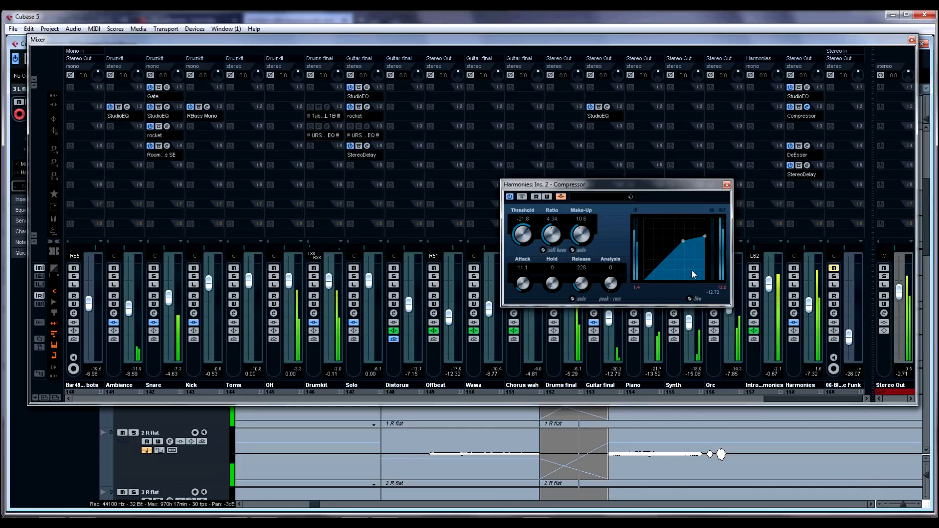
pyautogui.click(562, 196)
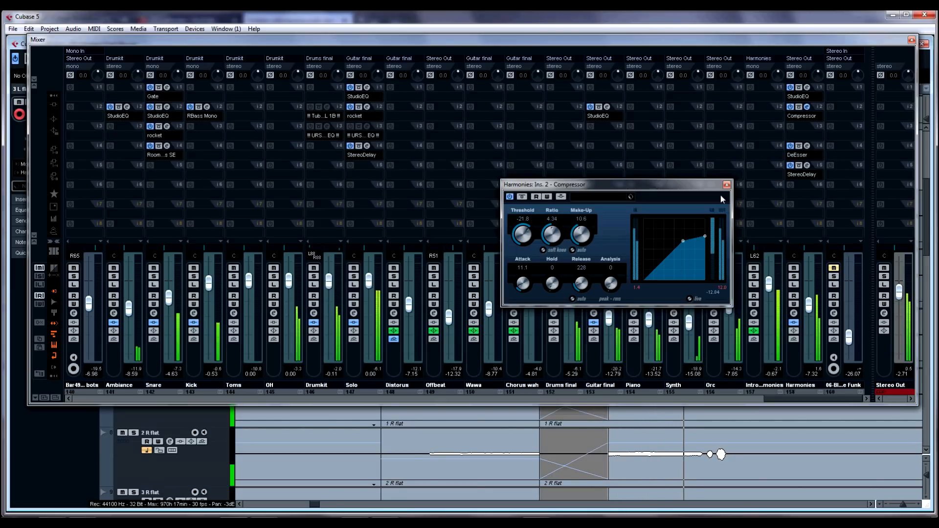
pyautogui.click(911, 40)
pyautogui.press('space')
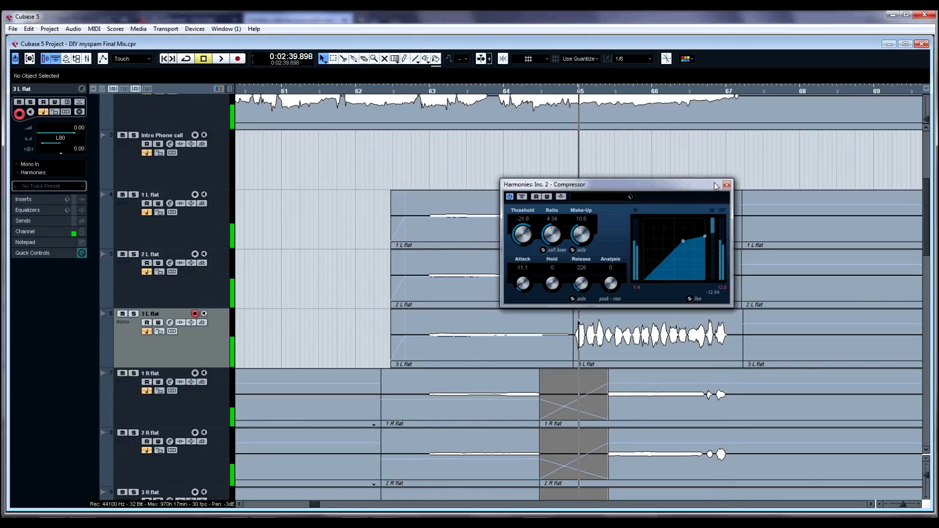
pyautogui.click(726, 185)
# Step: Solo the Vocals folder track and play the harmony passage from bar 65, then stop
pyautogui.scroll(-2, 408, 368)
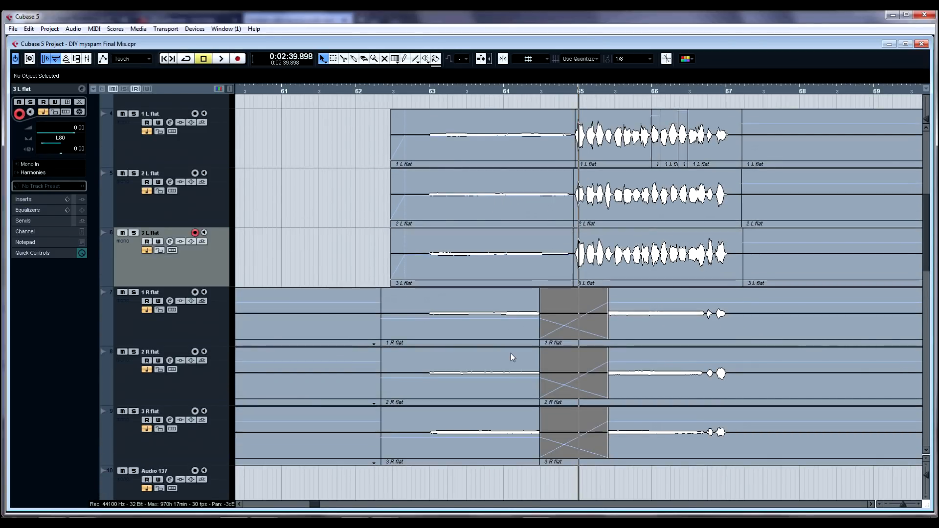
pyautogui.click(563, 92)
pyautogui.scroll(6, 273, 215)
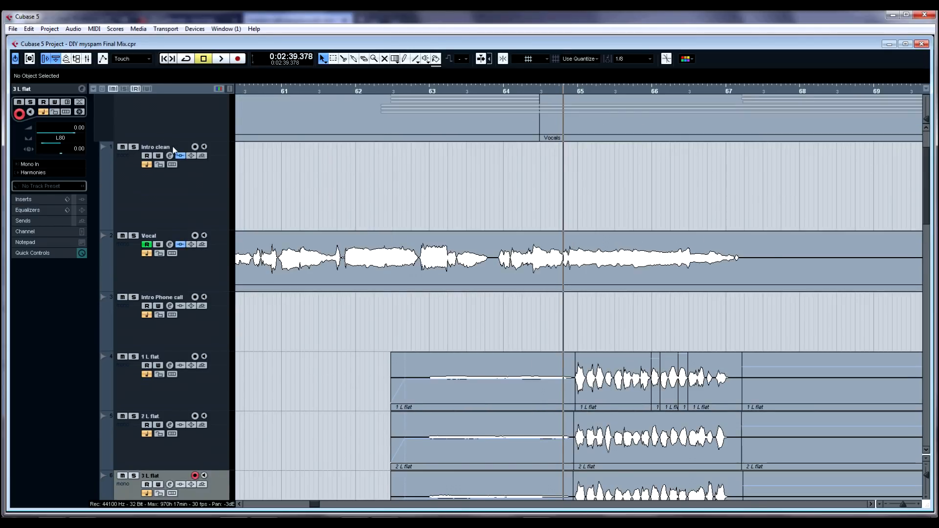
pyautogui.scroll(2, 173, 148)
pyautogui.click(134, 167)
pyautogui.scroll(-4, 347, 218)
pyautogui.scroll(2, 346, 216)
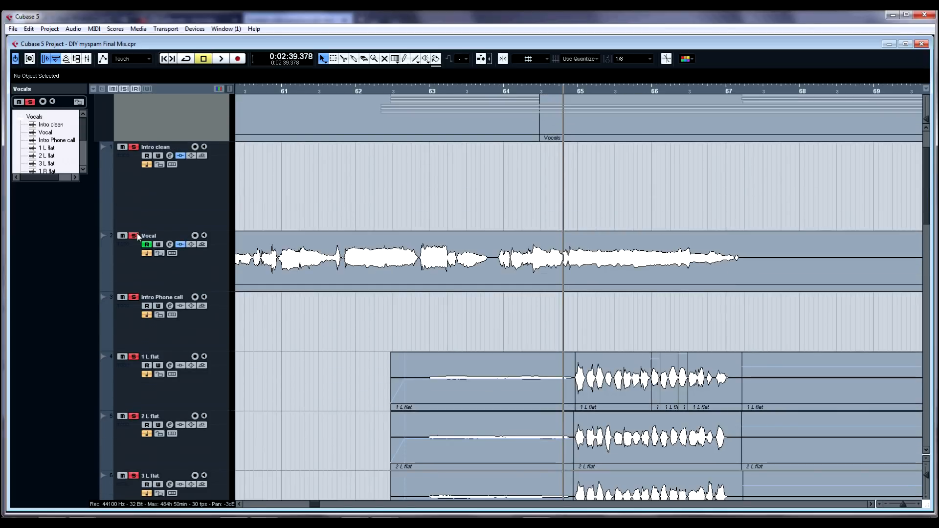
pyautogui.scroll(-6, 436, 299)
pyautogui.press('space')
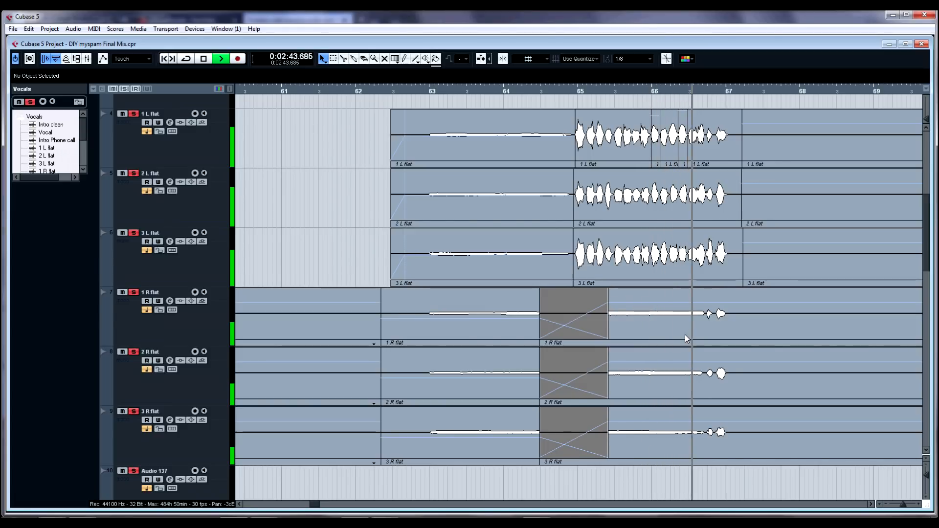
pyautogui.press('space')
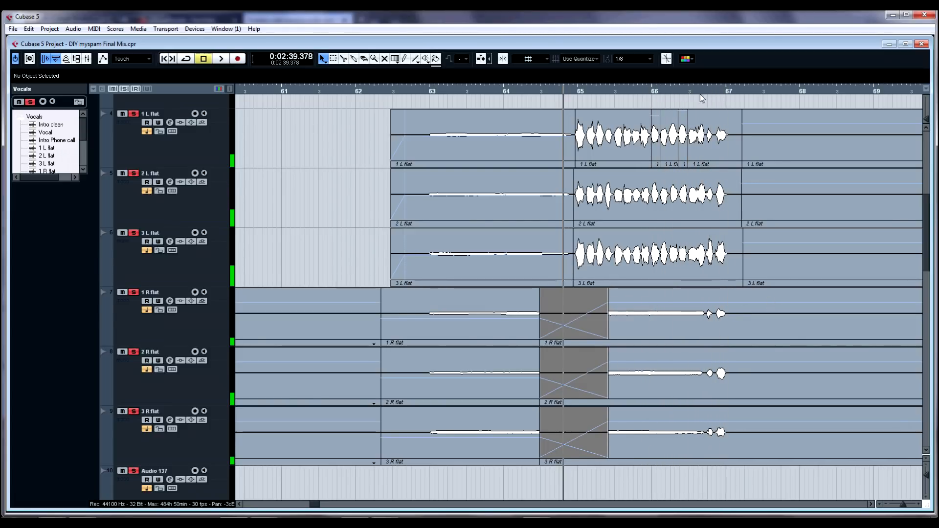
# Step: Zoom further into bars 63 to 67 and play the soloed harmony parts
pyautogui.moveTo(753, 91); pyautogui.dragTo(766, 114)
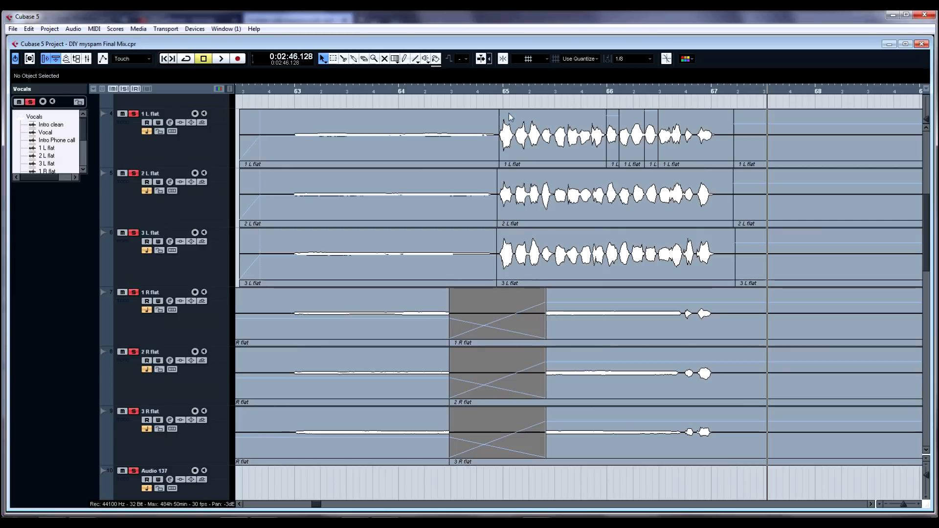
pyautogui.press('space')
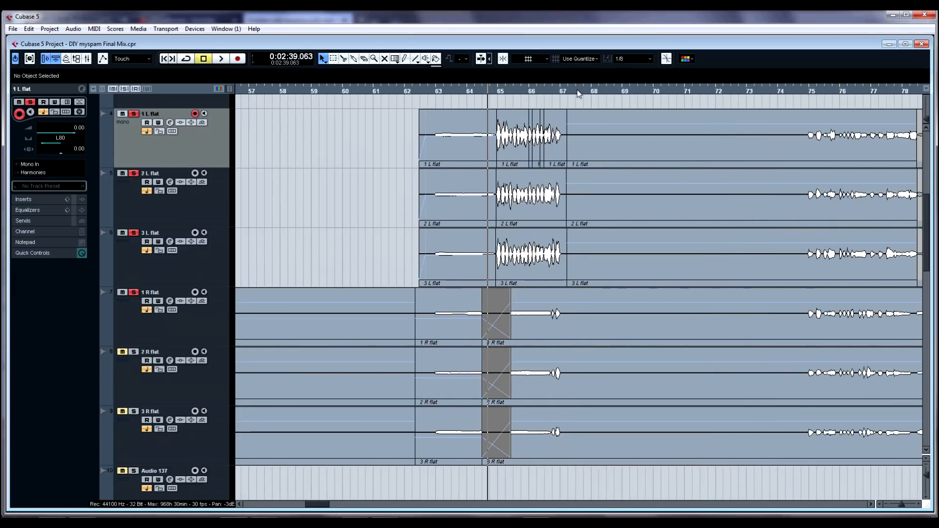
pyautogui.moveTo(578, 94); pyautogui.dragTo(577, 105)
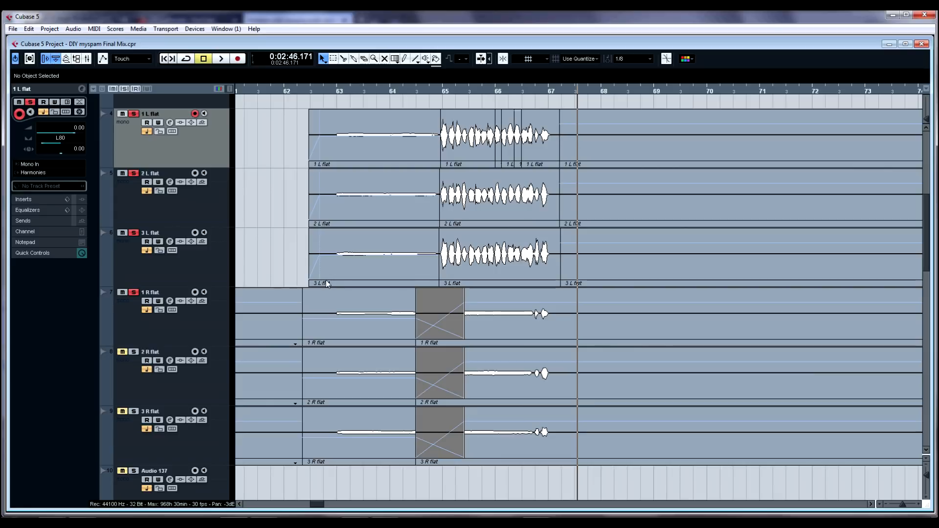
# Step: Reopen the Harmonies channel's Compressor from the mixer and play the passage from bar 65 with it, then stop
pyautogui.press('F3')
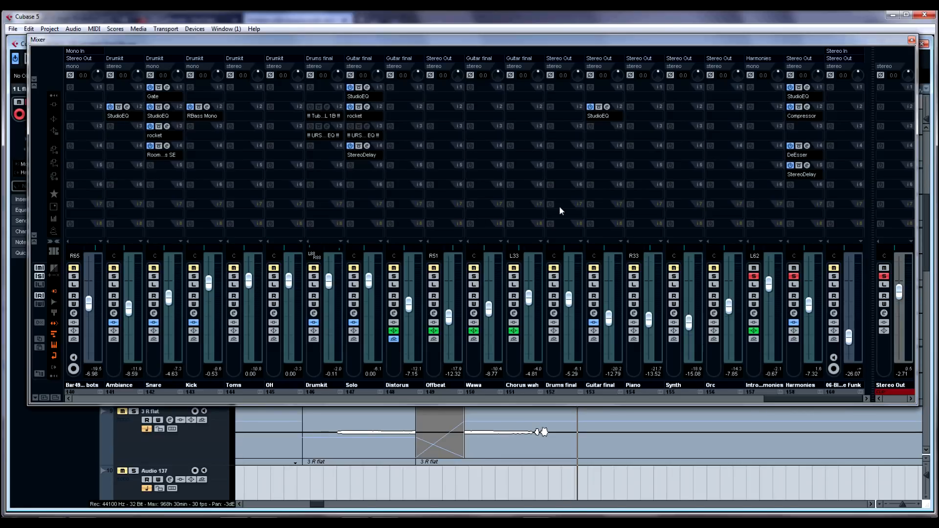
pyautogui.click(800, 367)
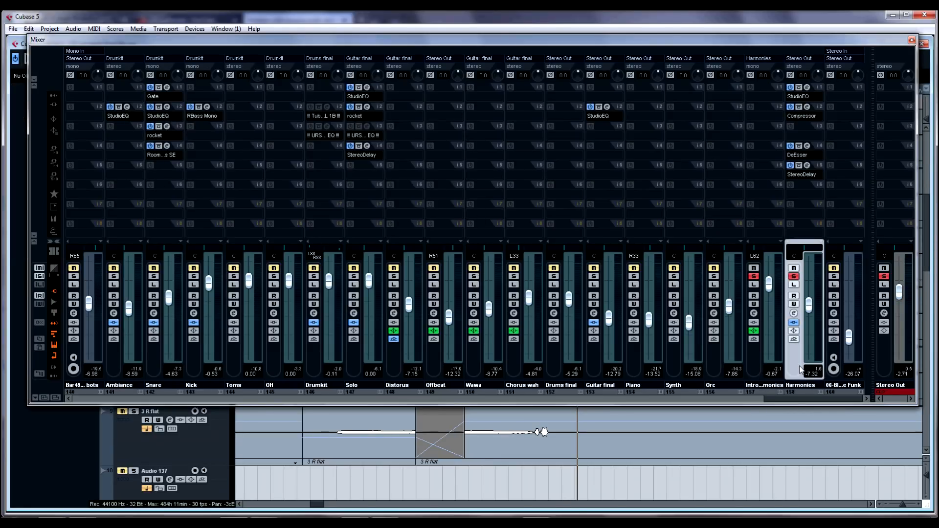
pyautogui.click(806, 106)
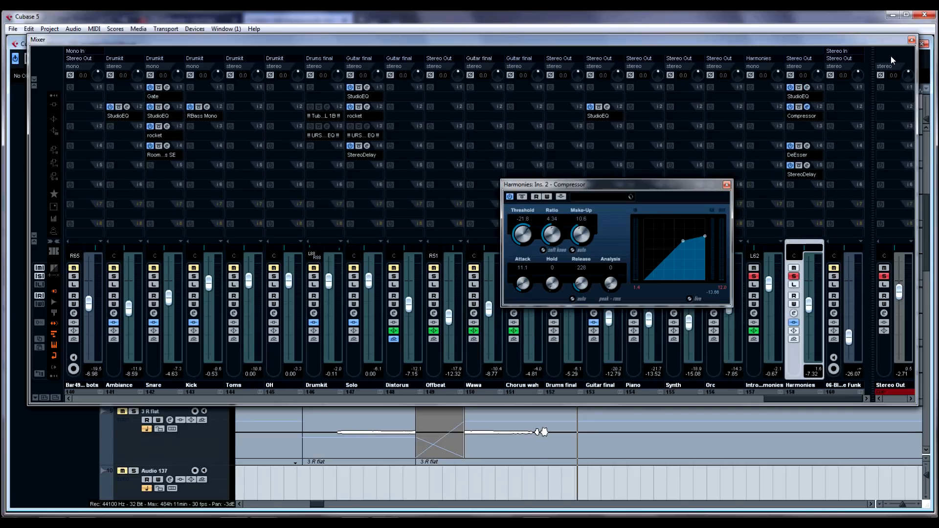
pyautogui.click(911, 39)
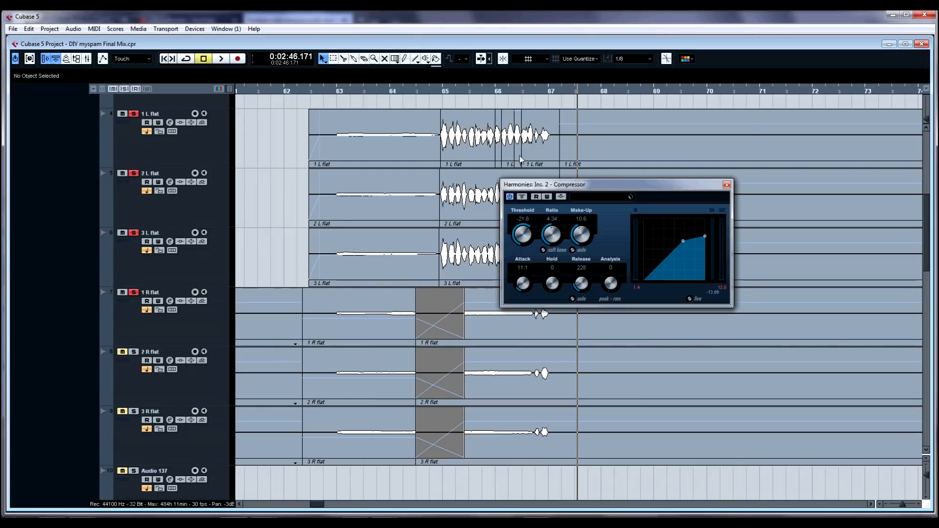
pyautogui.click(445, 103)
pyautogui.press('space')
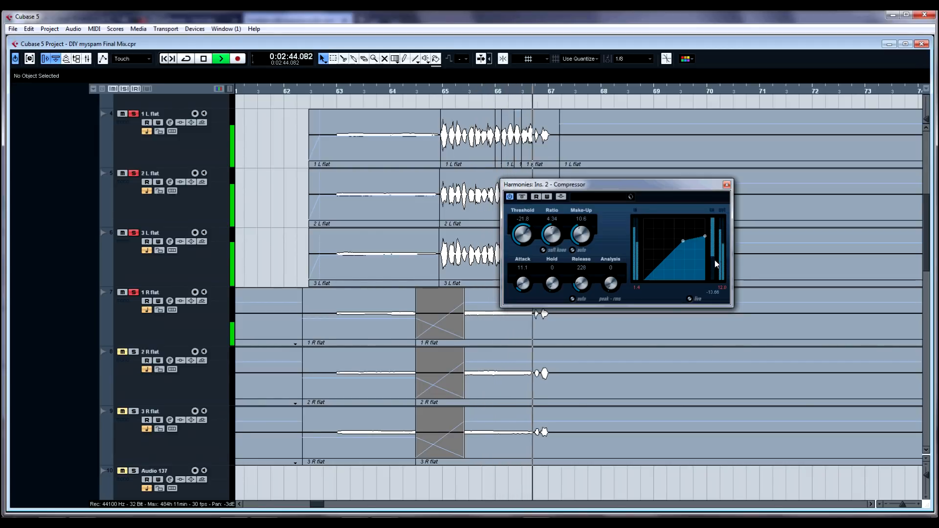
pyautogui.press('space')
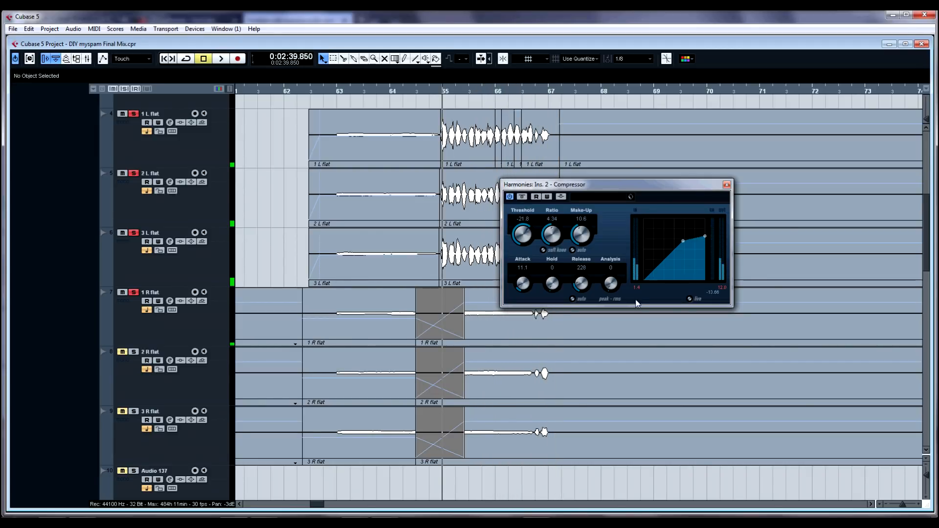
# Step: Select the 1 R flat part near bar 64 and move the Compressor window aside
pyautogui.click(485, 324)
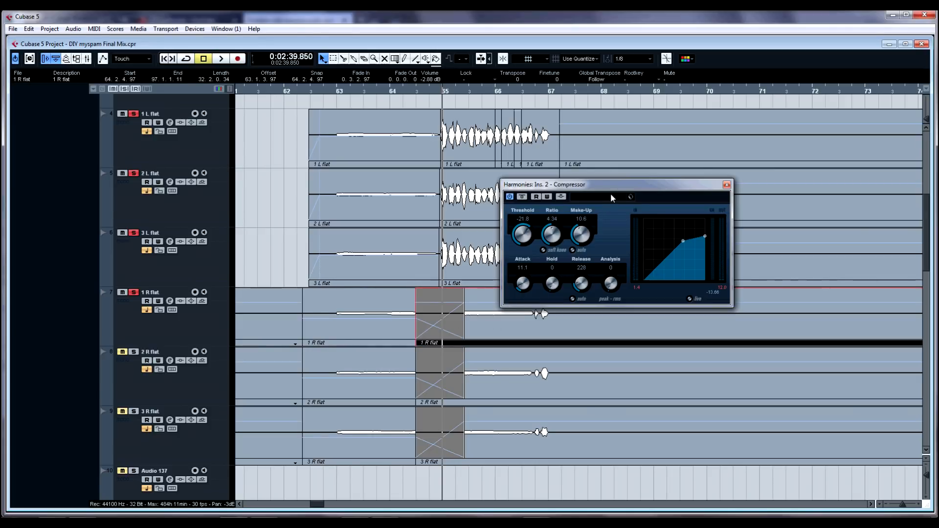
pyautogui.moveTo(615, 188); pyautogui.dragTo(728, 162)
pyautogui.click(481, 385)
pyautogui.click(488, 437)
pyautogui.click(499, 341)
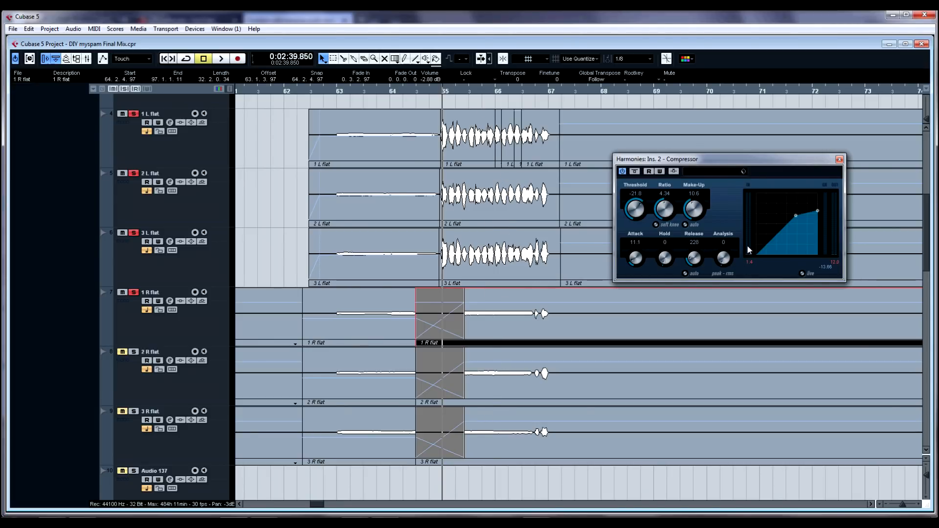
# Step: Select the 1 L flat, 2 L flat and 3 L flat tracks together and set their output routing to No Bus
pyautogui.click(204, 275)
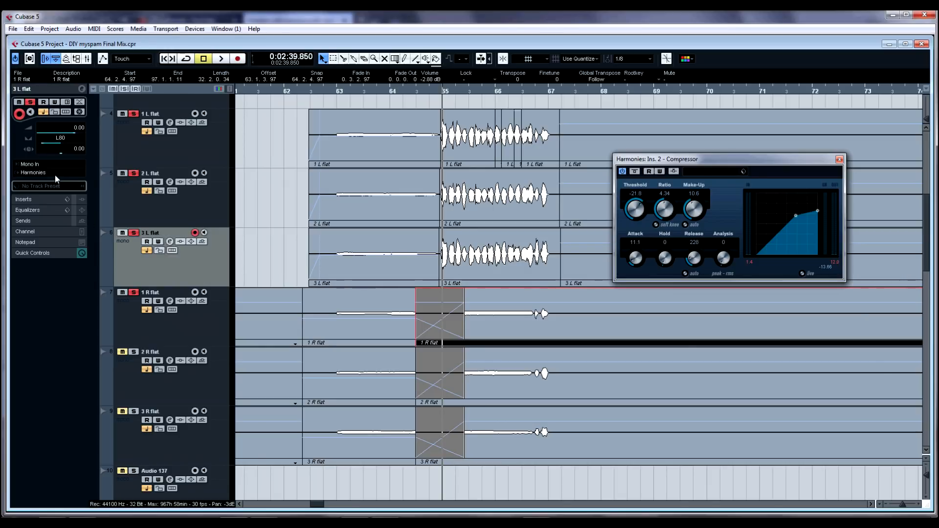
pyautogui.hotkey('alt', 'Tab')
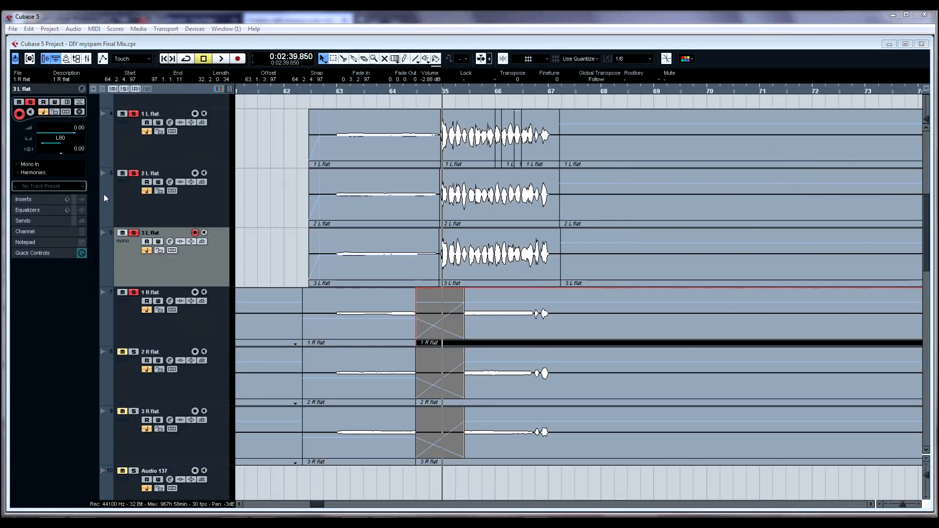
pyautogui.click(57, 171)
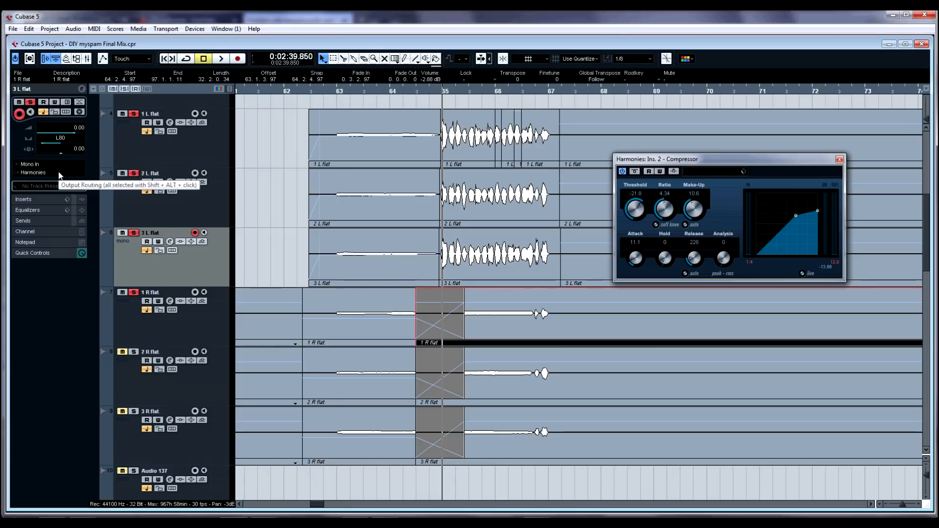
pyautogui.click(83, 174)
pyautogui.click(55, 182)
pyautogui.keyDown('shift'); pyautogui.click(137, 156); pyautogui.keyUp('shift')
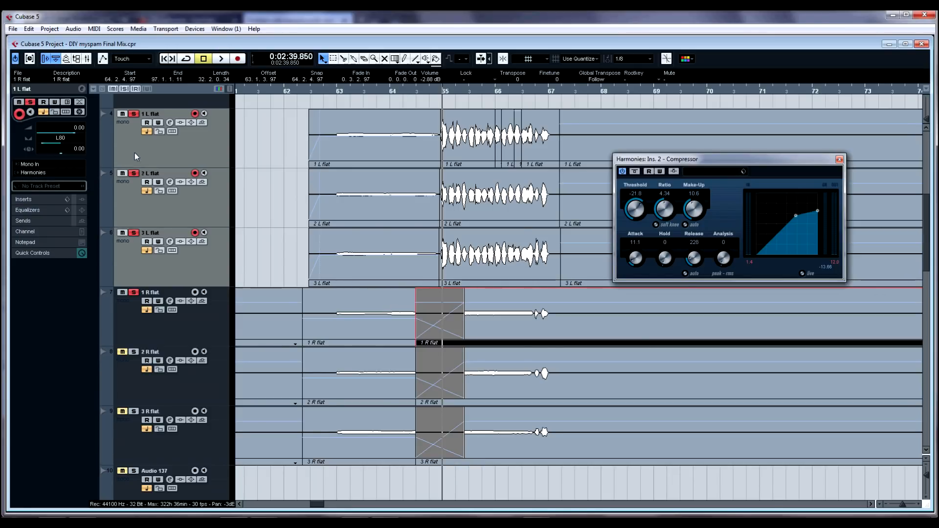
pyautogui.click(60, 173)
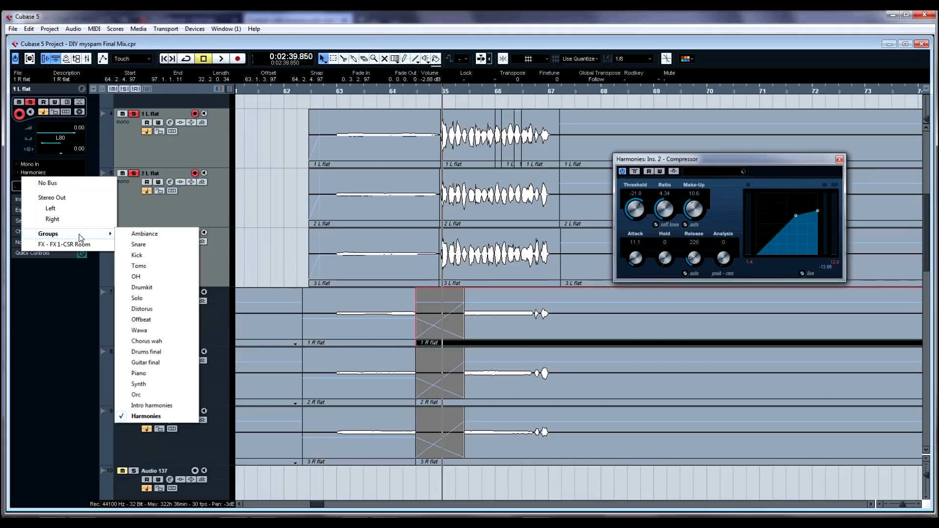
pyautogui.click(58, 183)
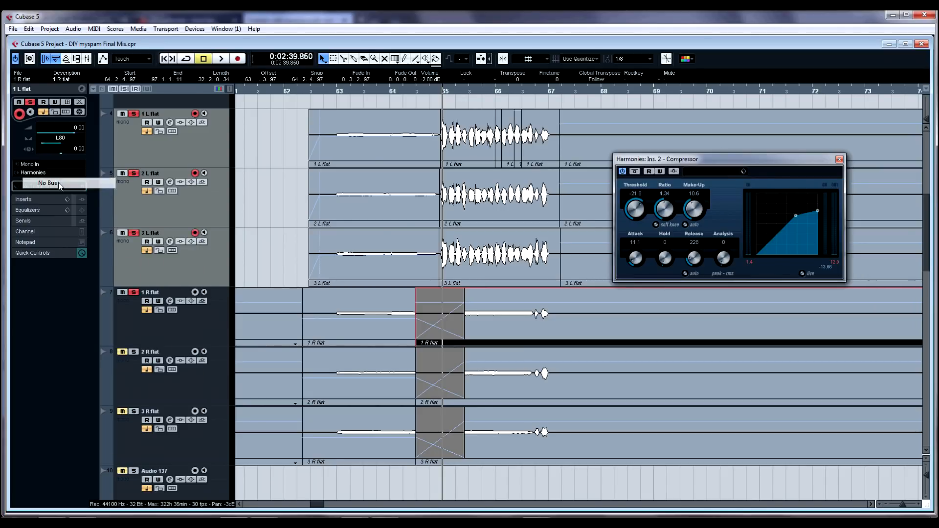
# Step: Select the 3 L flat track, enable the Harmonies compressor's side-chain input and show the track's sends
pyautogui.click(194, 156)
pyautogui.click(205, 207)
pyautogui.click(207, 252)
pyautogui.click(221, 206)
pyautogui.click(213, 160)
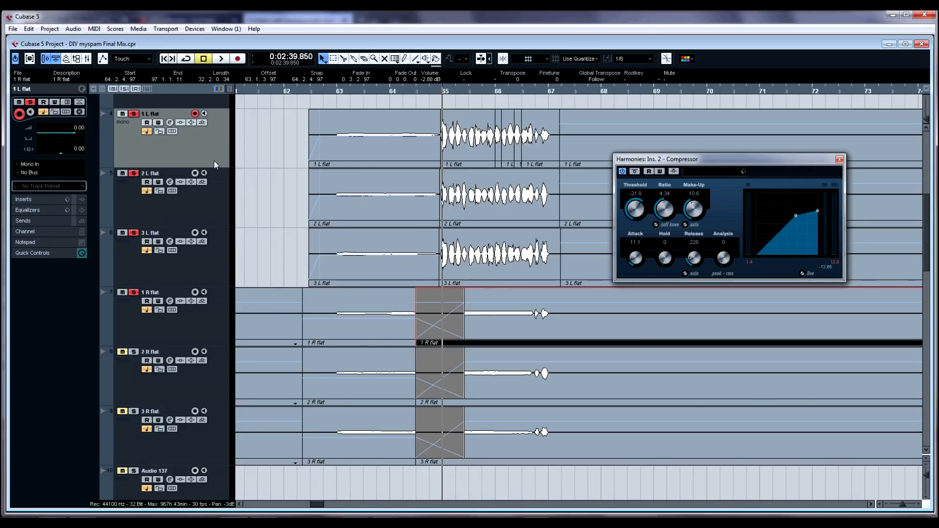
pyautogui.click(207, 238)
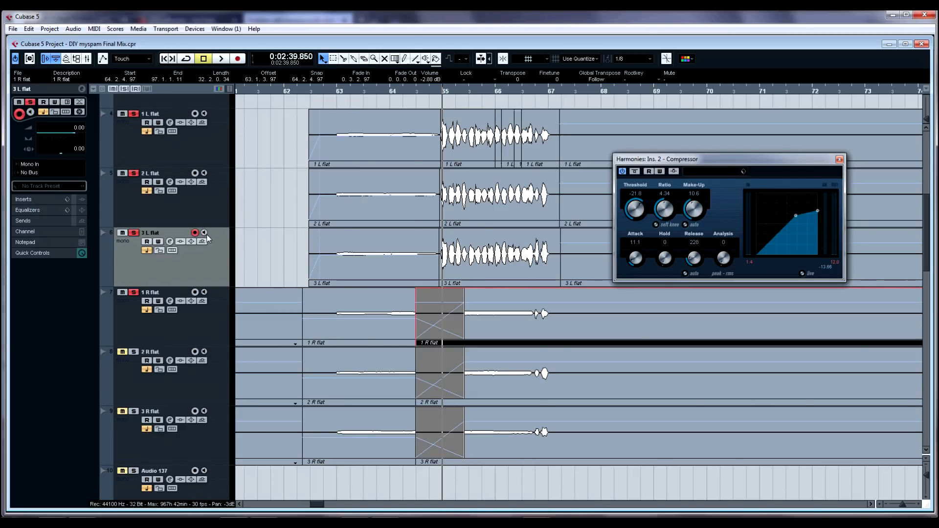
pyautogui.click(674, 172)
pyautogui.click(46, 222)
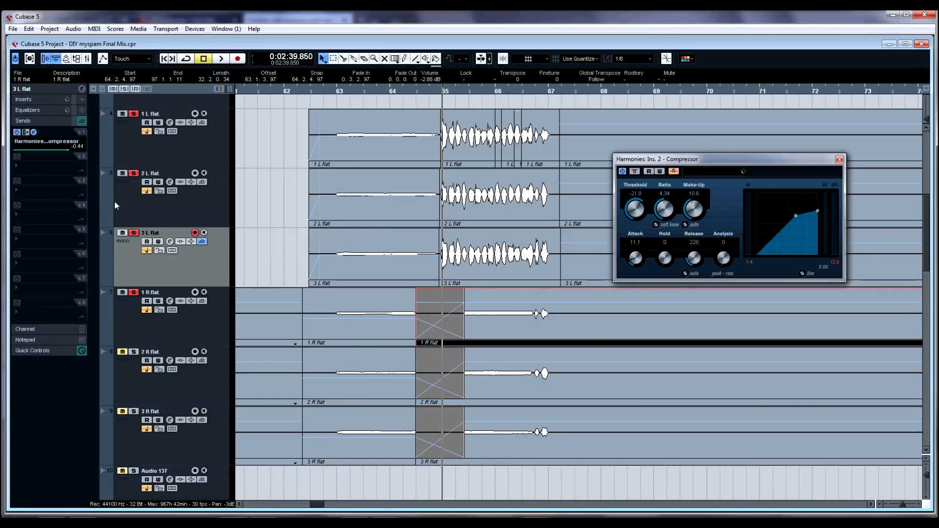
# Step: Select the 1 L flat track and activate its send to the Harmonies compressor side-chain
pyautogui.press('Up')
pyautogui.press('Up')
pyautogui.click(17, 133)
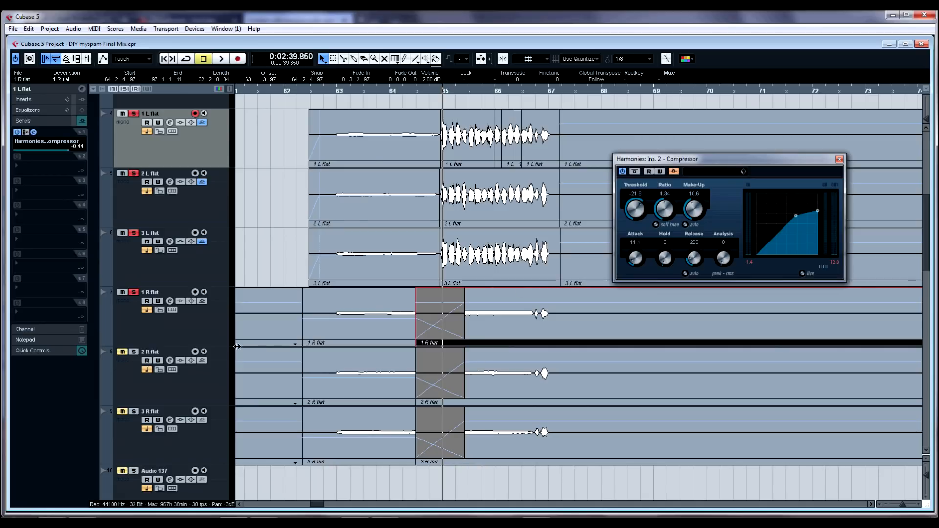
# Step: Select the 2 R flat, 3 R flat and 1 R flat tracks in turn and review their routing
pyautogui.click(134, 352)
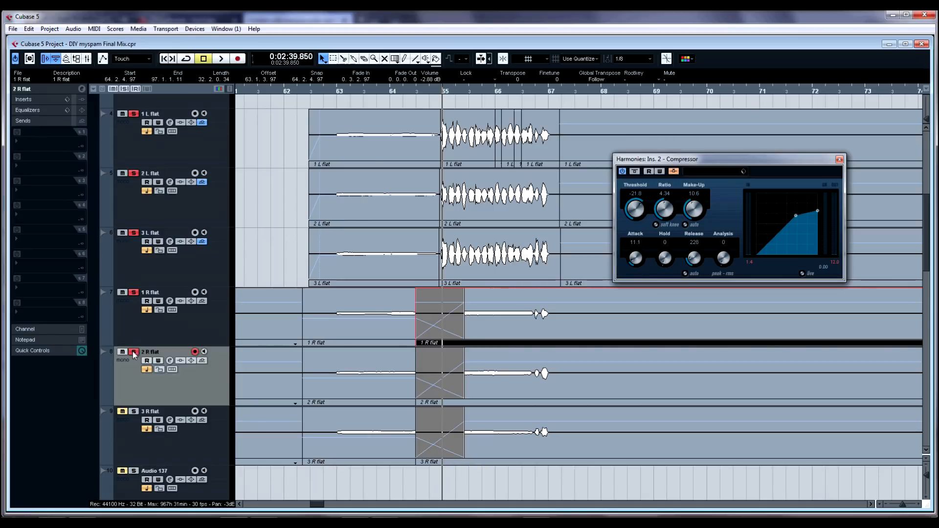
pyautogui.click(133, 411)
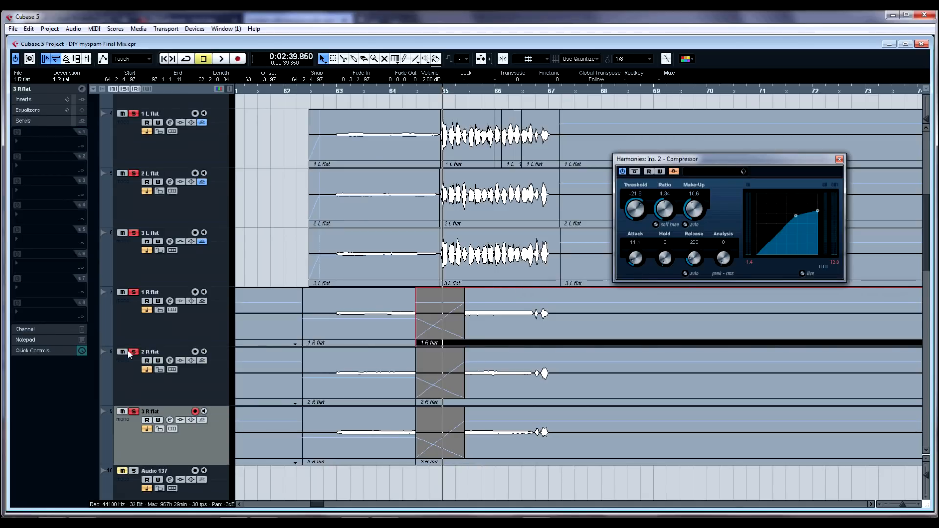
pyautogui.click(128, 324)
pyautogui.click(51, 87)
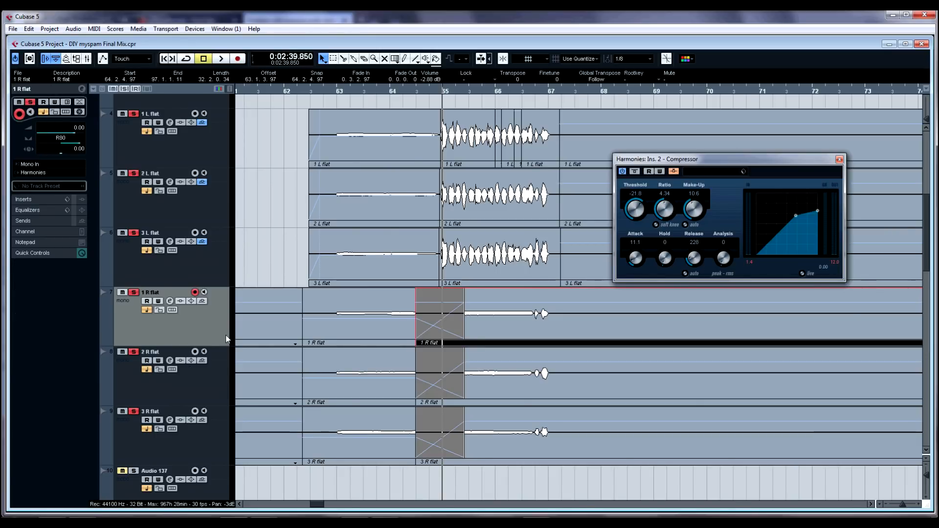
# Step: Audition the R flat parts around bar 65 with the Play tool, then return to the selection tool
pyautogui.rightClick(444, 327)
pyautogui.click(478, 339)
pyautogui.moveTo(474, 331); pyautogui.dragTo(477, 425)
pyautogui.press('1')
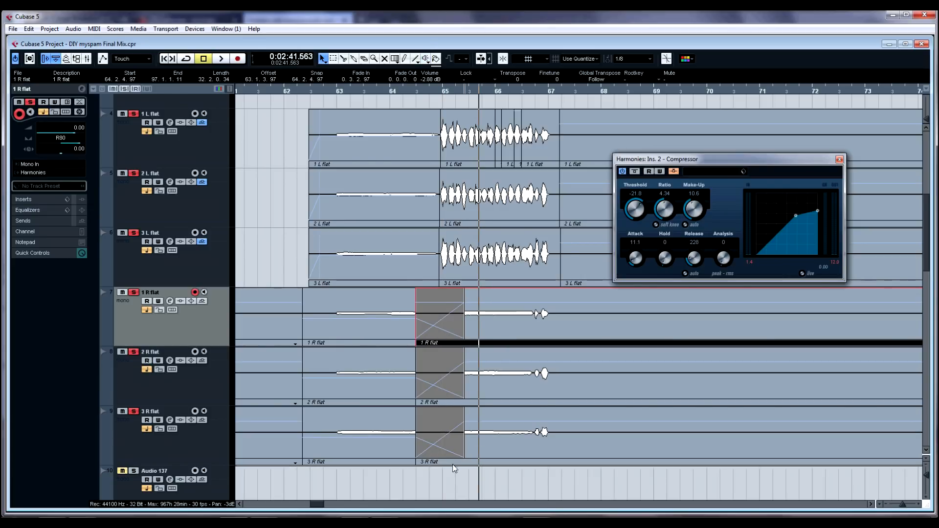
pyautogui.click(445, 485)
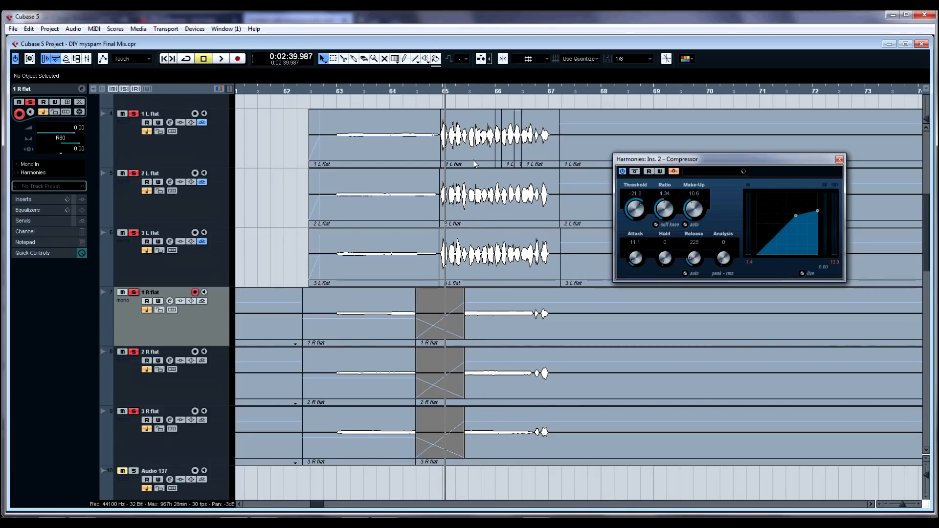
# Step: Play the harmony passage from bar 65 and stop
pyautogui.moveTo(445, 93); pyautogui.dragTo(436, 99)
pyautogui.press('space')
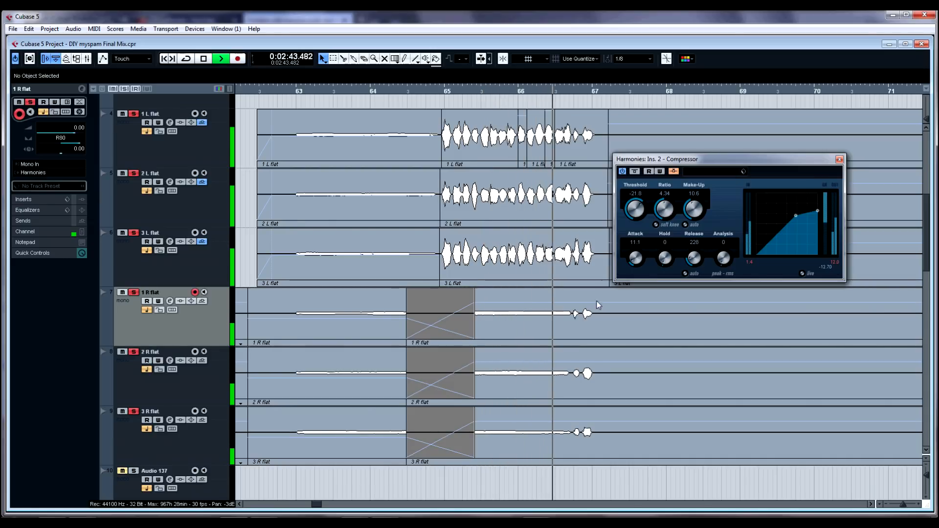
pyautogui.press('space')
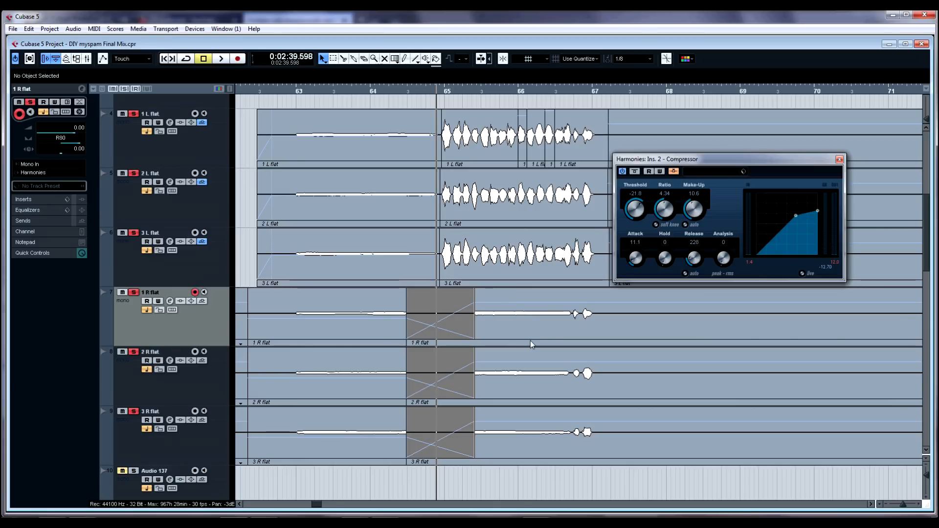
# Step: Select the 1 L flat, 2 L flat and 3 L flat tracks and route their output to the Harmonies group
pyautogui.click(135, 151)
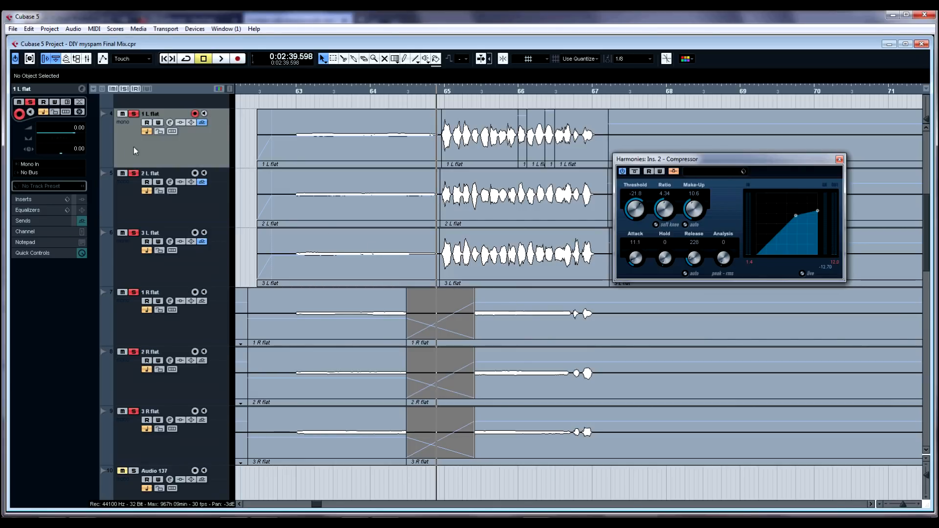
pyautogui.click(54, 173)
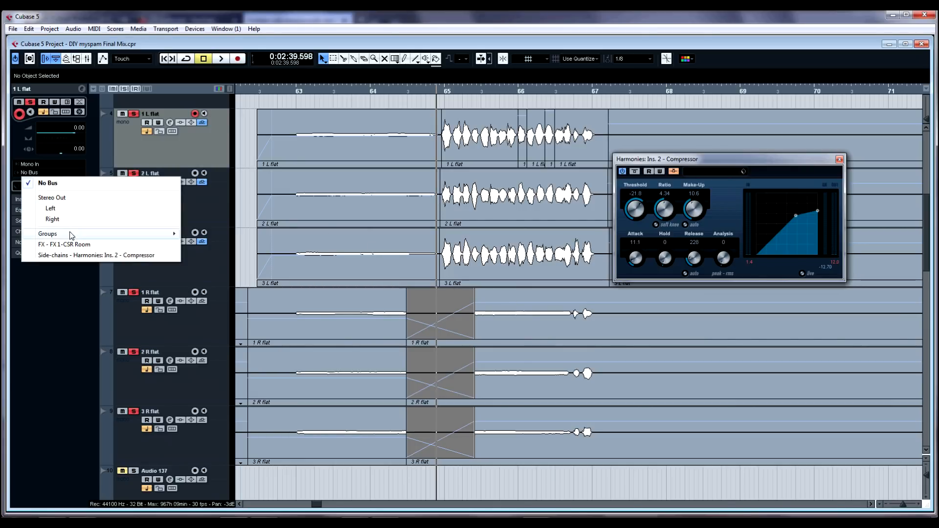
pyautogui.moveTo(95, 237)
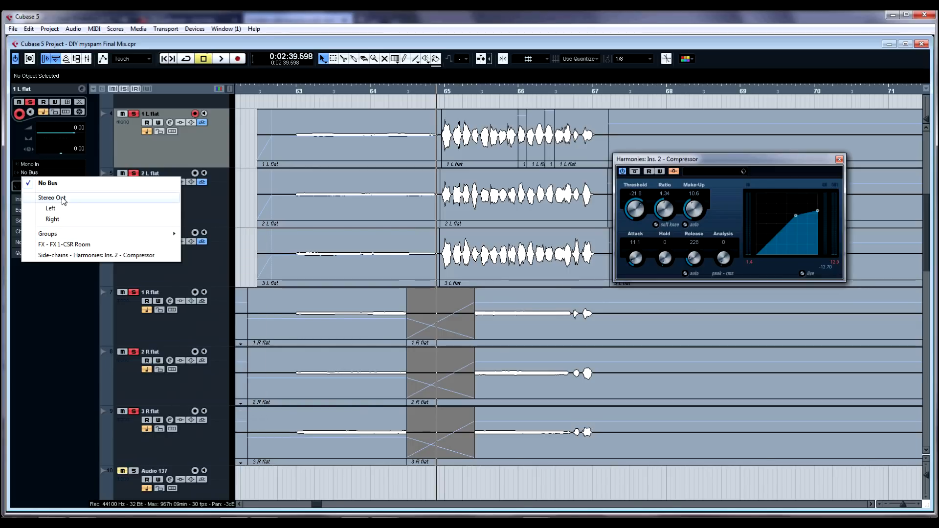
pyautogui.click(214, 179)
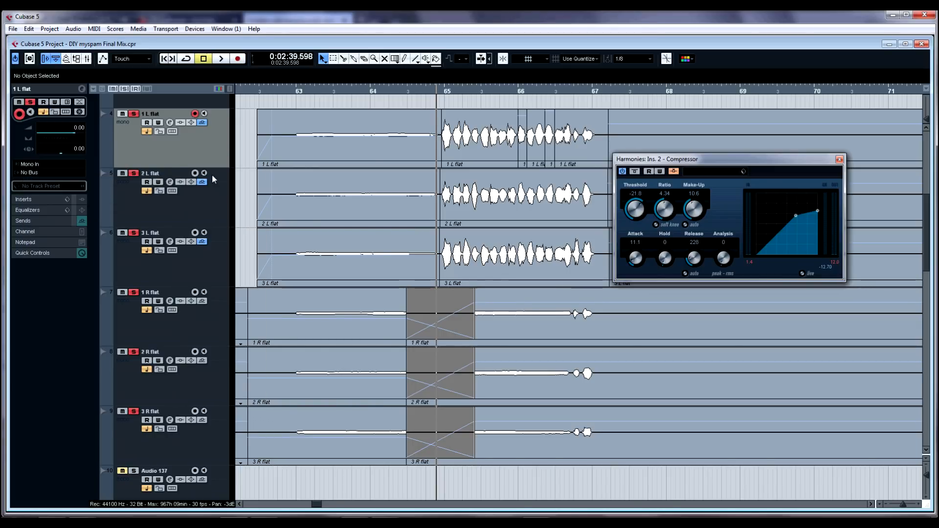
pyautogui.keyDown('shift'); pyautogui.click(202, 265); pyautogui.keyUp('shift')
pyautogui.click(61, 175)
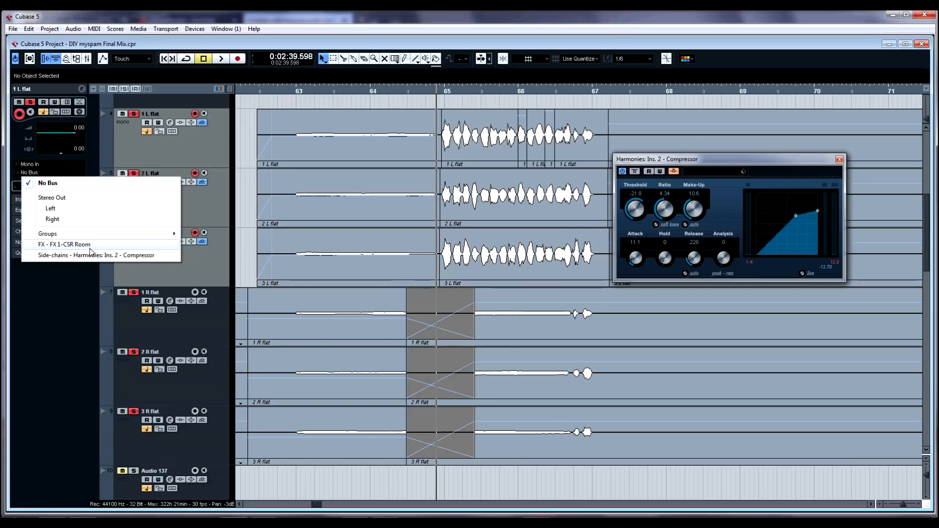
pyautogui.moveTo(146, 233)
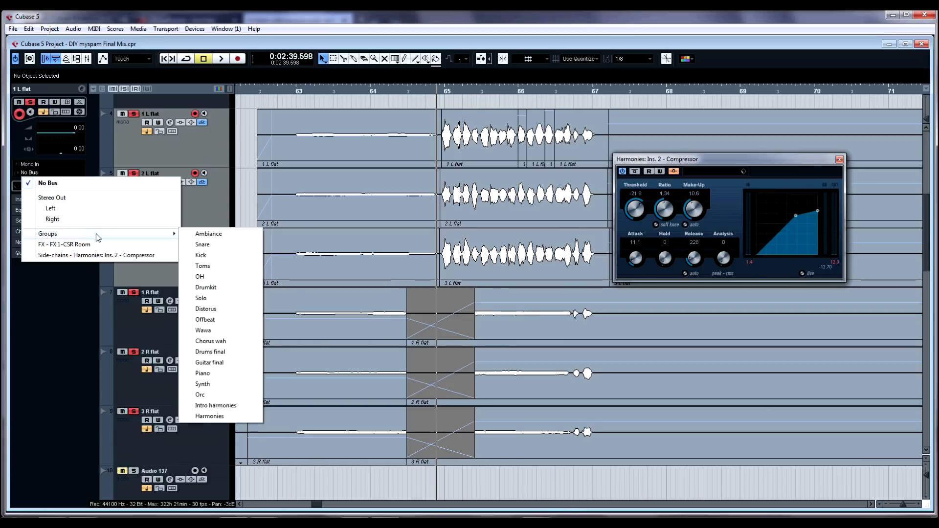
pyautogui.click(210, 416)
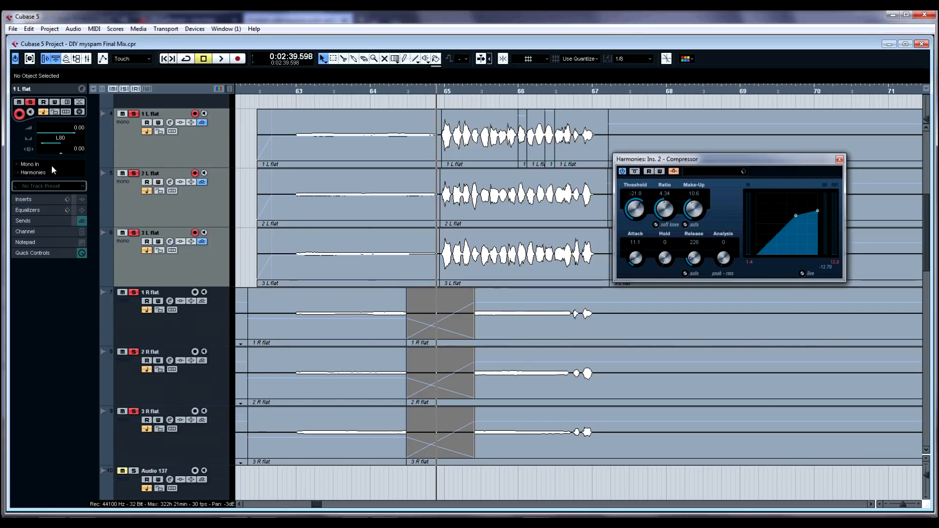
# Step: Review the Harmonies compressor send on each L flat track
pyautogui.click(62, 221)
pyautogui.click(130, 152)
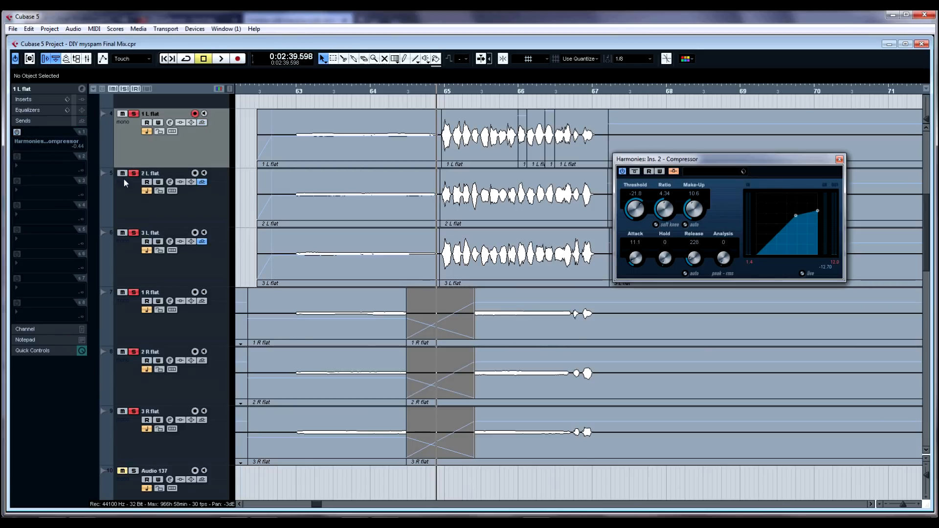
pyautogui.click(125, 183)
pyautogui.click(122, 251)
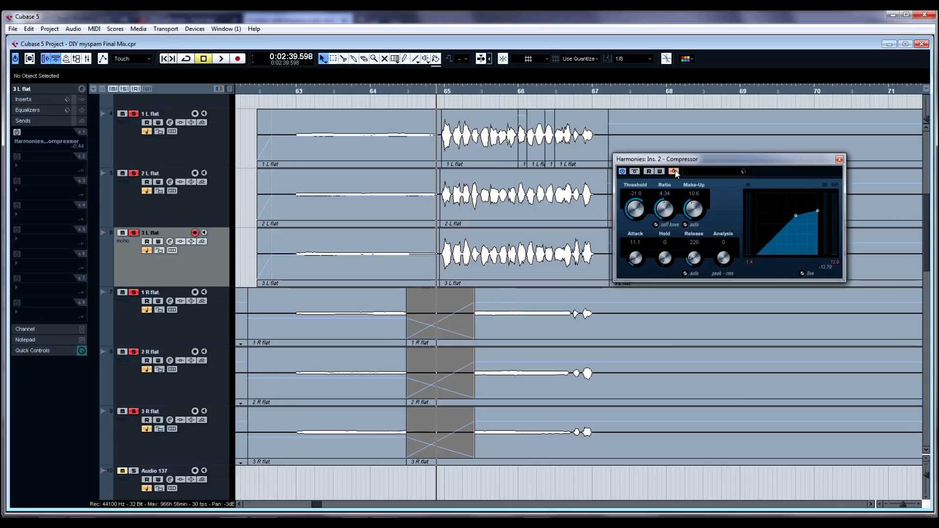
# Step: Play the harmonies from bar 65, close the Compressor window and stop playback
pyautogui.click(438, 92)
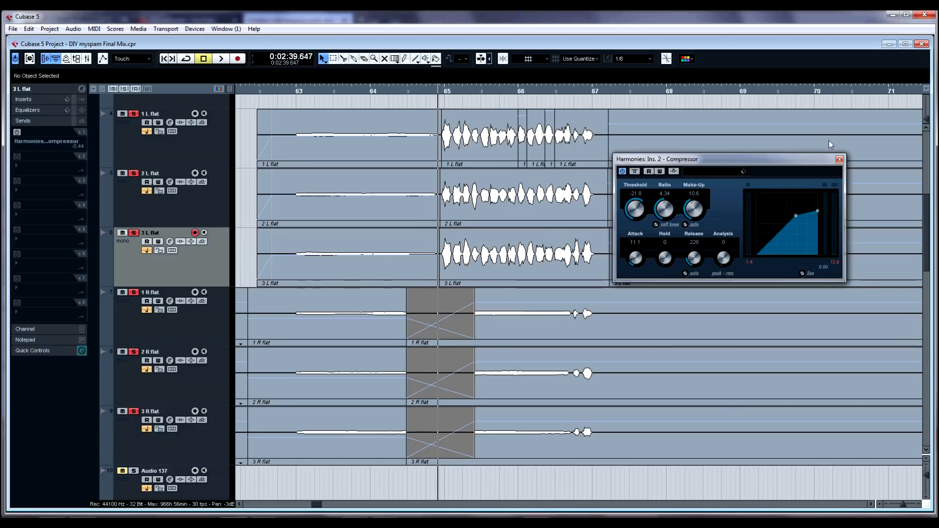
pyautogui.press('space')
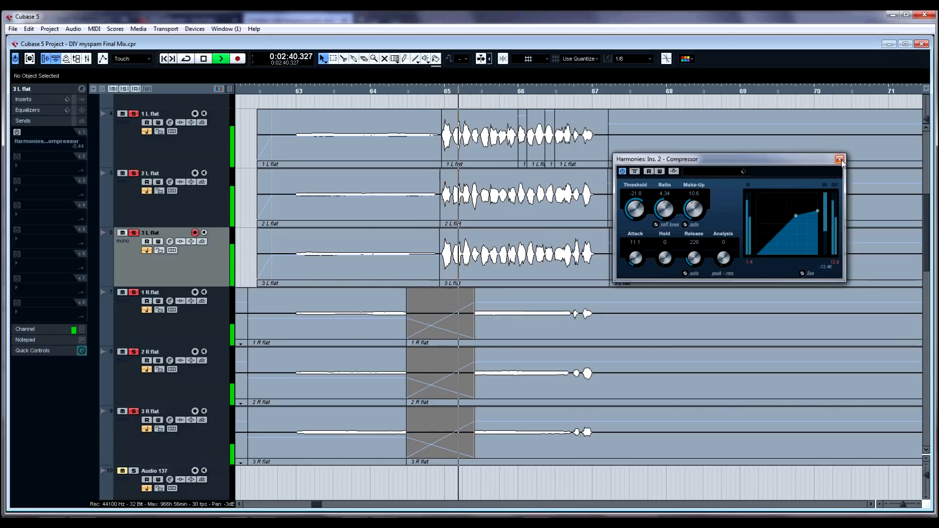
pyautogui.click(839, 159)
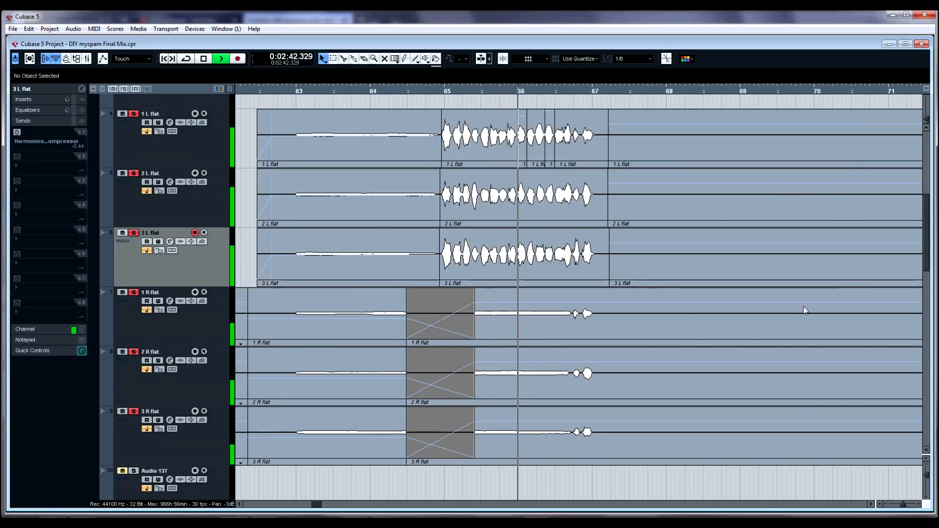
pyautogui.click(869, 504)
pyautogui.press('space')
# Step: Open the mixer, inspect the Harmonies channel's Compressor insert, and close both windows
pyautogui.moveTo(489, 88); pyautogui.dragTo(435, 61)
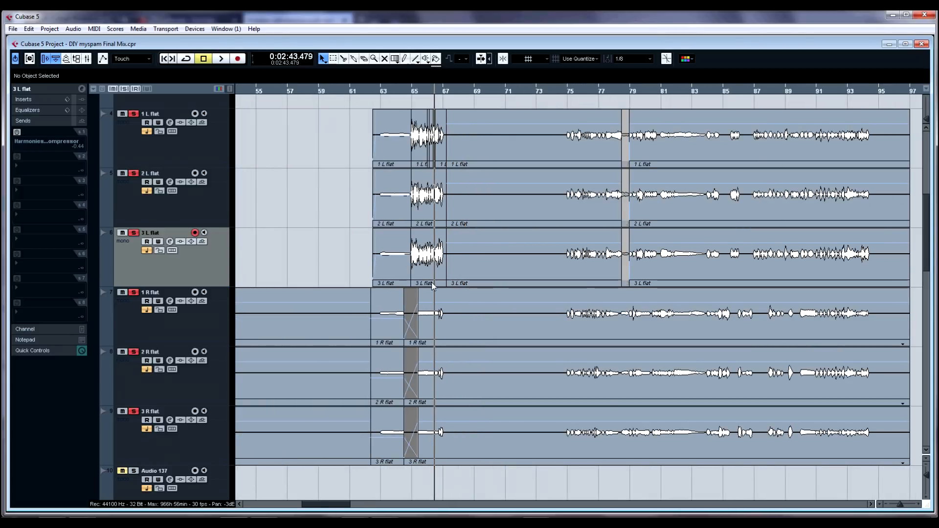
pyautogui.press('F3')
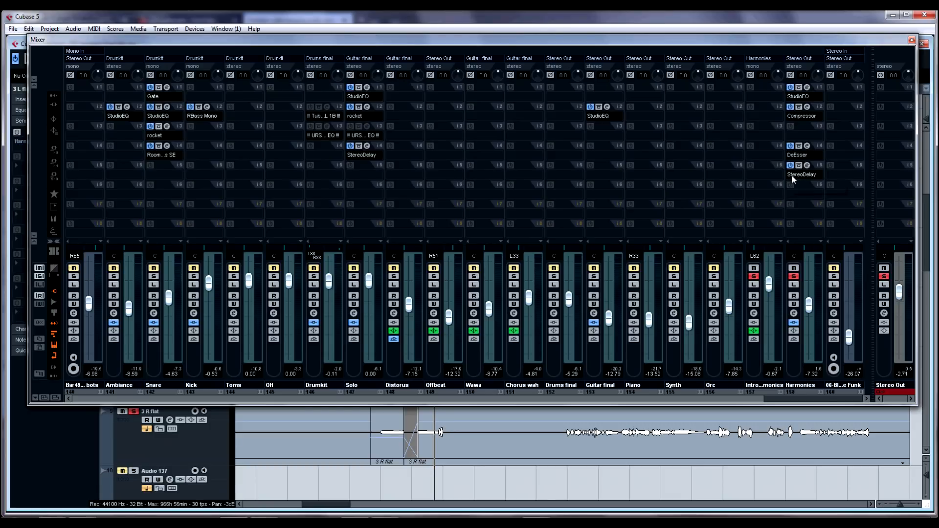
pyautogui.click(806, 108)
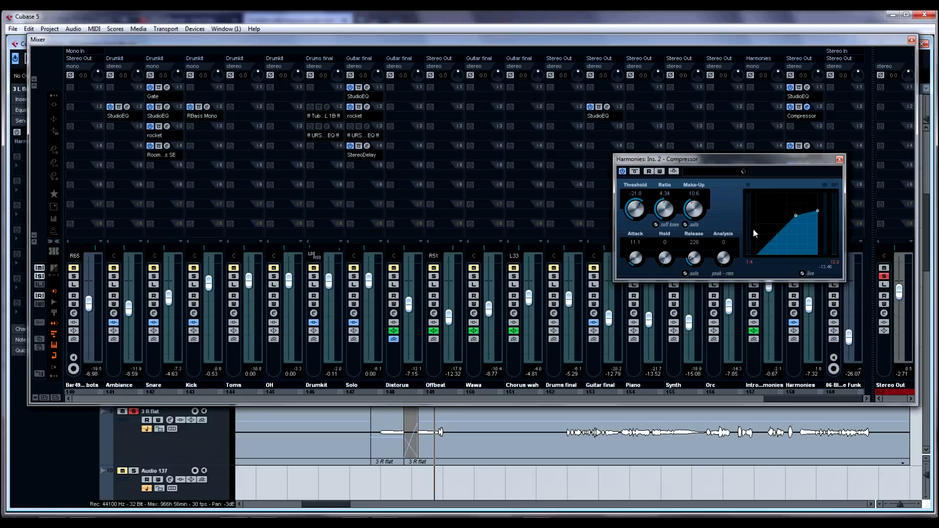
pyautogui.click(838, 160)
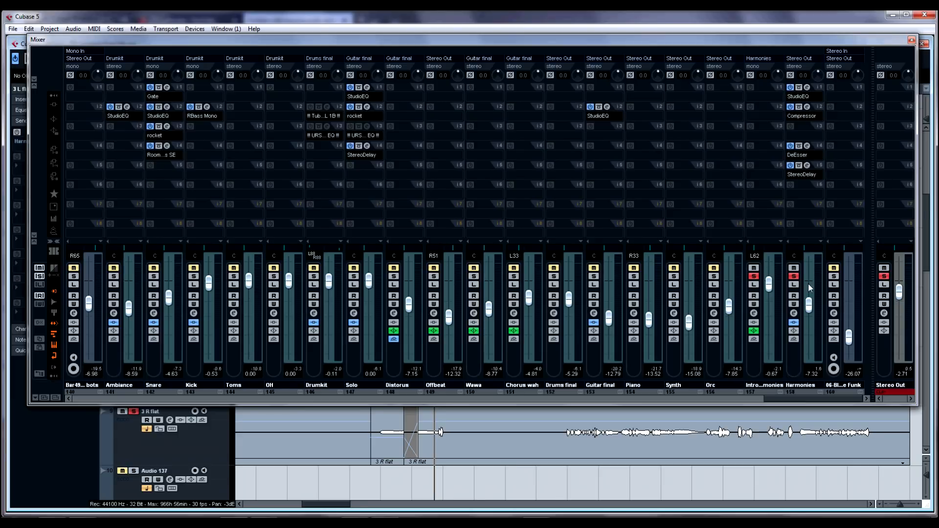
pyautogui.click(911, 41)
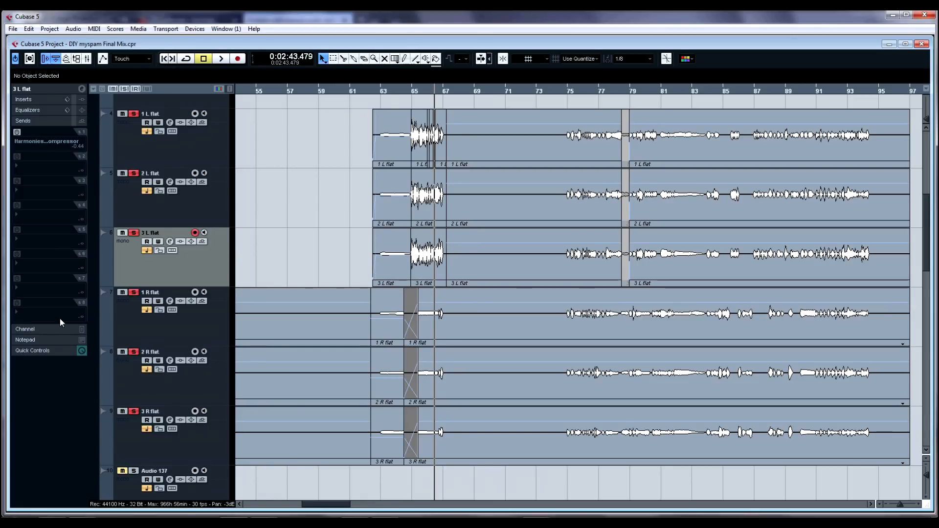
# Step: Solo the Vocals folder and the Vocal track
pyautogui.moveTo(402, 91); pyautogui.dragTo(363, 58)
pyautogui.moveTo(374, 92); pyautogui.dragTo(324, 125)
pyautogui.scroll(5, 345, 294)
pyautogui.scroll(-5, 347, 291)
pyautogui.scroll(2, 348, 287)
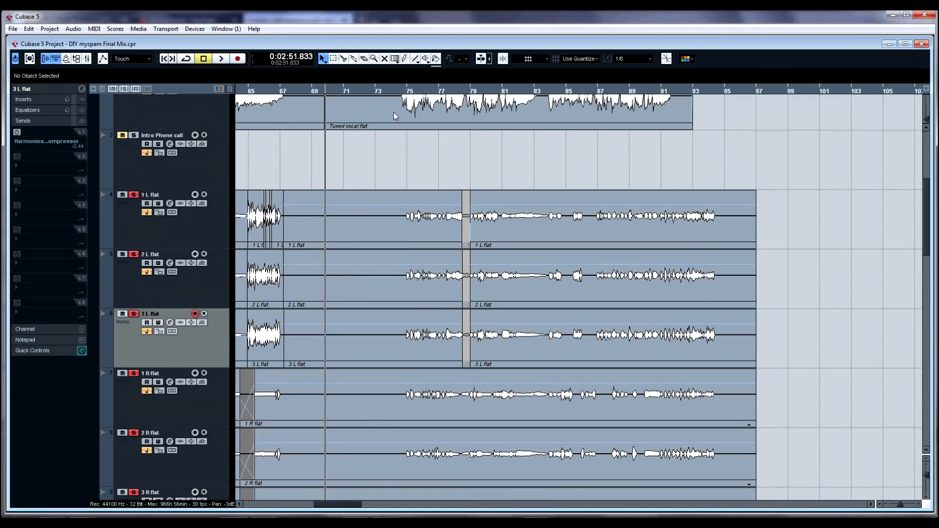
pyautogui.scroll(2, 369, 161)
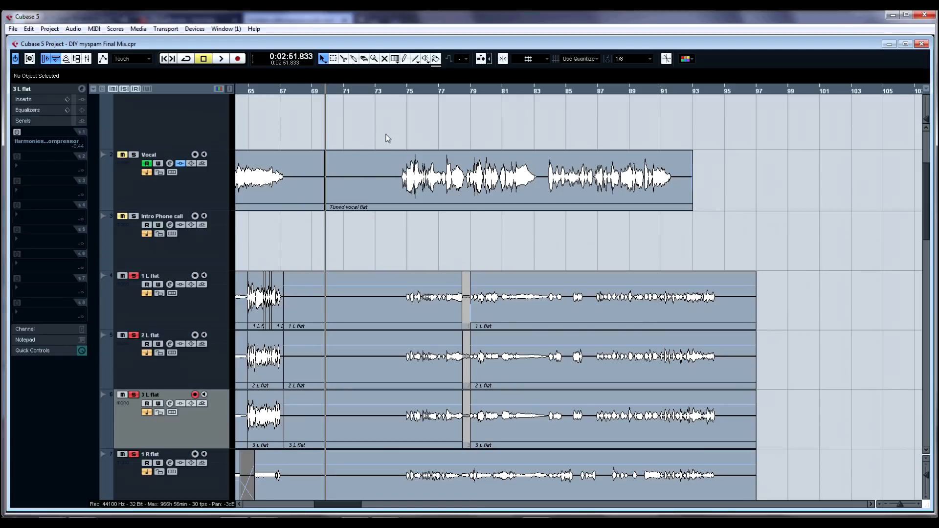
pyautogui.click(402, 134)
pyautogui.scroll(4, 141, 138)
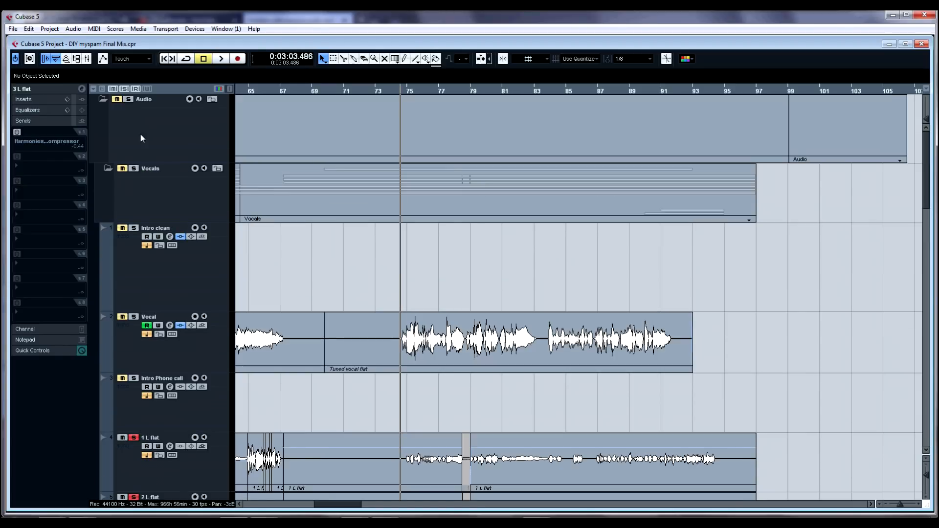
pyautogui.click(131, 167)
pyautogui.click(133, 314)
# Step: Play the soloed vocals and harmonies, then stop
pyautogui.press('space')
pyautogui.scroll(-4, 425, 329)
pyautogui.scroll(2, 556, 359)
pyautogui.scroll(-4, 556, 359)
pyautogui.press('space')
# Step: Play the soloed vocals and harmonies from around bar 79 and again from bar 84, scrolling through the harmony tracks, then stop
pyautogui.click(475, 174)
pyautogui.press('space')
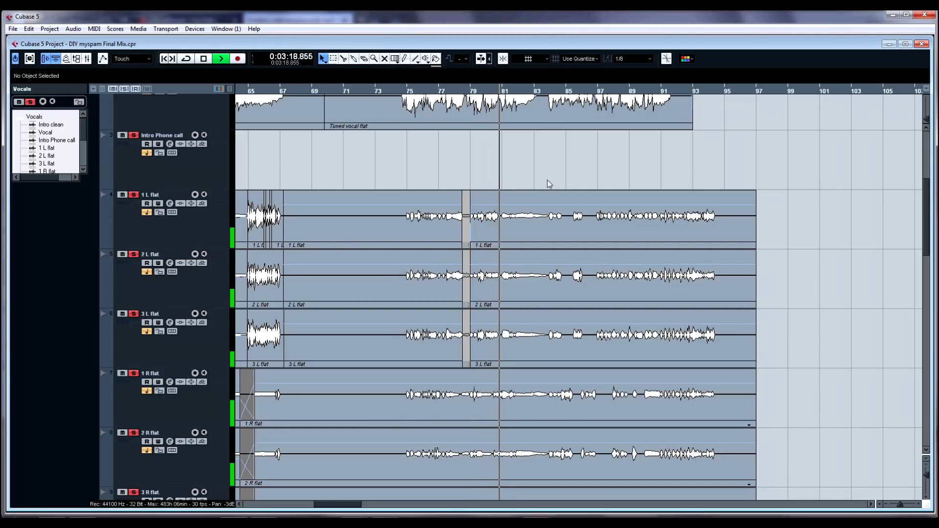
pyautogui.press('space')
pyautogui.click(547, 182)
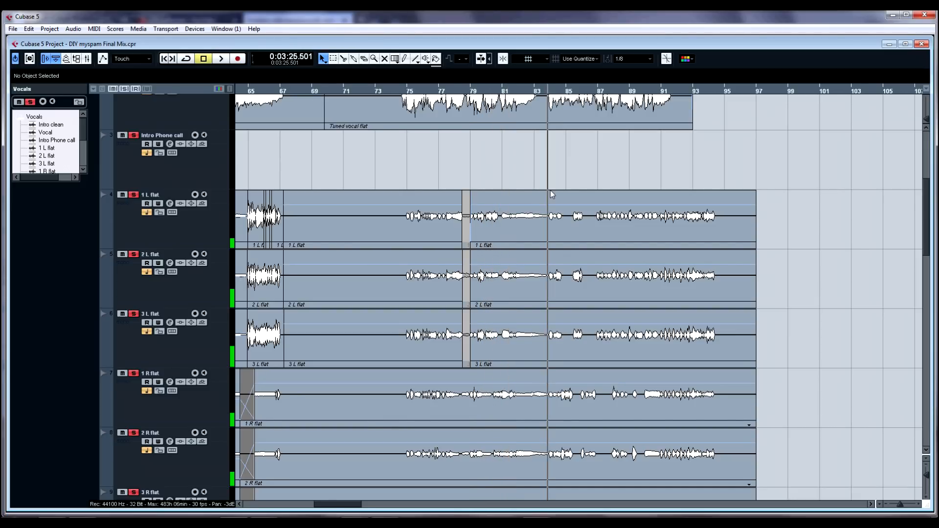
pyautogui.press('space')
pyautogui.scroll(-2, 597, 263)
pyautogui.scroll(2, 596, 251)
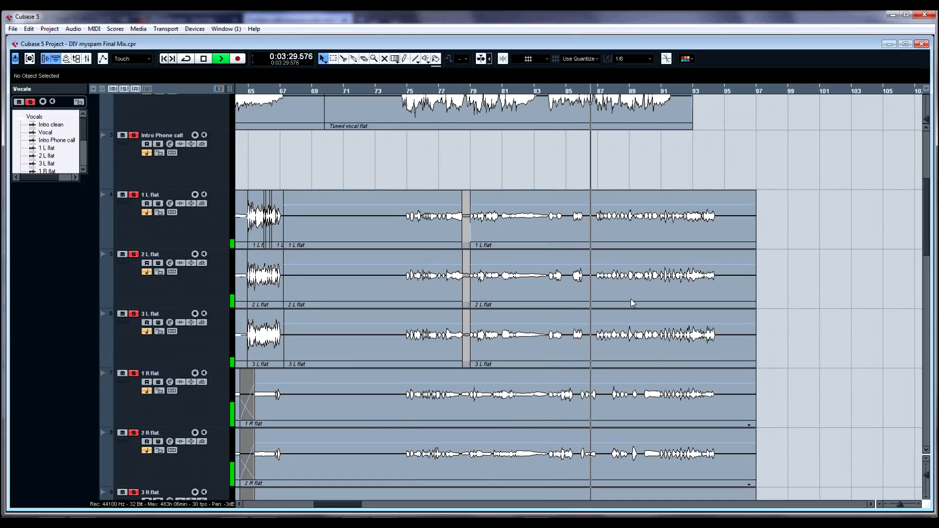
pyautogui.scroll(-2, 647, 301)
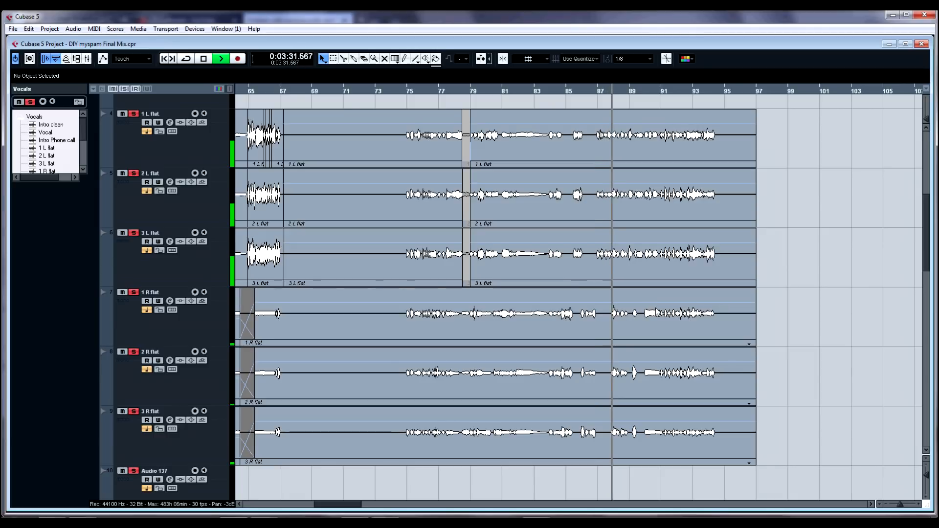
pyautogui.scroll(2, 655, 308)
pyautogui.scroll(-4, 656, 308)
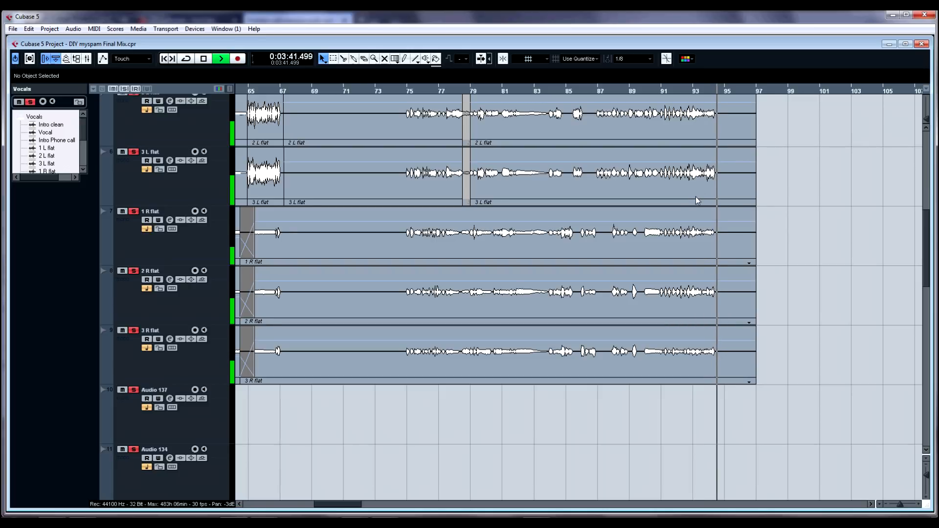
pyautogui.press('space')
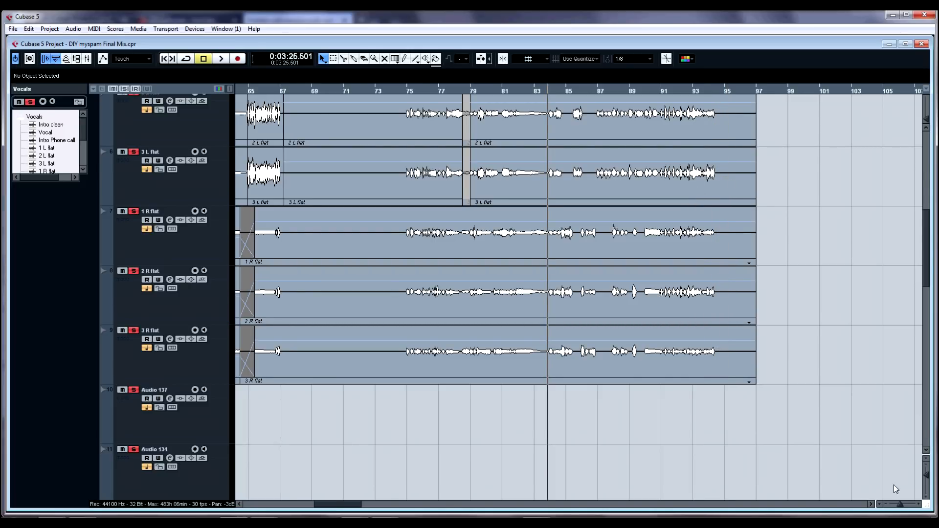
# Step: Zoom in to examine the short vocal events on the End center high flat and Bar22 tracks
pyautogui.moveTo(902, 505); pyautogui.dragTo(895, 506)
pyautogui.scroll(-5, 371, 378)
pyautogui.scroll(-3, 361, 375)
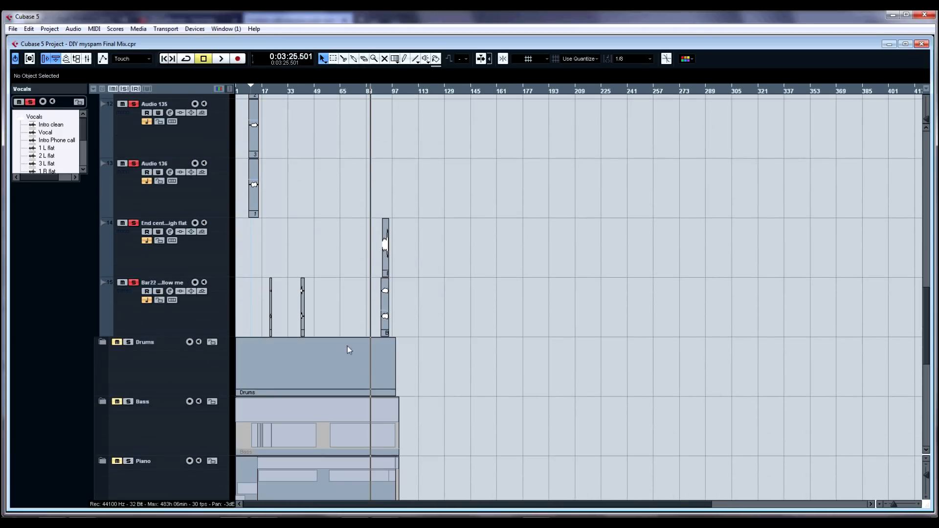
pyautogui.moveTo(375, 92); pyautogui.dragTo(378, 137)
pyautogui.rightClick(521, 257)
pyautogui.click(541, 259)
pyautogui.click(541, 261)
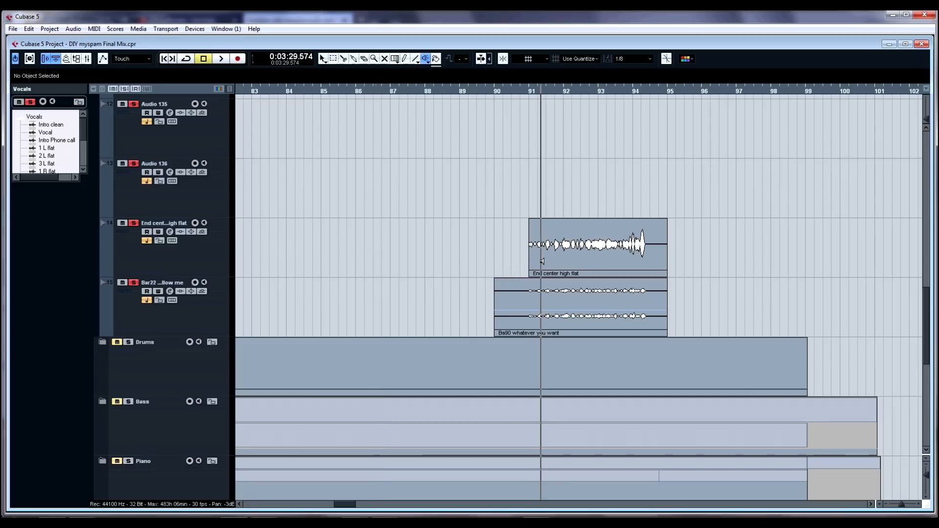
pyautogui.press('1')
pyautogui.moveTo(518, 93); pyautogui.dragTo(506, 66)
pyautogui.moveTo(282, 87); pyautogui.dragTo(283, 108)
pyautogui.rightClick(362, 260)
pyautogui.click(380, 264)
pyautogui.click(322, 290)
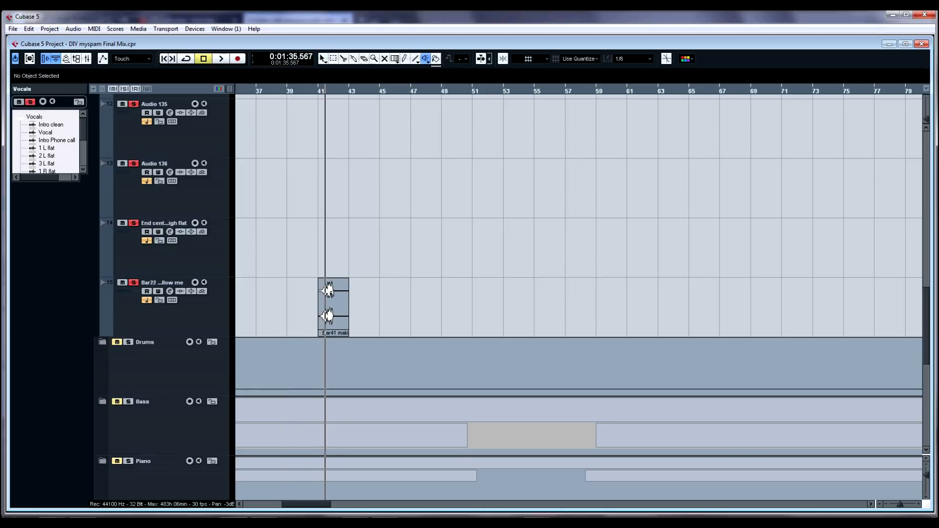
pyautogui.press('1')
# Step: Zoom out horizontally and vertically to view the whole project arrangement with all tracks
pyautogui.scroll(-3, 515, 254)
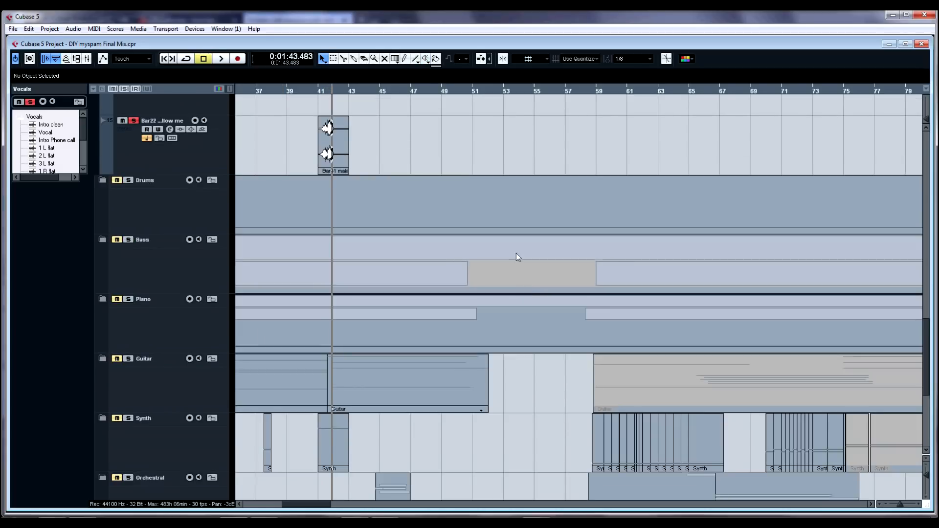
pyautogui.scroll(3, 516, 254)
pyautogui.press('g')
pyautogui.press('g')
pyautogui.press('g')
pyautogui.scroll(15, 305, 219)
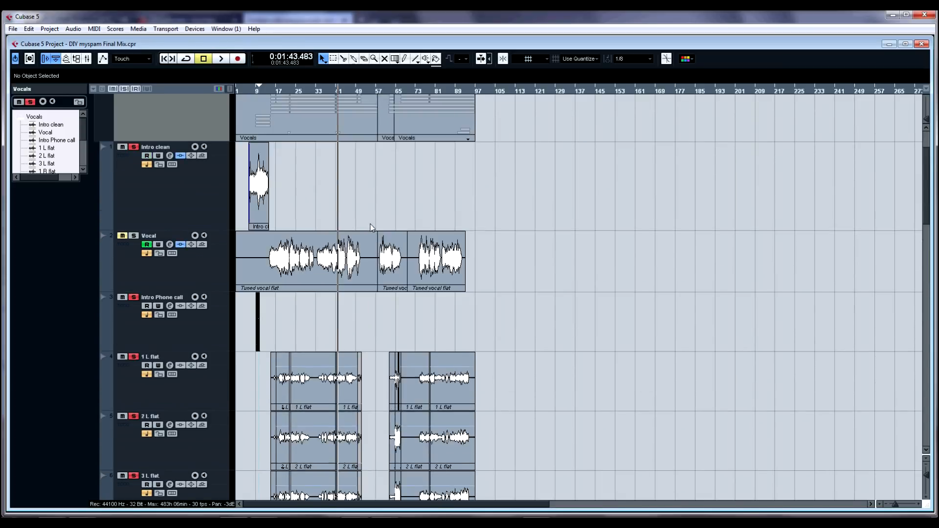
pyautogui.hotkey('shift', 'g')
pyautogui.hotkey('shift', 'g')
pyautogui.hotkey('shift', 'g')
pyautogui.hotkey('shift', 'g')
pyautogui.hotkey('shift', 'g')
pyautogui.hotkey('shift', 'g')
pyautogui.hotkey('shift', 'g')
pyautogui.hotkey('shift', 'g')
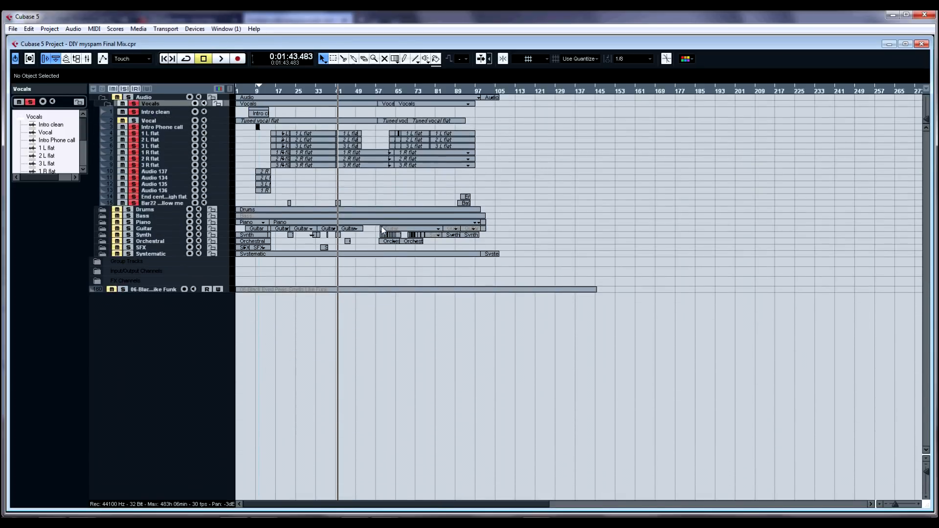
pyautogui.hotkey('shift', 'h')
pyautogui.moveTo(280, 92); pyautogui.dragTo(237, 107)
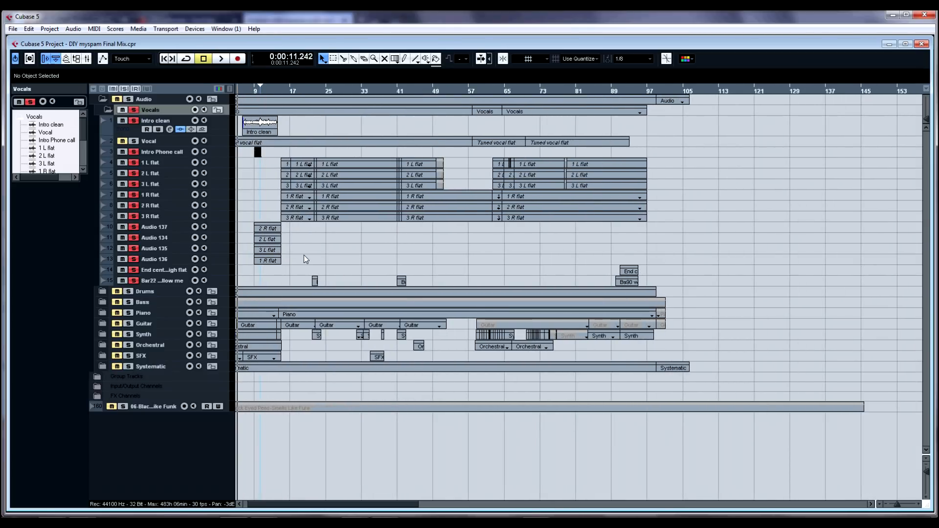